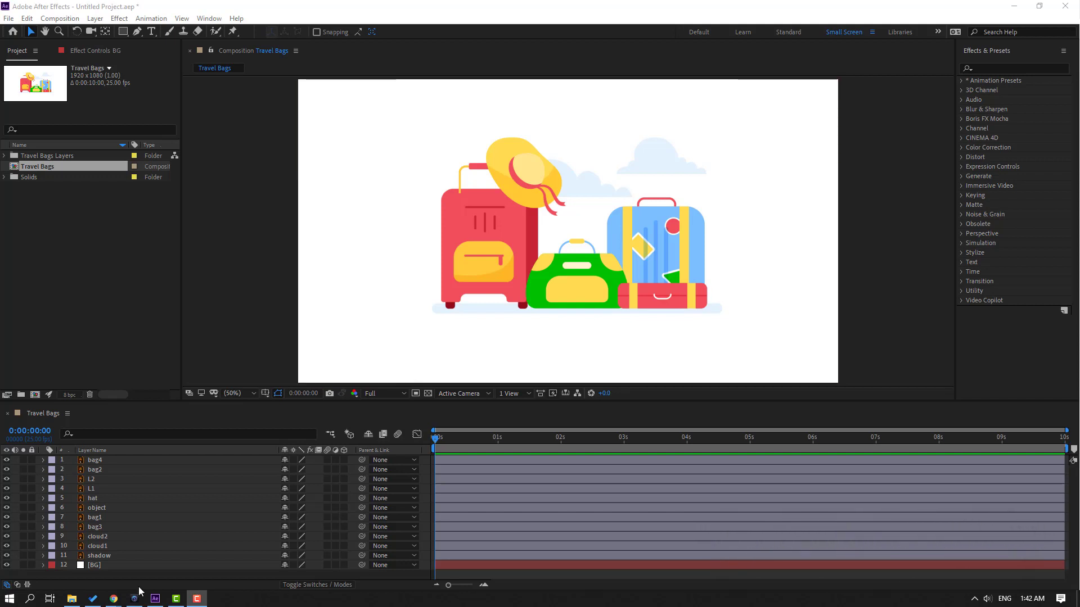
- Lock the BG layer so it cannot be selected
click(88, 565)
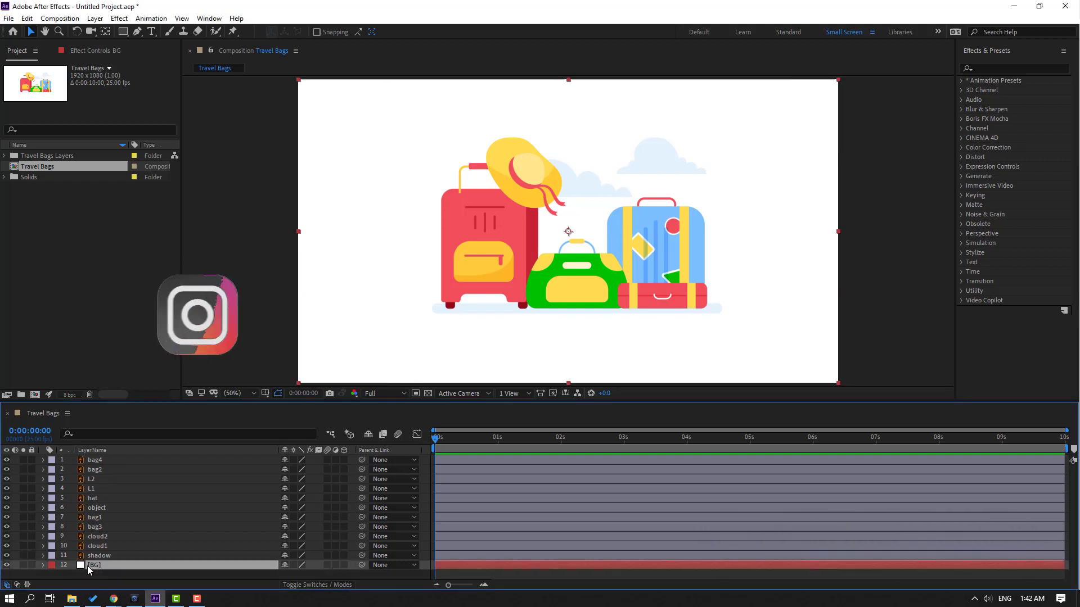
click(31, 565)
click(220, 323)
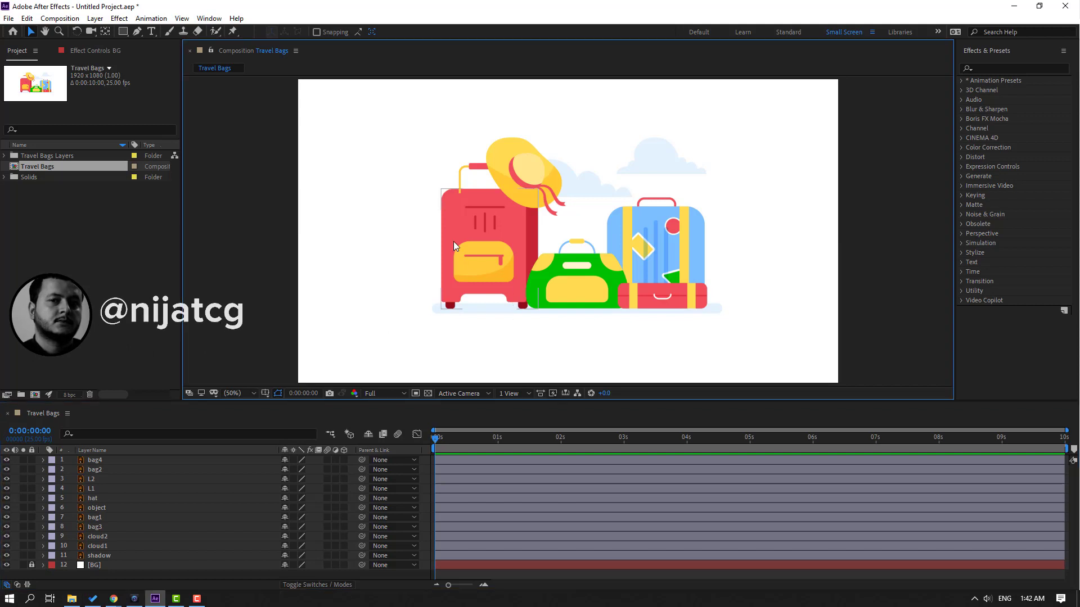
- Move the anchor point of the bag1 layer to the base of the red suitcase's right wheel
click(455, 225)
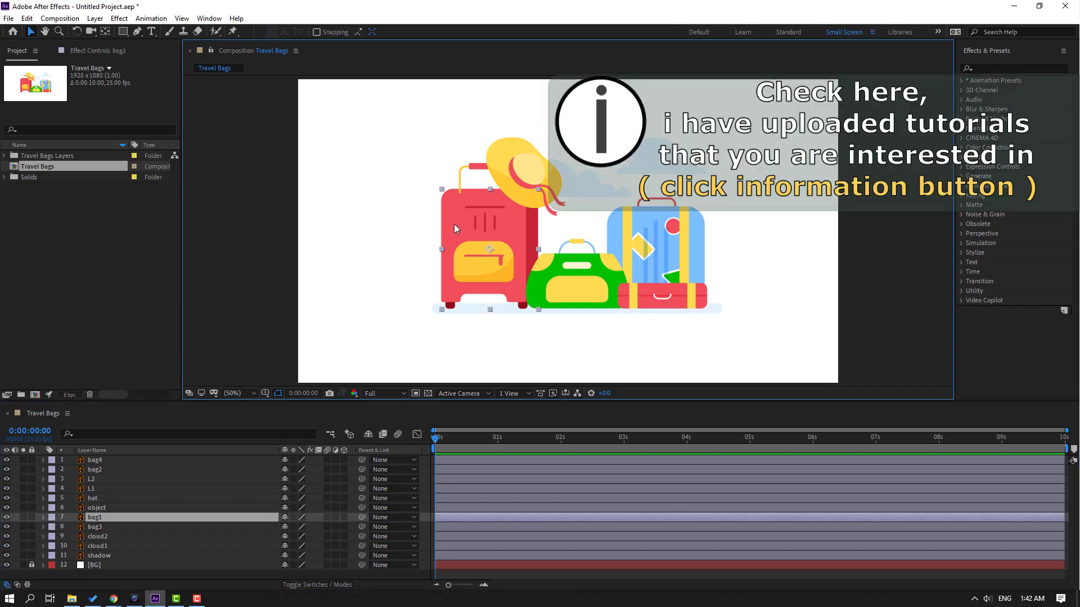
click(105, 31)
key(slash)
scroll(464, 281, up, 1)
drag(377, 308, 506, 96)
drag(383, 92, 480, 242)
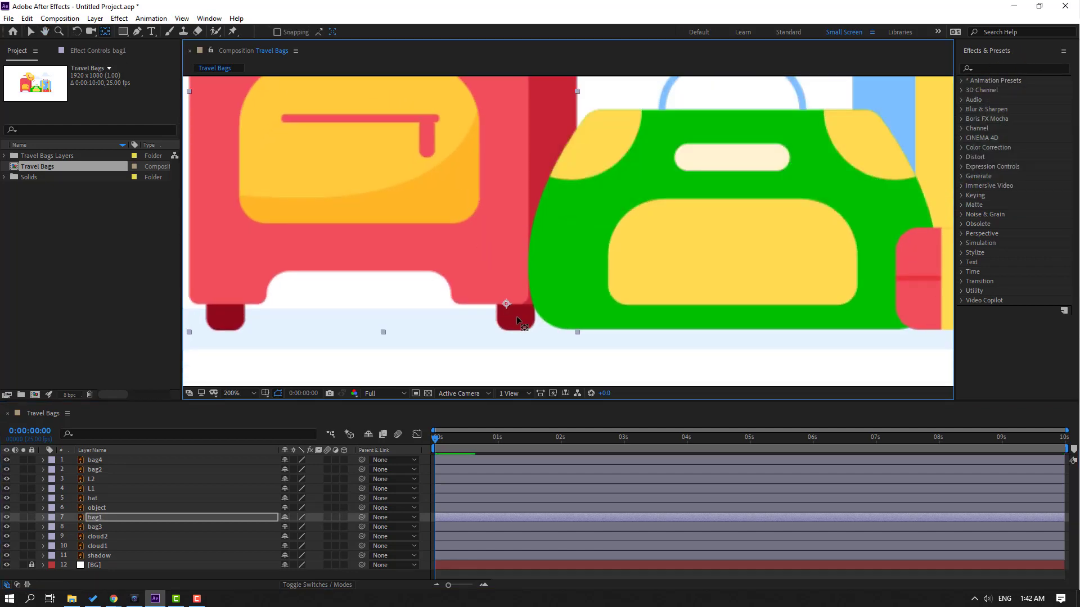
drag(516, 317, 516, 327)
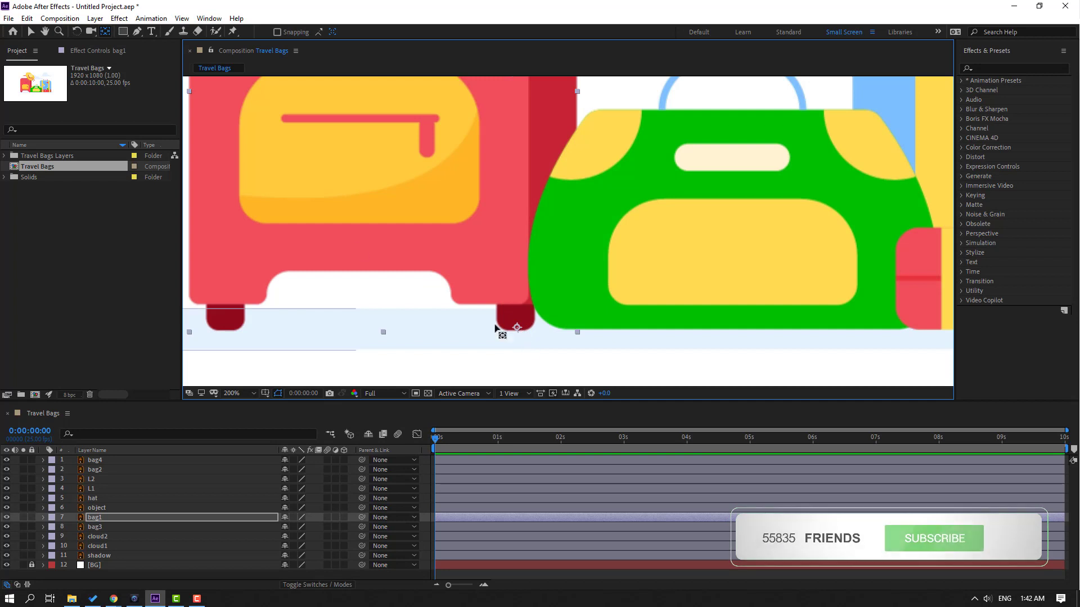
click(32, 32)
scroll(552, 216, down, 2)
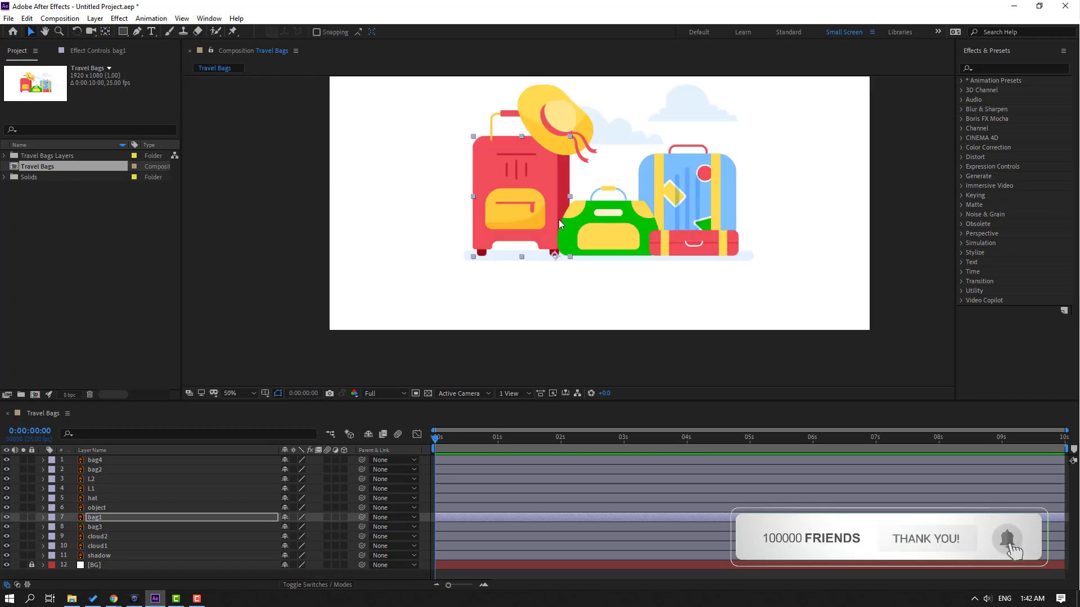
- Keyframe bag1's position from off-screen left at about X -69 at 0 s to about X 798 at 1 s
key(p)
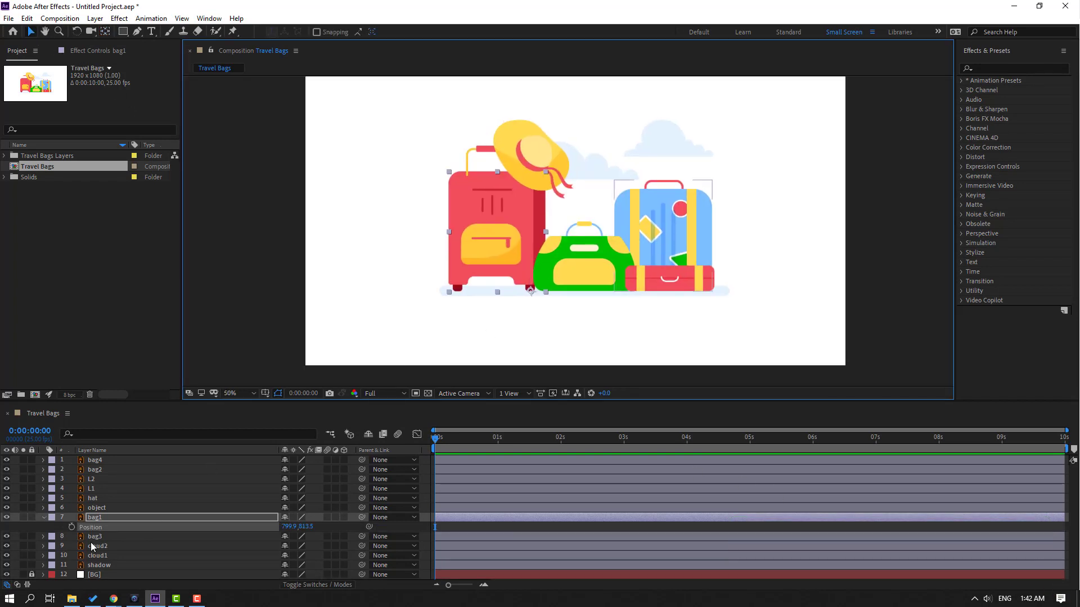
click(71, 527)
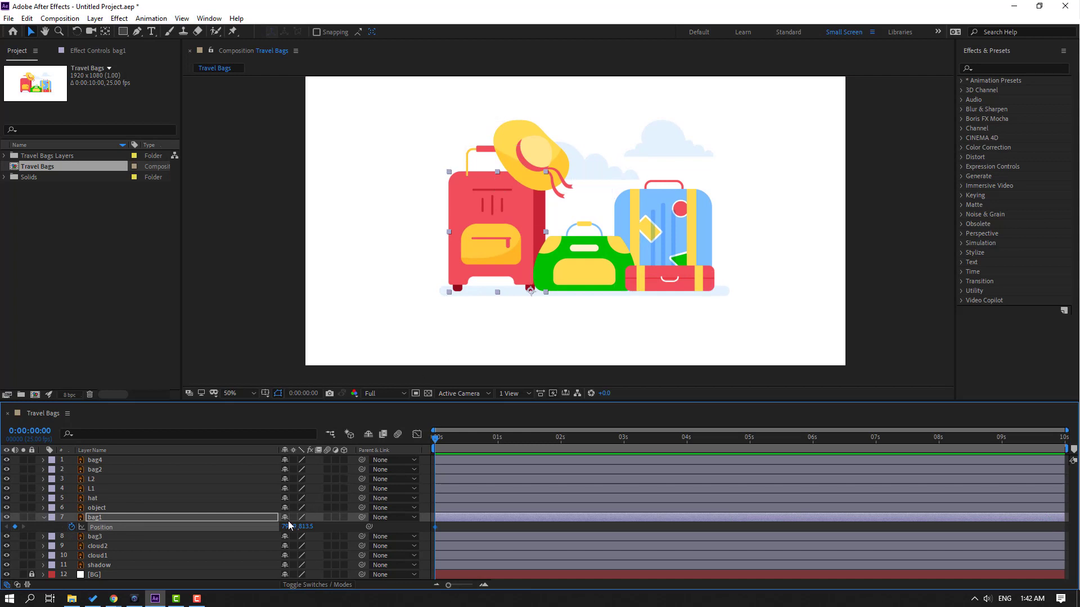
drag(289, 526, 159, 524)
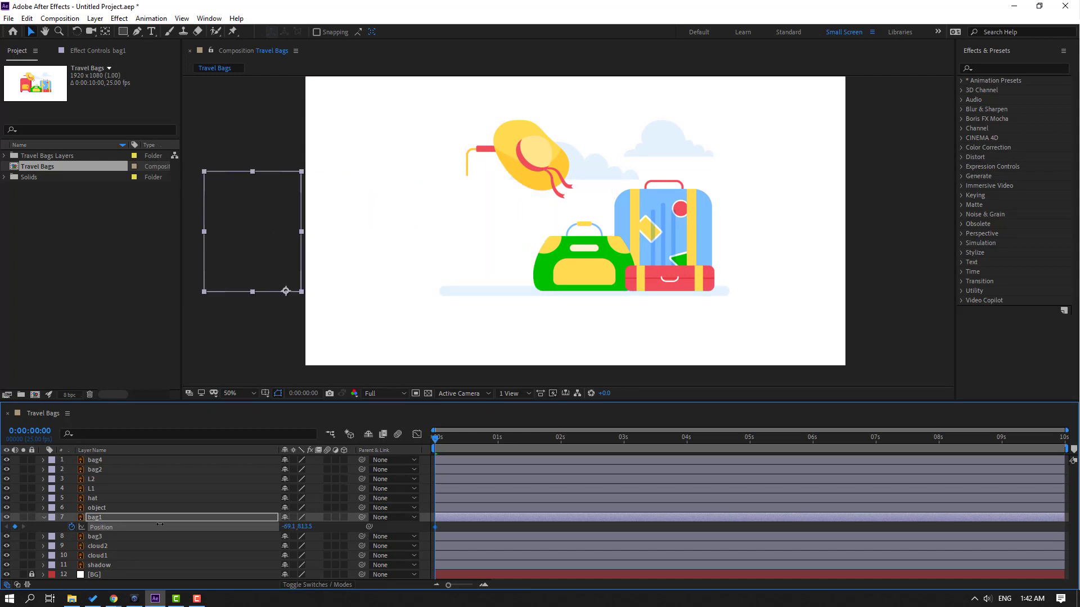
key(space)
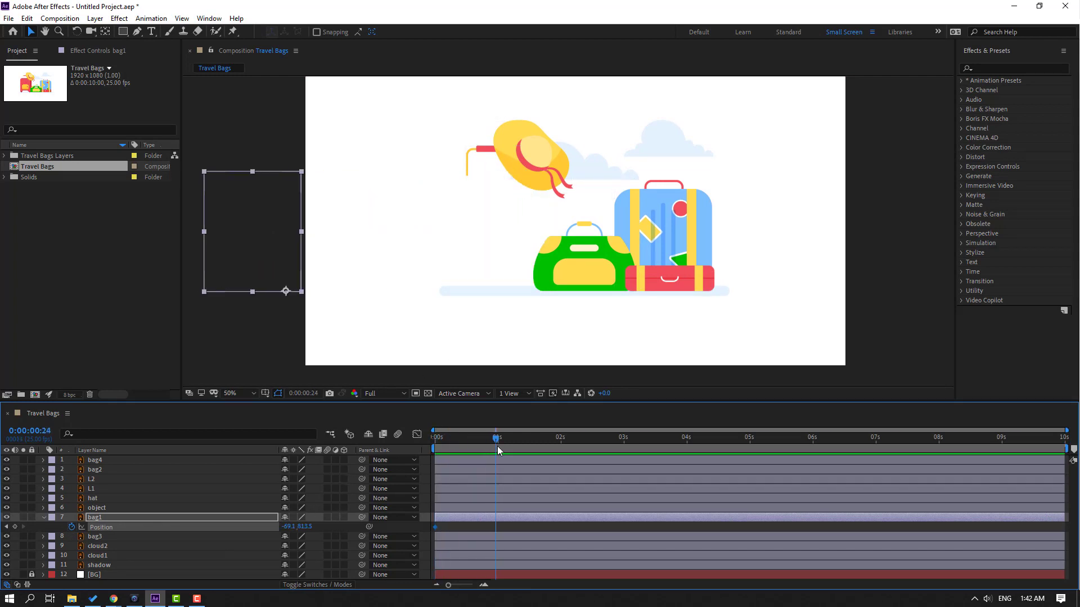
drag(291, 527, 740, 488)
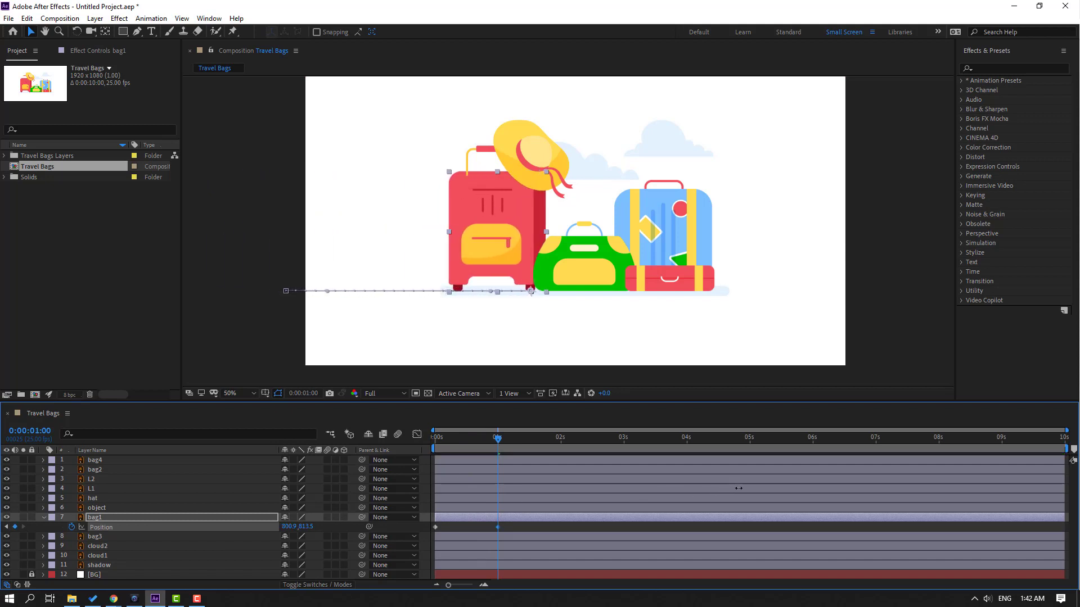
- Apply Easy Ease to both of bag1's position keyframes
drag(506, 528, 426, 544)
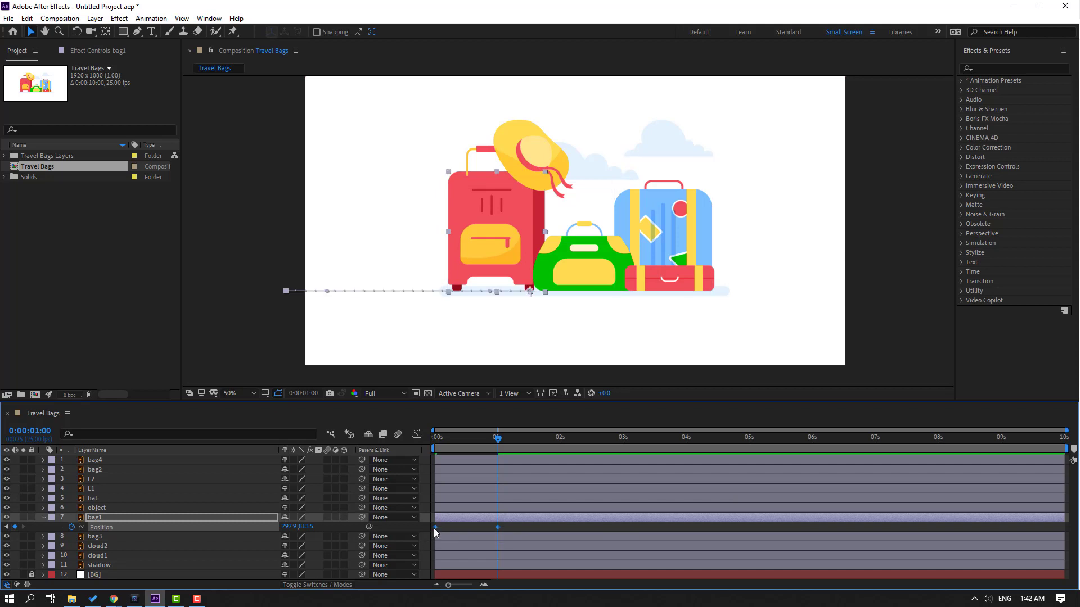
right_click(435, 527)
mouse_move(503, 518)
click(615, 456)
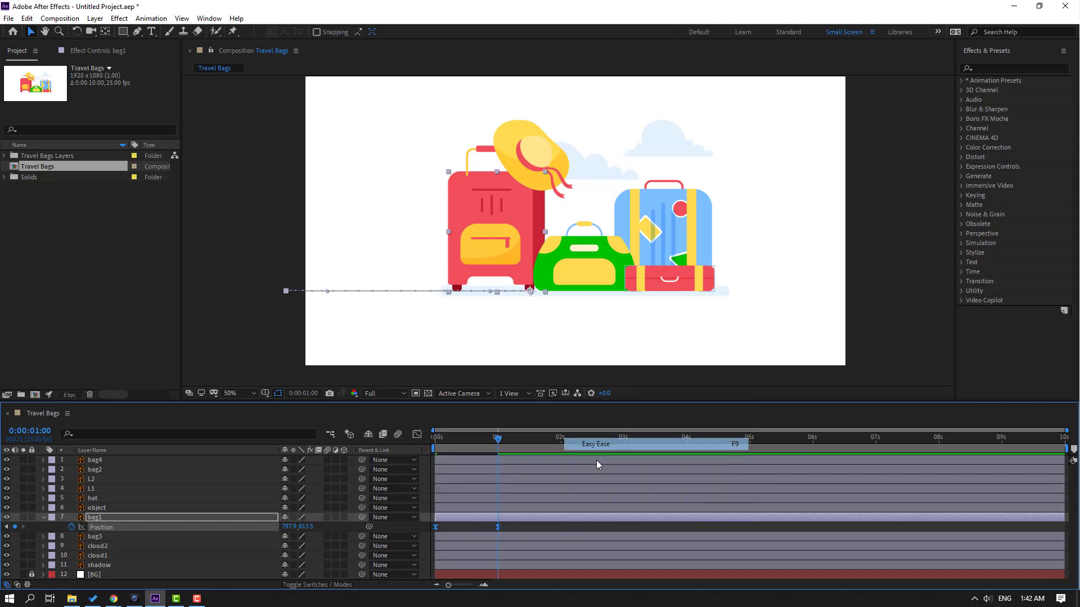
- Shape bag1's position speed graph to peak early and slow gradually into the one-second keyframe, and preview the motion
click(417, 435)
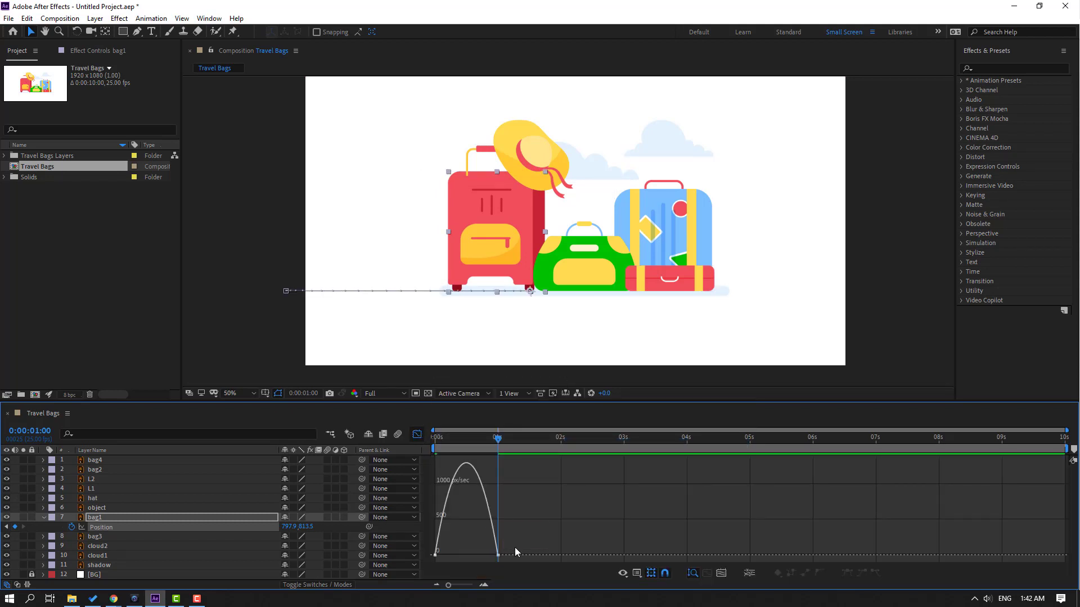
drag(516, 552, 469, 555)
key(space)
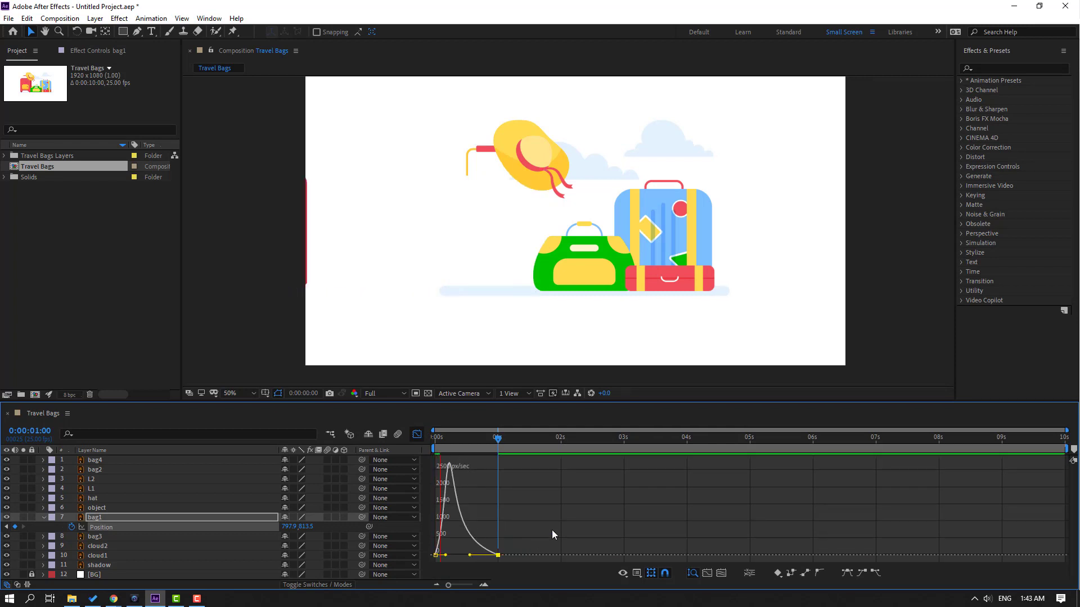
click(472, 439)
drag(469, 443, 417, 460)
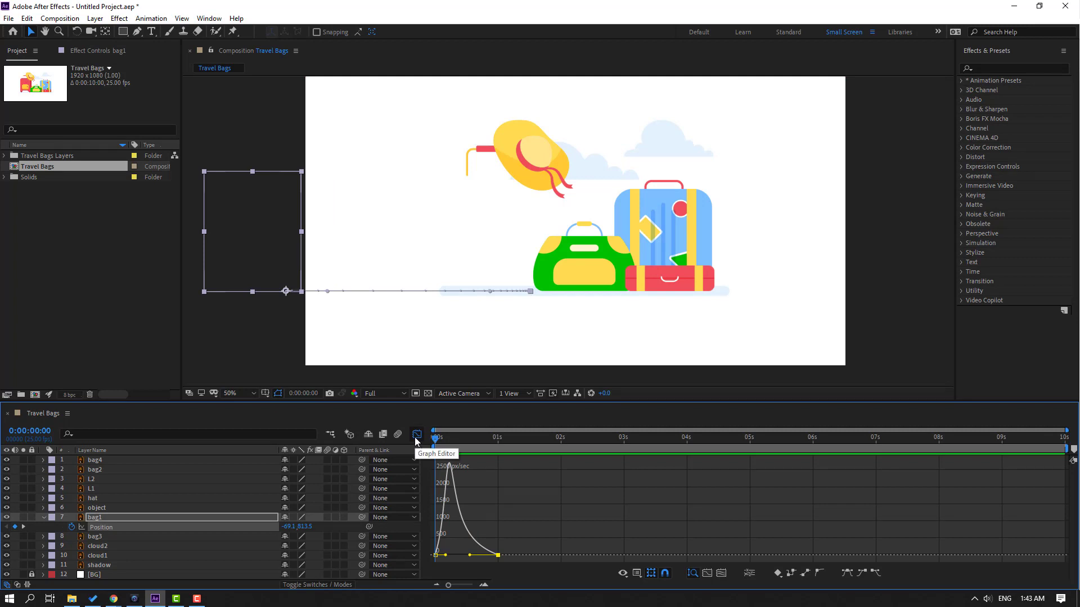
click(416, 435)
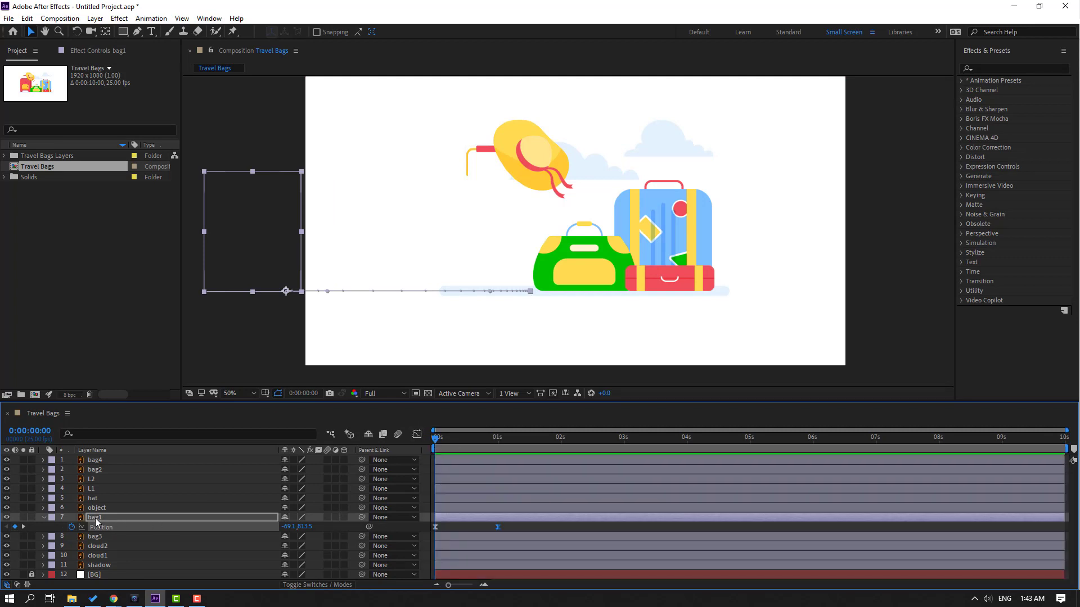
- Keyframe bag1's rotation from 0° at 0 s to 12° at 1 s
key(shift+r)
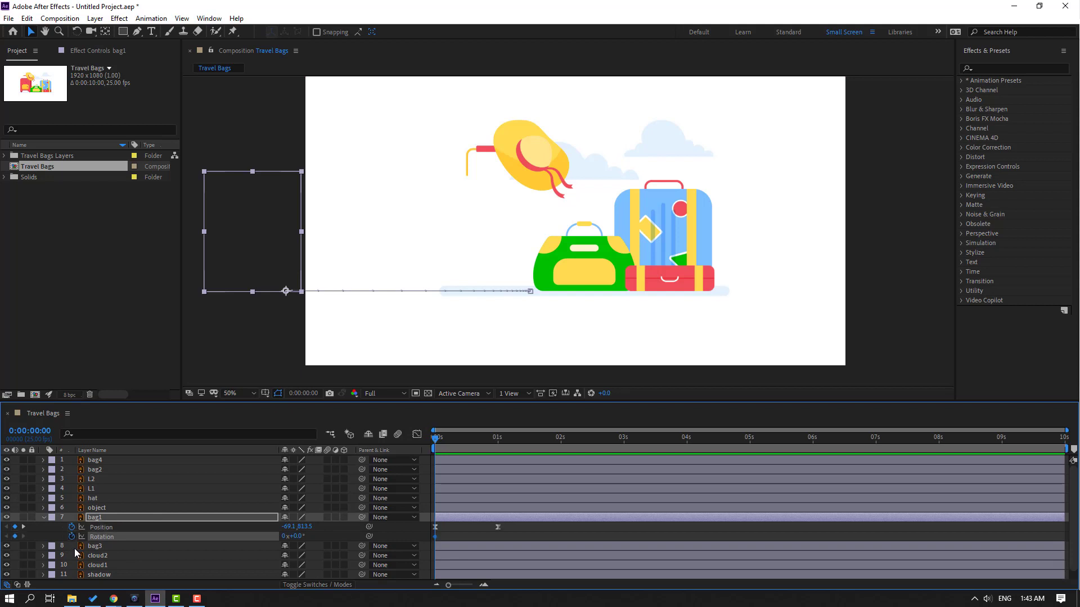
drag(442, 446, 499, 449)
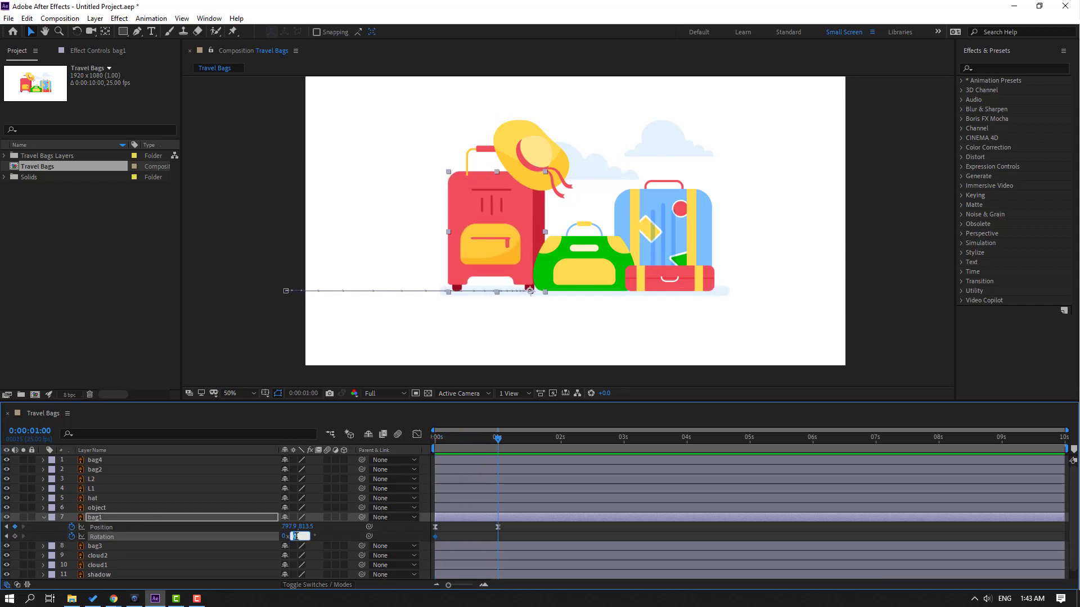
text(12)
key(Return)
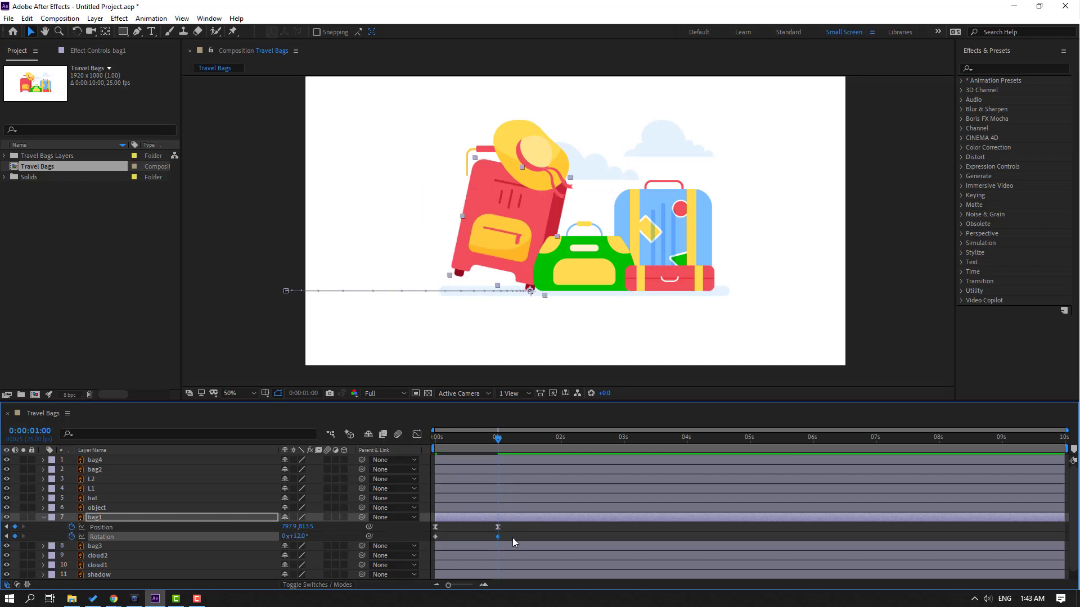
- Apply Easy Ease to bag1's rotation keyframes and shape their speed graph to peak early with a long slowdown
right_click(436, 537)
mouse_move(459, 534)
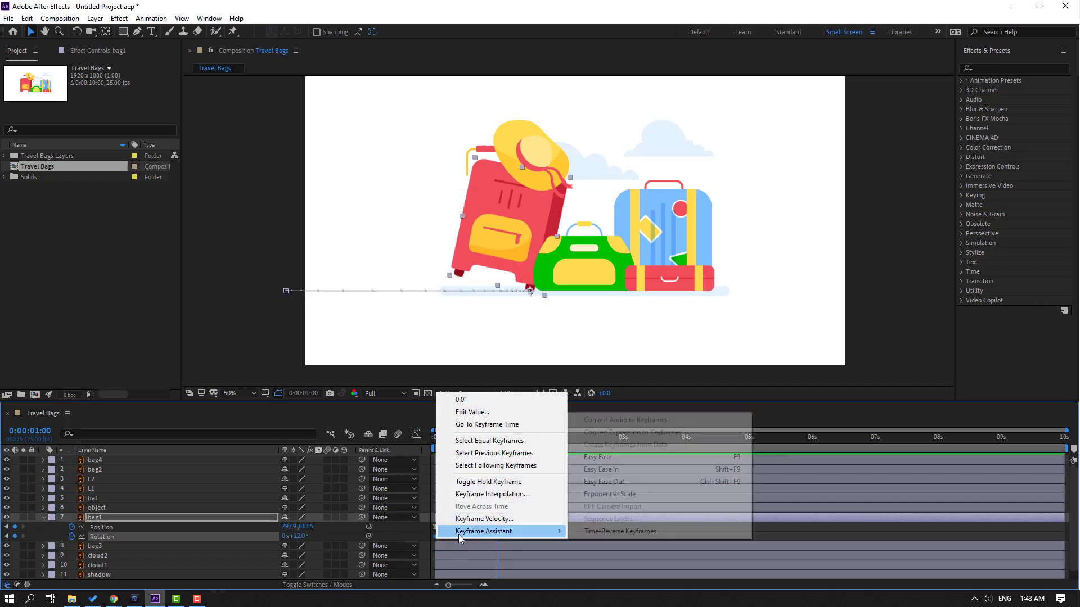
click(597, 457)
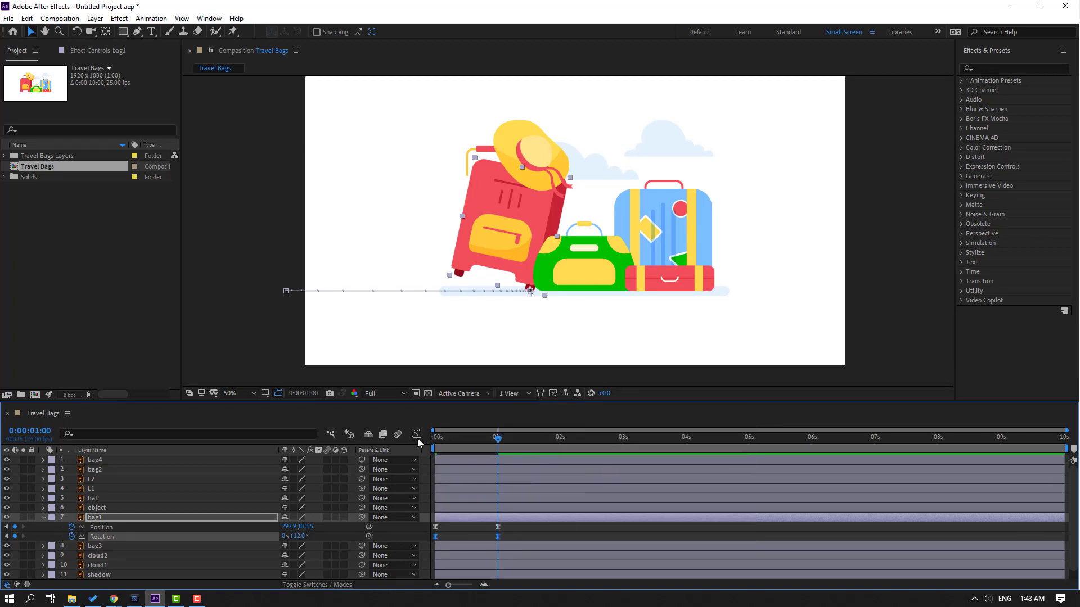
click(417, 435)
mouse_move(453, 549)
mouse_down()
mouse_move(505, 569)
mouse_move(472, 555)
mouse_up()
click(570, 528)
key(space)
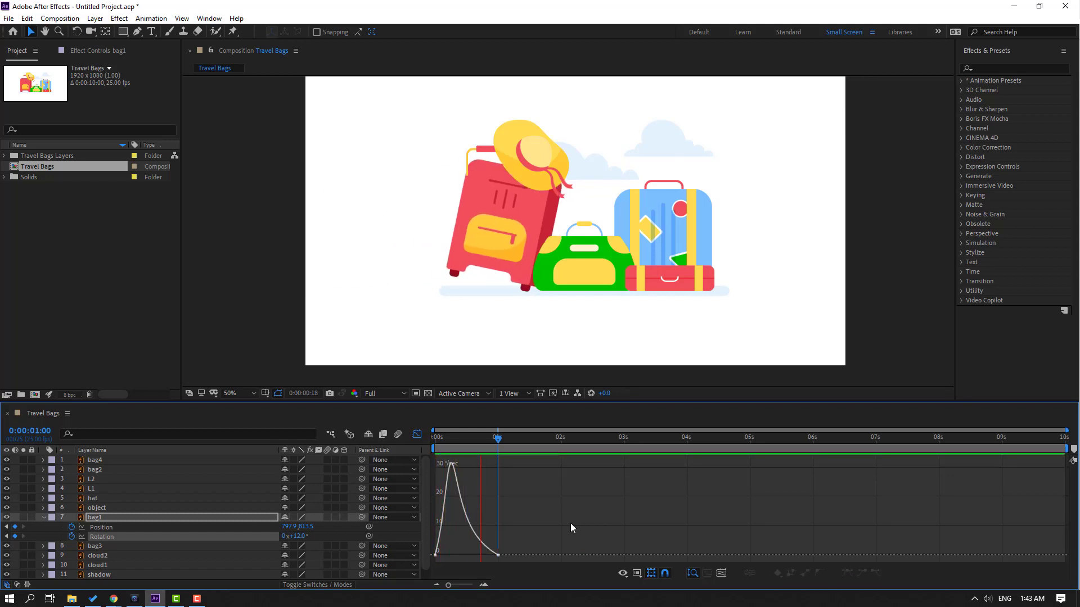
key(space)
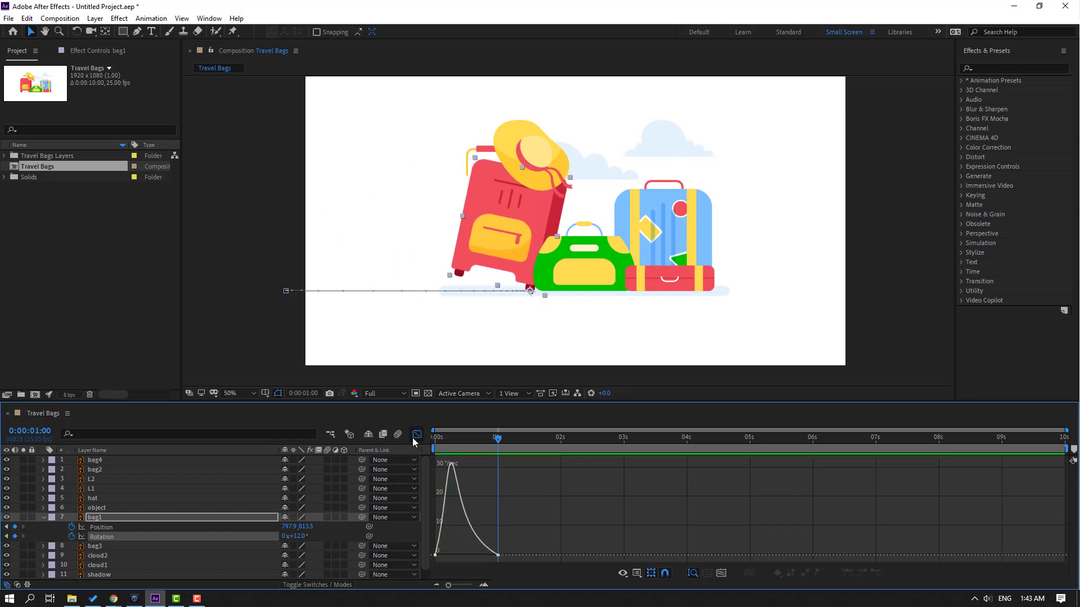
click(417, 434)
- Delay bag1's first rotation keyframe to about 0.3 s and preview the animation
drag(435, 538, 456, 537)
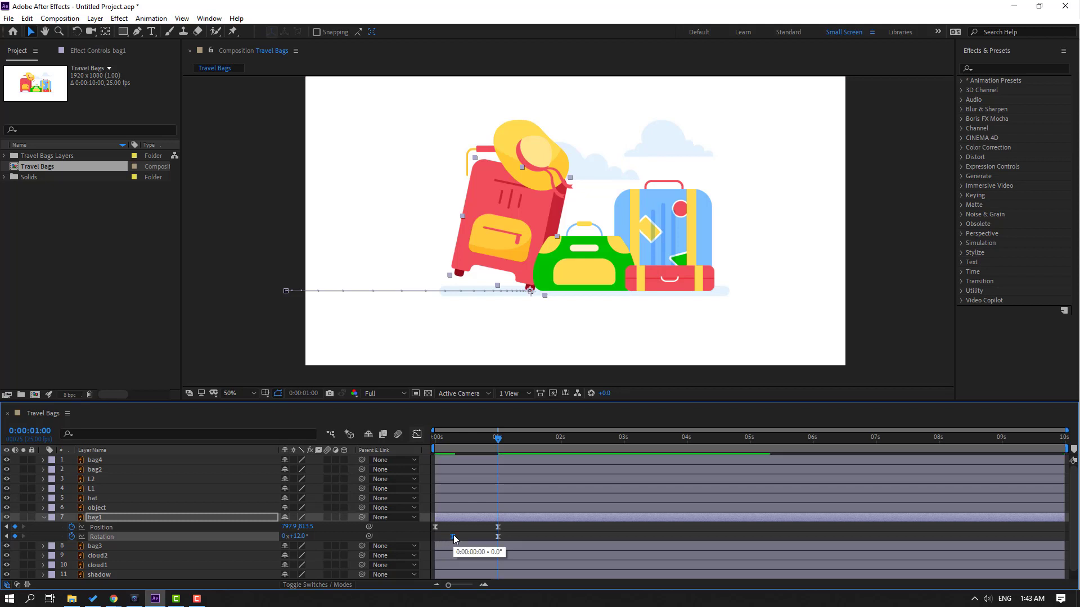
key(space)
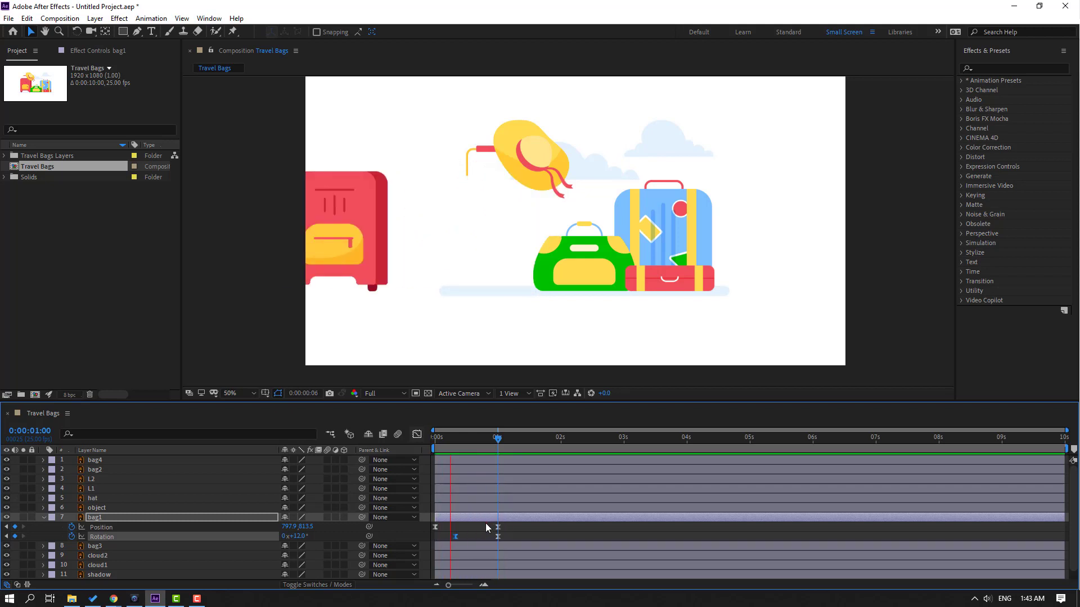
key(space)
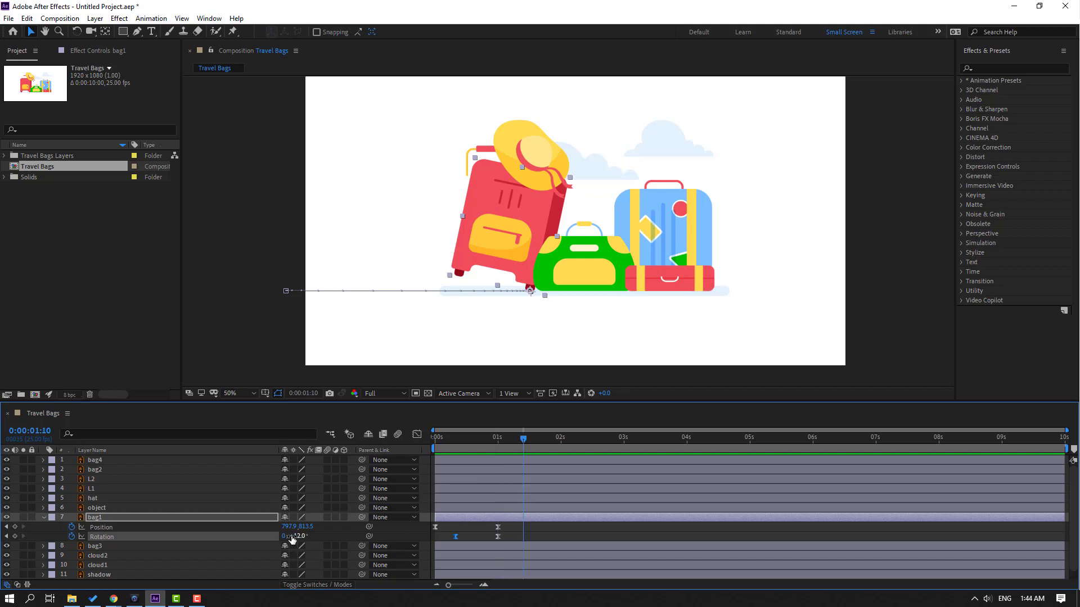
- Add rotation keyframes to bag1 of 0° at 0:00:01:10 and 3° at 0:00:01:15
text(0)
key(Return)
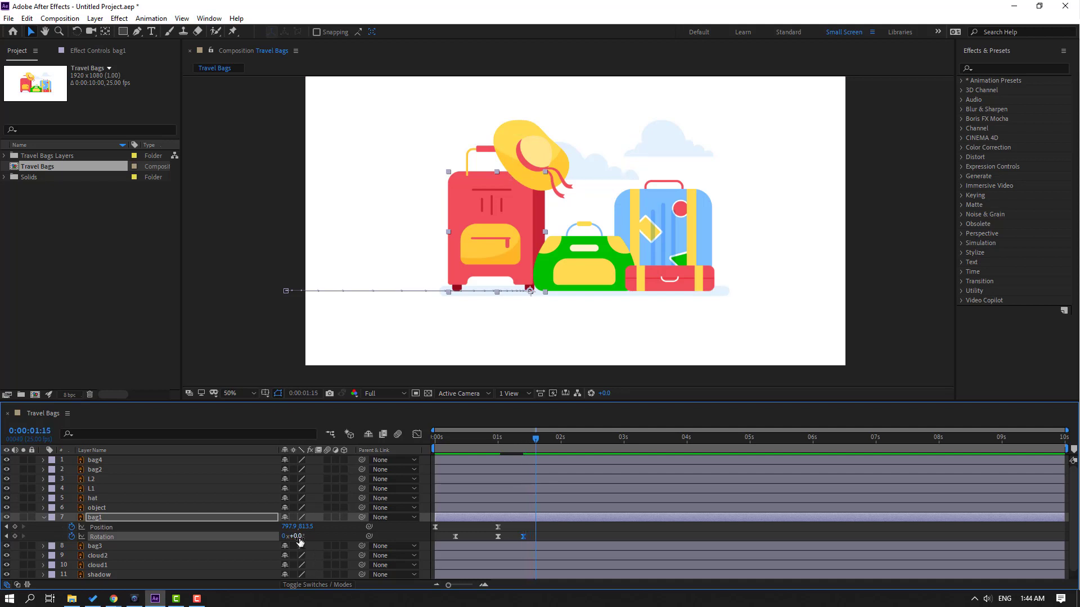
click(299, 538)
text(2)
key(Return)
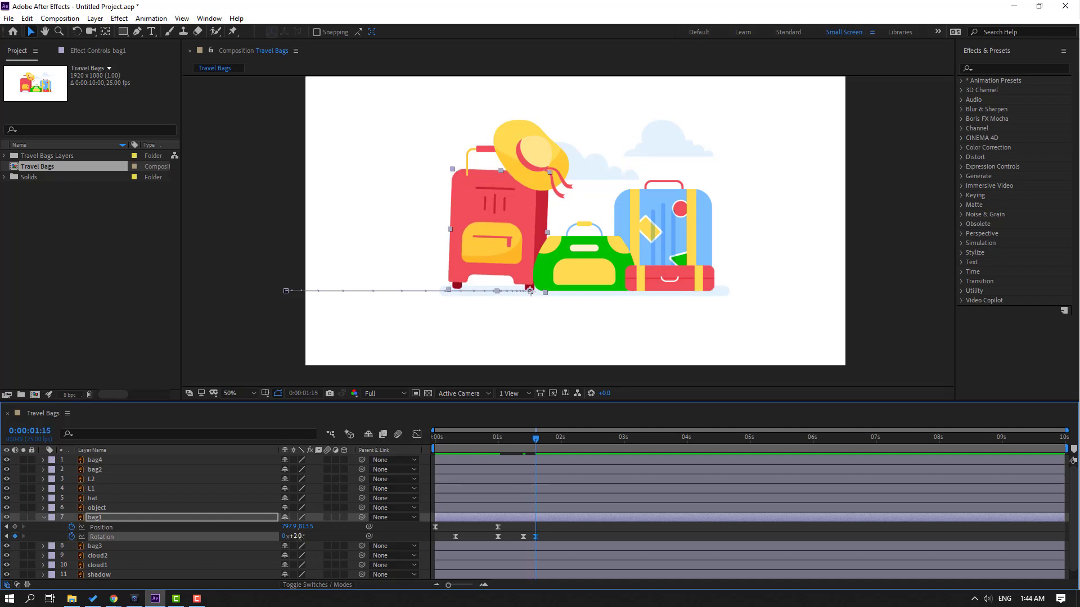
text(3)
key(Return)
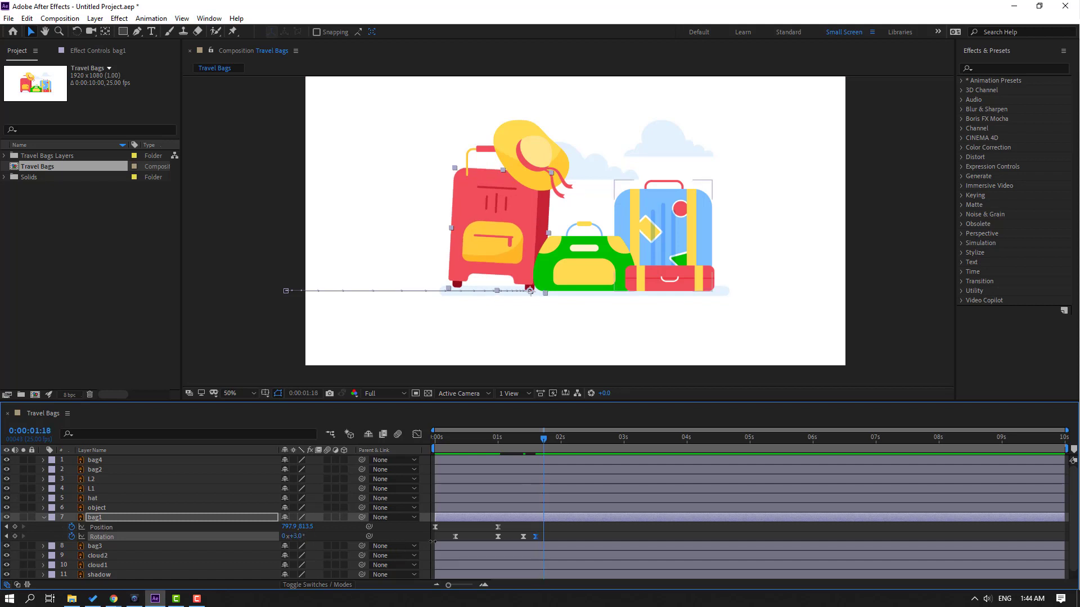
- Add a 0° rotation keyframe to bag1 at 0:00:01:18 and preview the settling wobble
click(299, 538)
text(0)
key(Return)
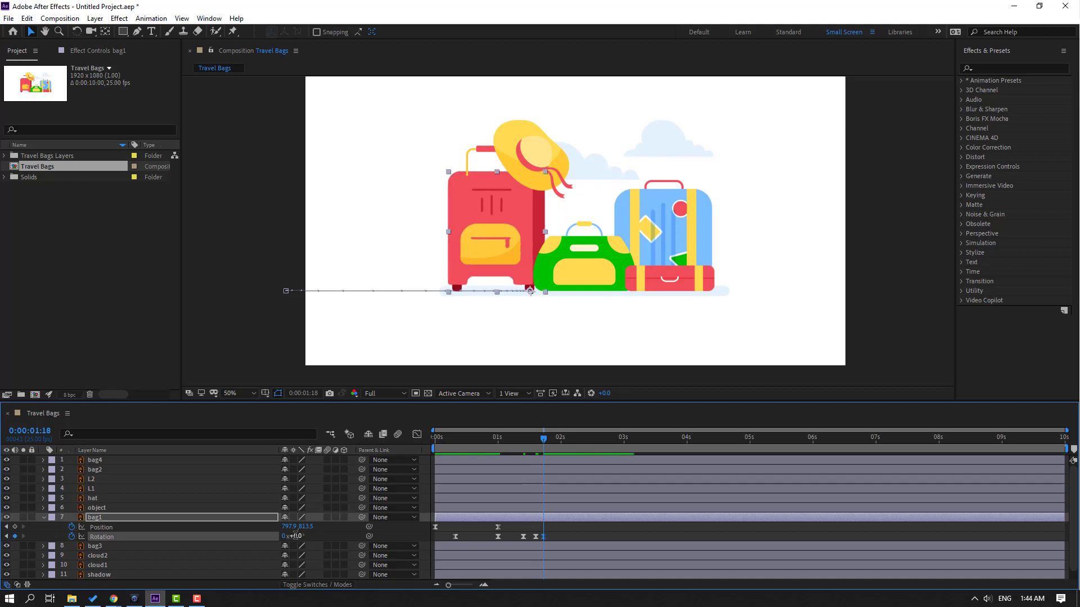
key(space)
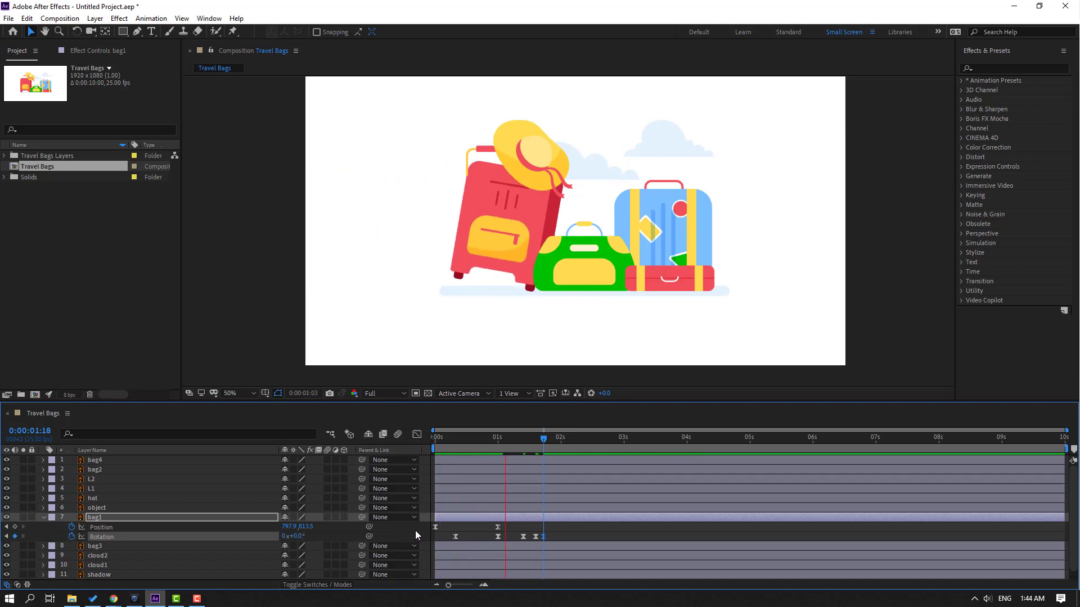
- Shift bag1's last three rotation keyframes earlier so they begin shortly after the one-second keyframe, and preview the timing
click(549, 540)
drag(549, 540, 510, 541)
click(571, 530)
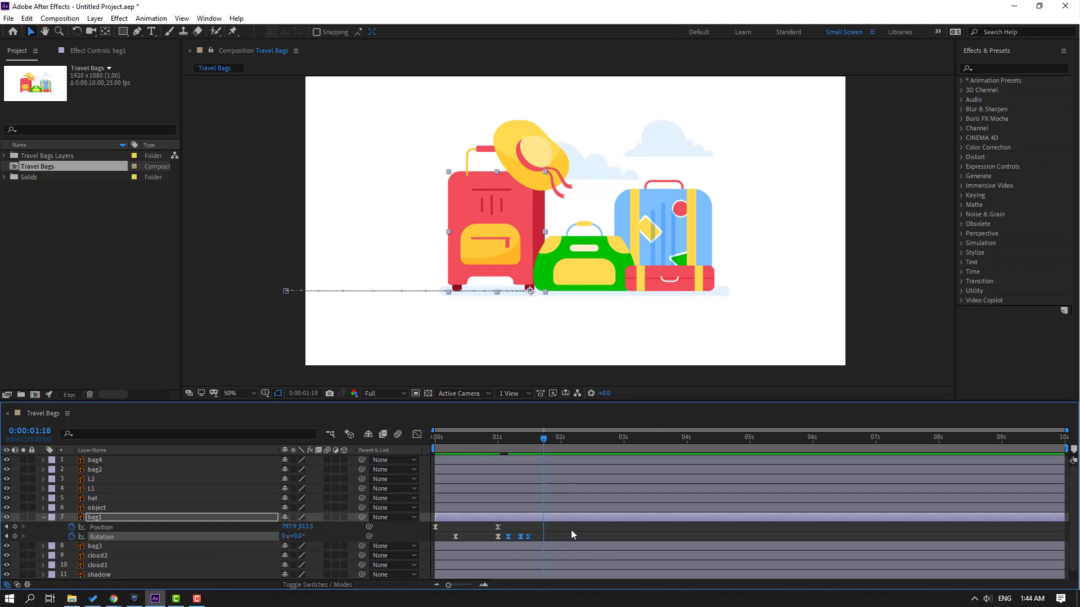
key(space)
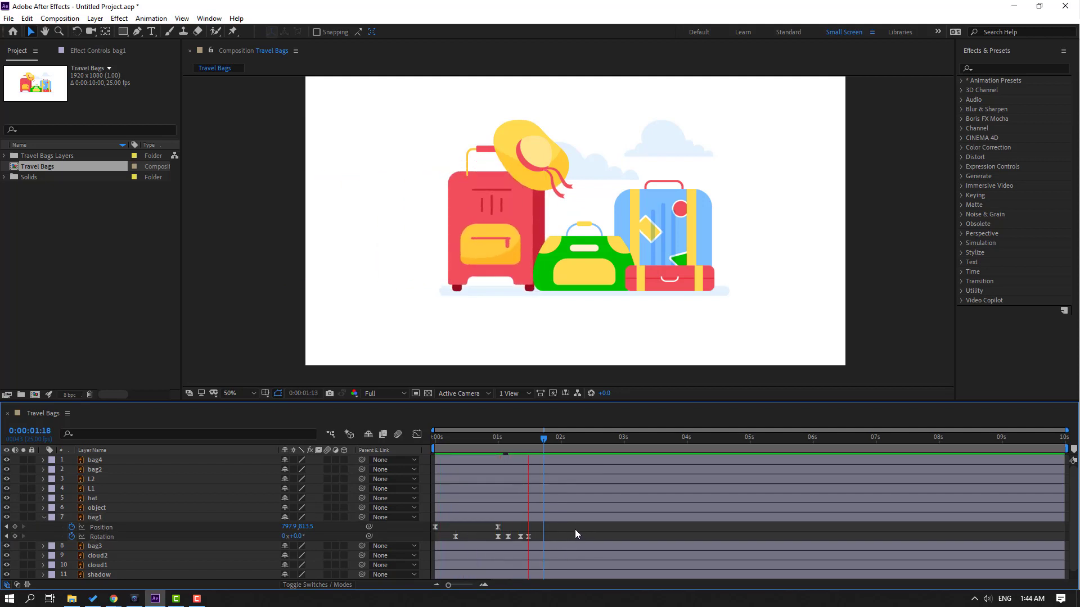
- Nudge bag1's third rotation keyframe slightly later, to about 1.2 s, and preview the animation again
drag(509, 537, 511, 538)
click(568, 537)
key(space)
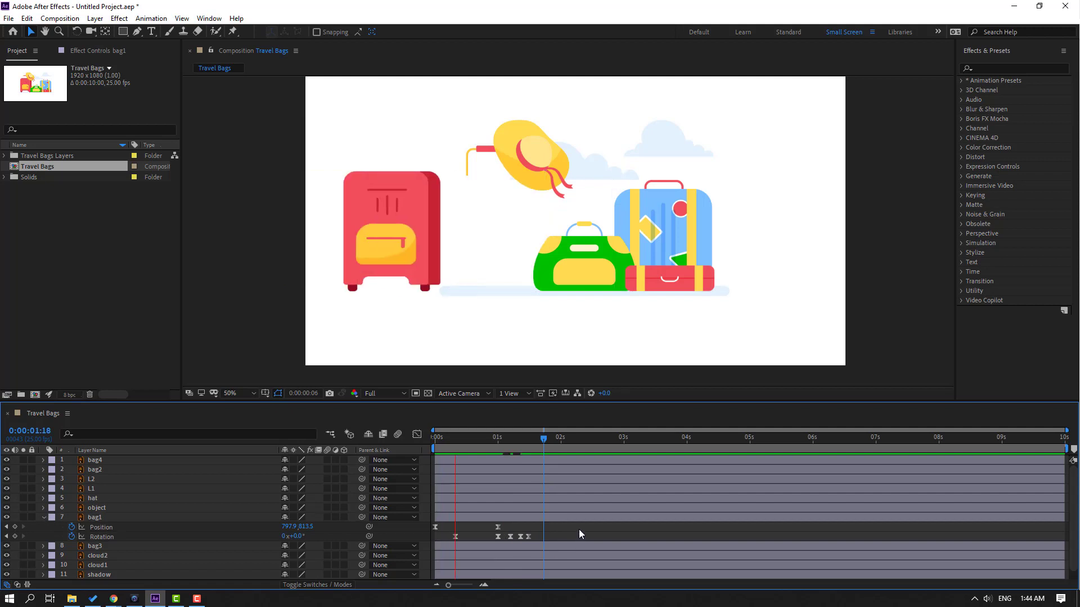
- Spread bag1's last three rotation keyframes slightly further apart so they end at about 1.6 s, and preview the settling motion
scroll(586, 338, down, 2)
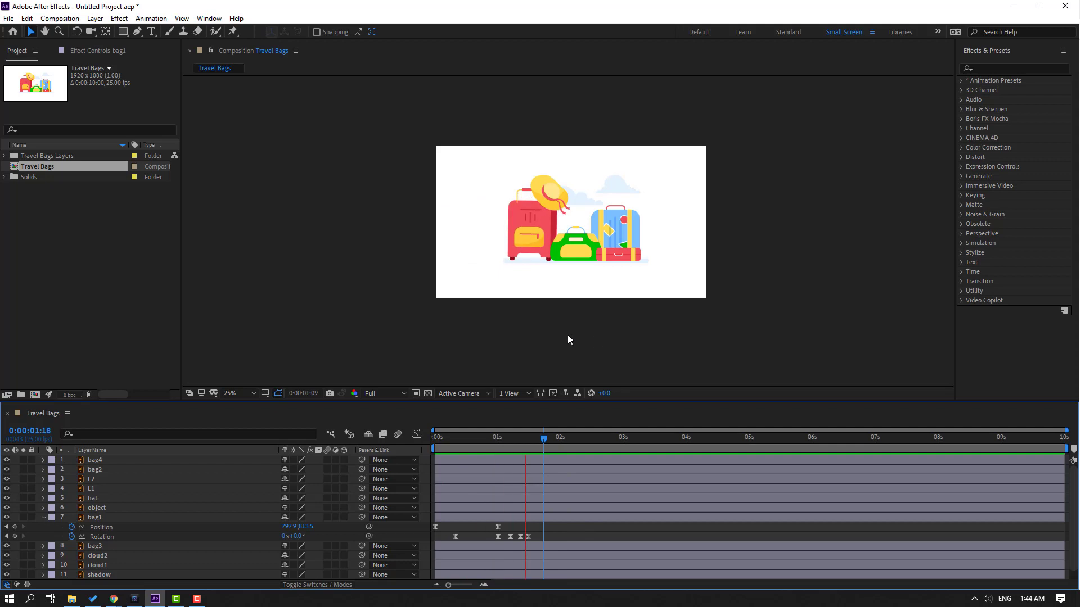
scroll(523, 316, up, 2)
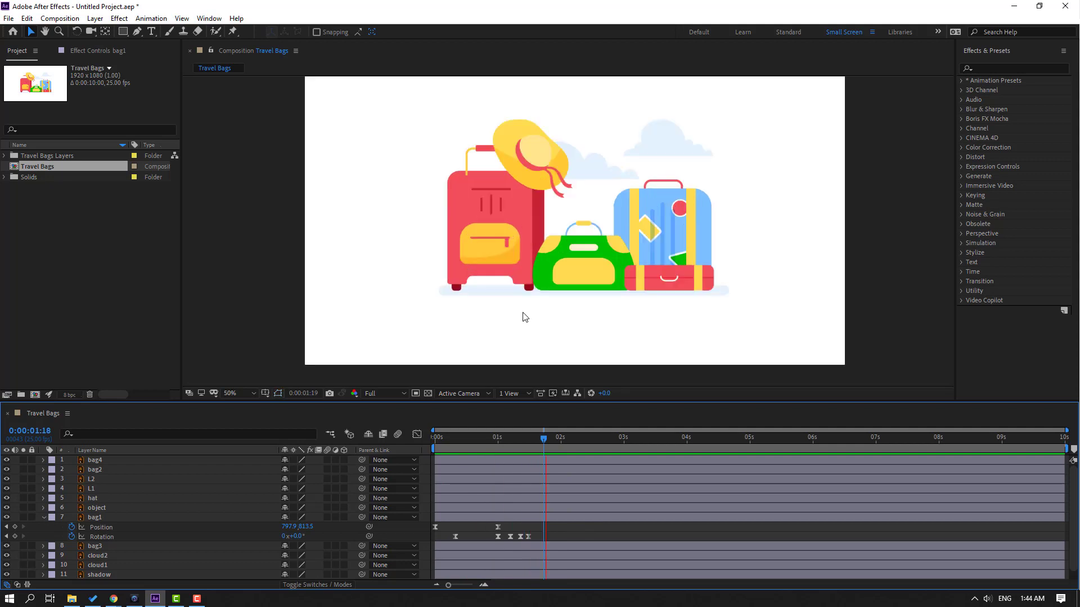
mouse_move(550, 535)
mouse_down()
mouse_move(505, 536)
mouse_move(532, 535)
mouse_up()
click(553, 534)
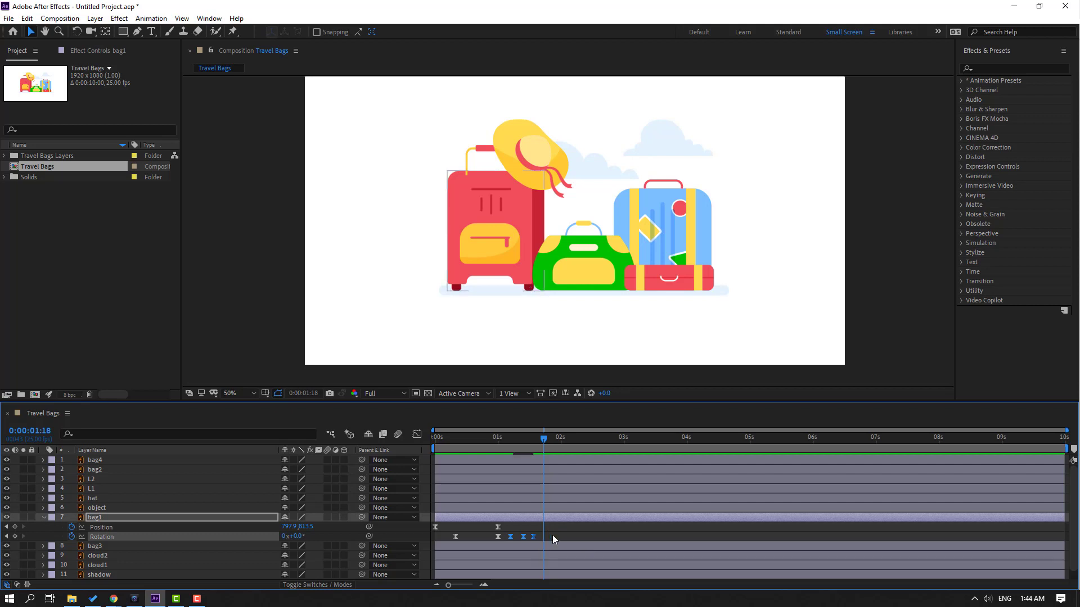
key(space)
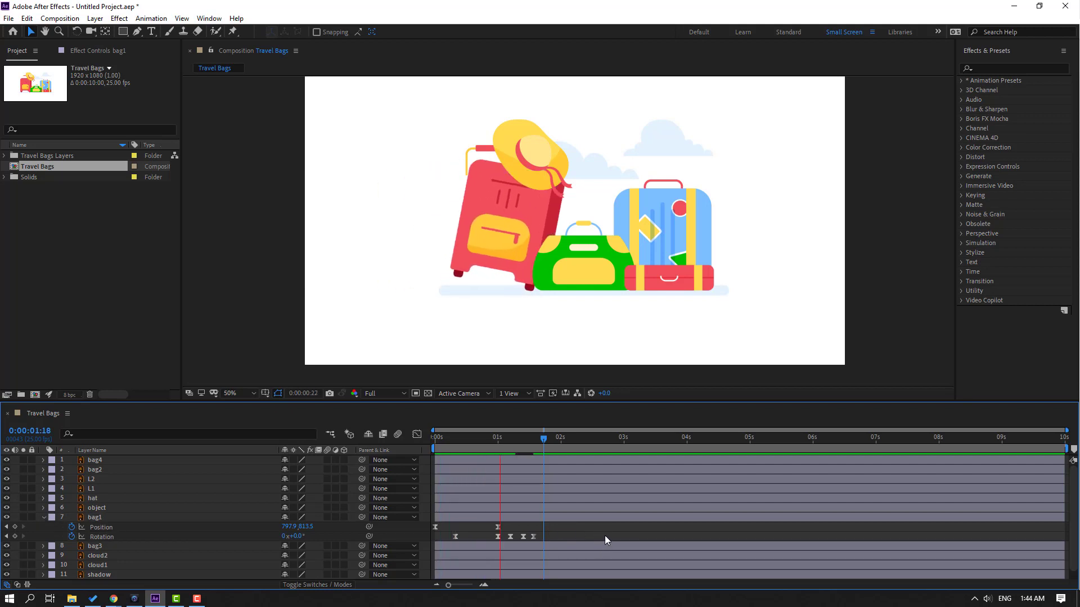
scroll(466, 299, down, 2)
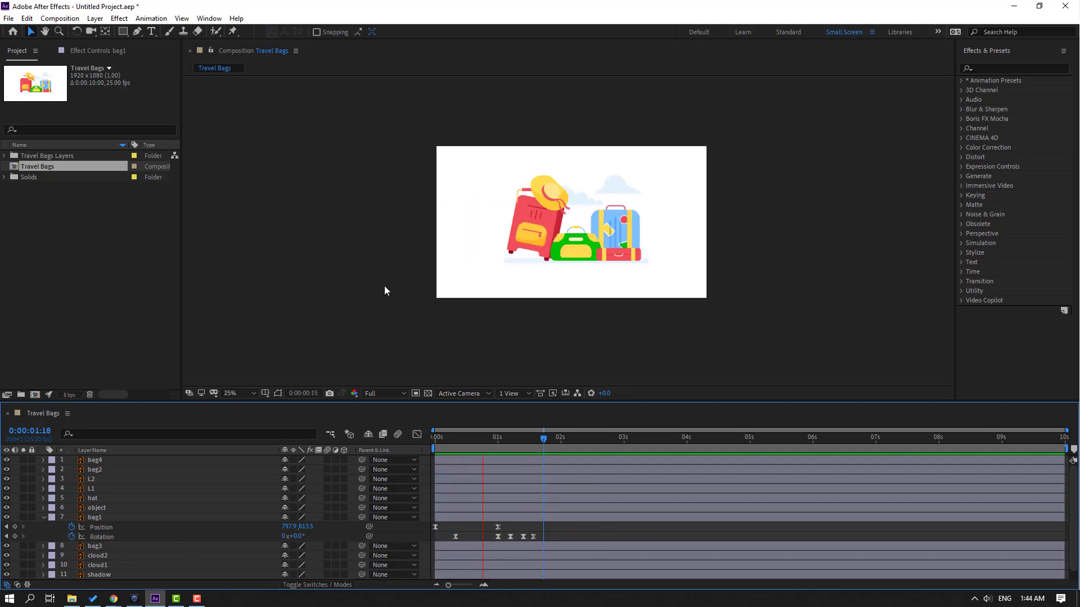
- Go to 0:00:01:03 and solo the blue suitcase layer bag3
key(period)
key(period)
drag(505, 441, 479, 442)
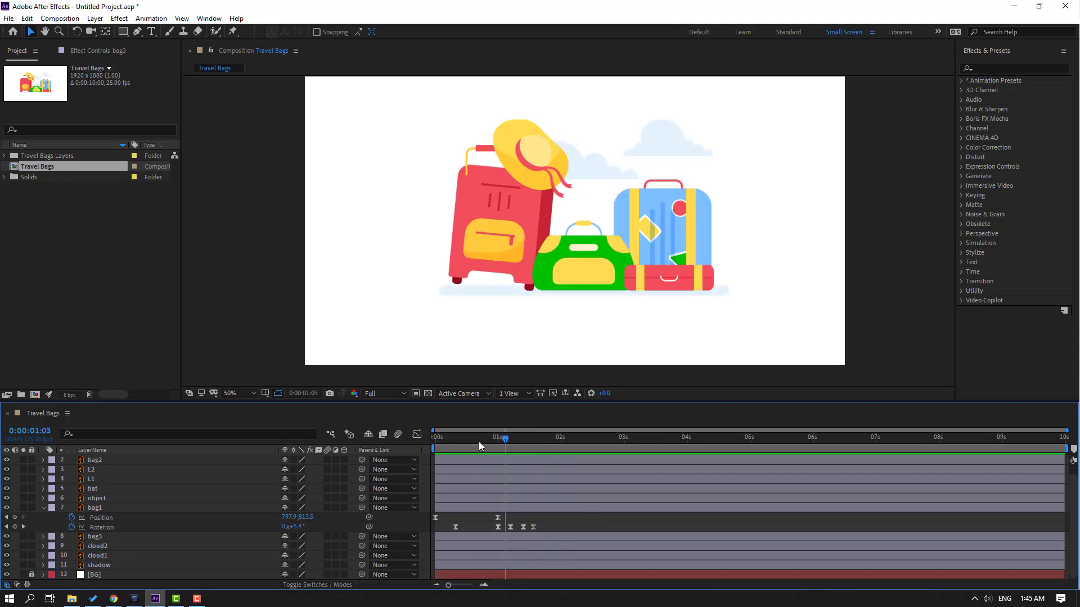
click(646, 198)
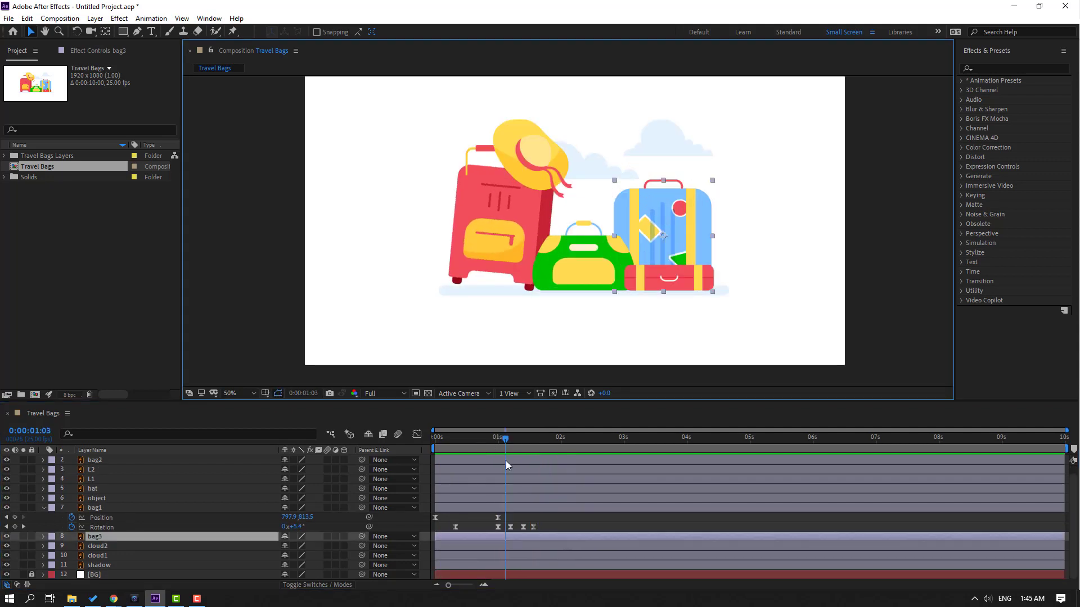
click(23, 536)
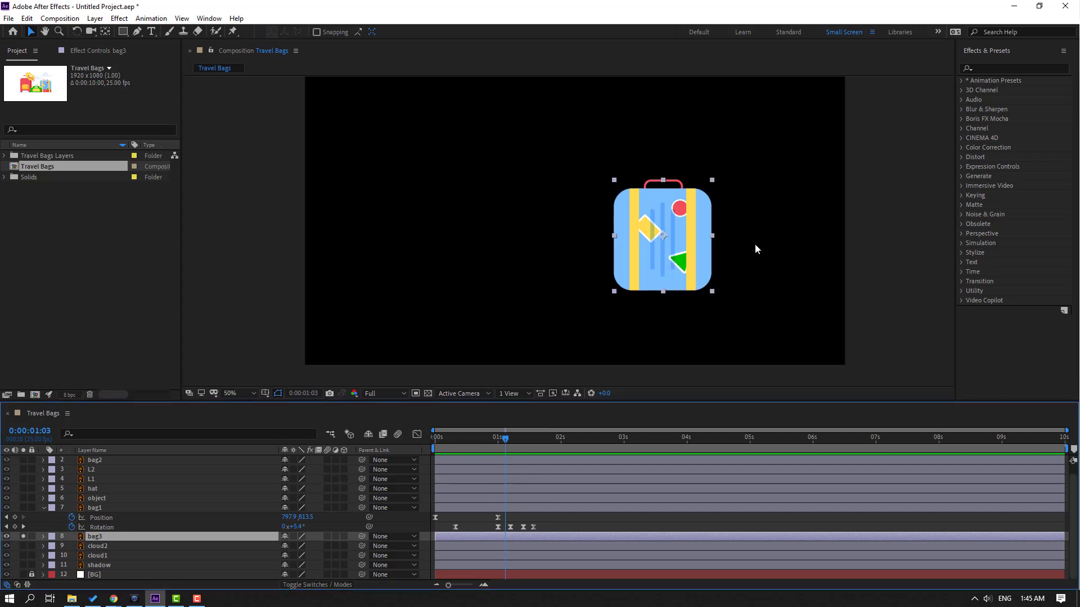
- Move bag3's anchor point to the suitcase's lower-left corner and turn off the layer's solo
scroll(755, 245, up, 1)
key(h)
drag(749, 289, 398, 228)
key(y)
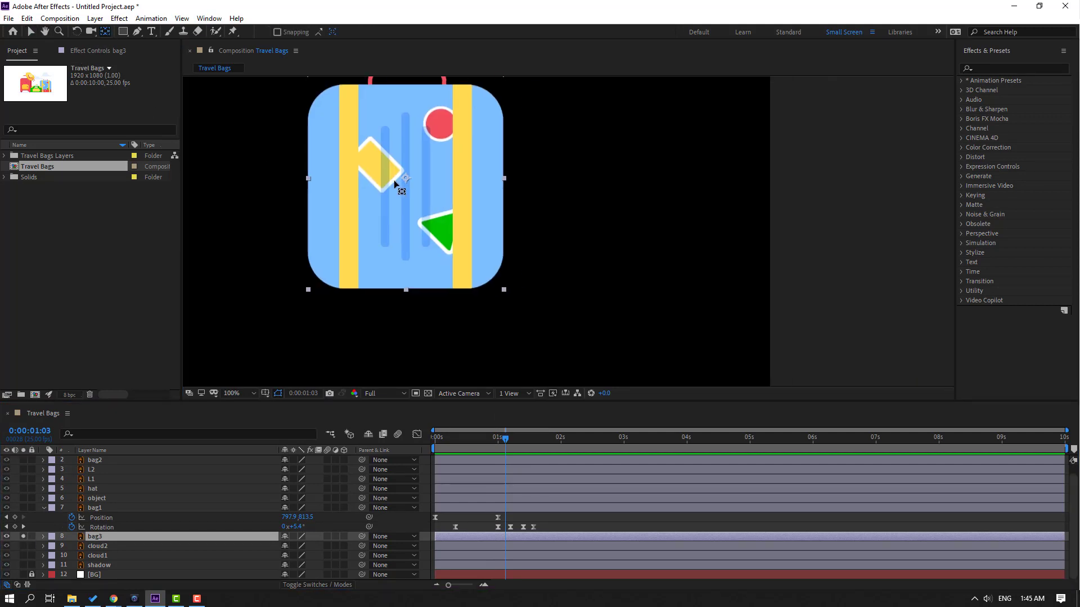
drag(408, 181, 312, 289)
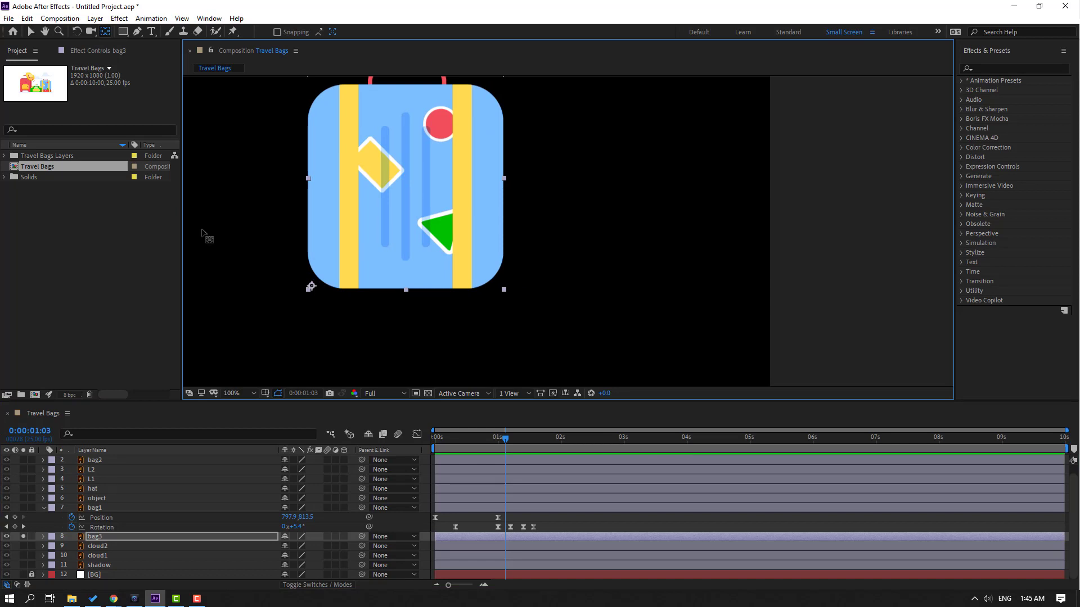
click(30, 32)
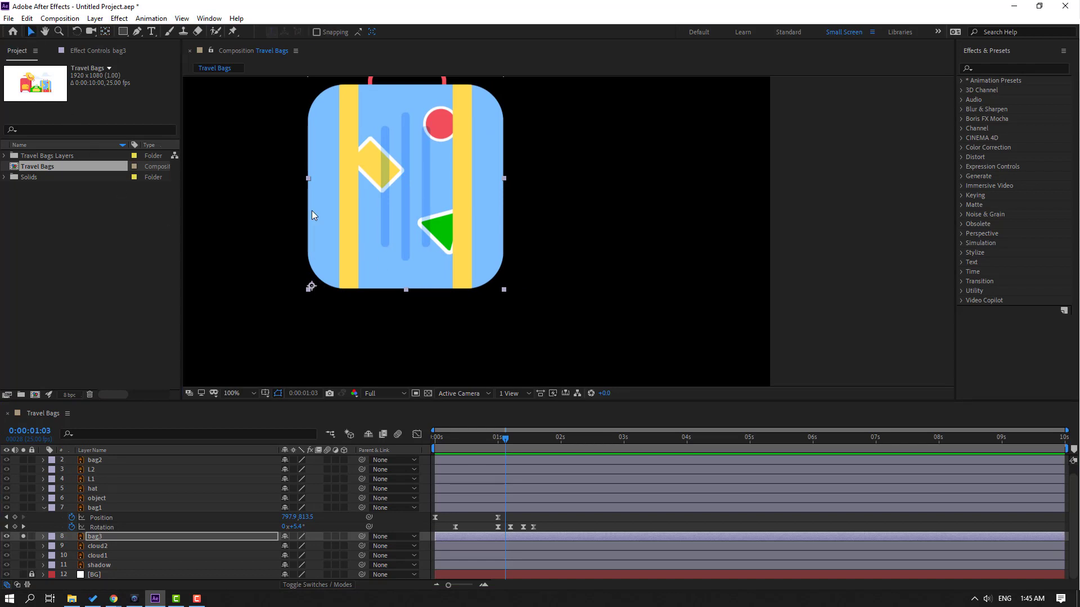
click(23, 536)
scroll(332, 225, down, 2)
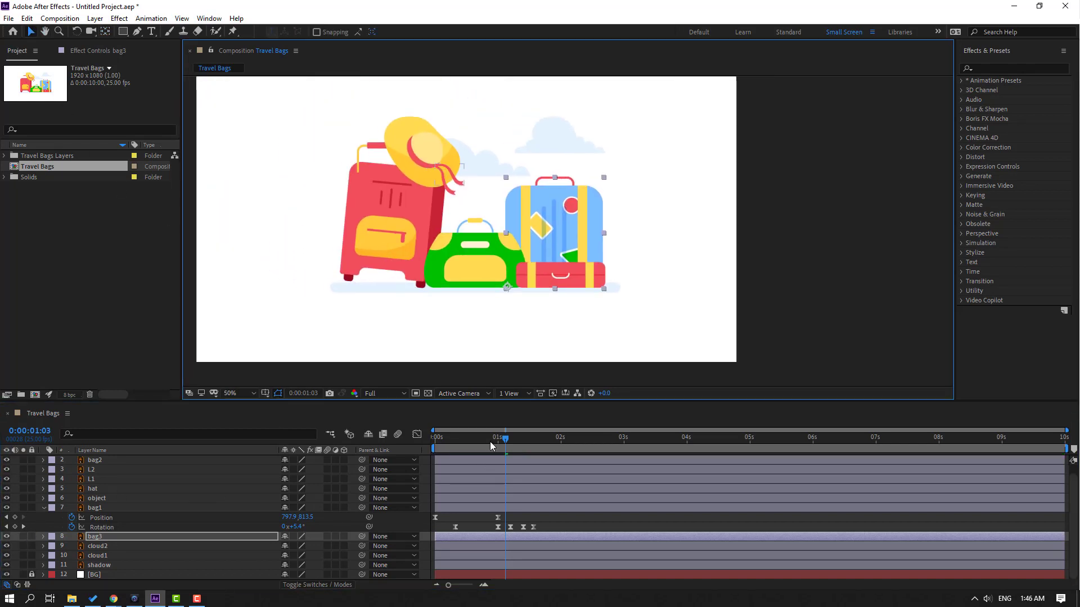
- Add a position keyframe to bag3 at 0:00:00:00 with X at 1934, placing it beyond the composition's right edge
drag(490, 441, 431, 444)
key(p)
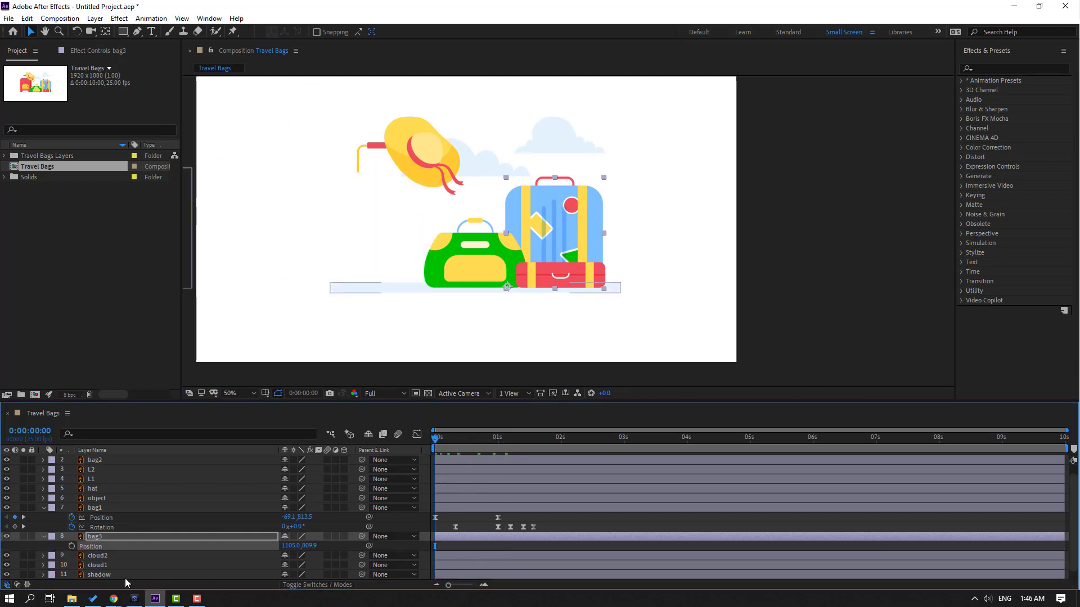
click(72, 546)
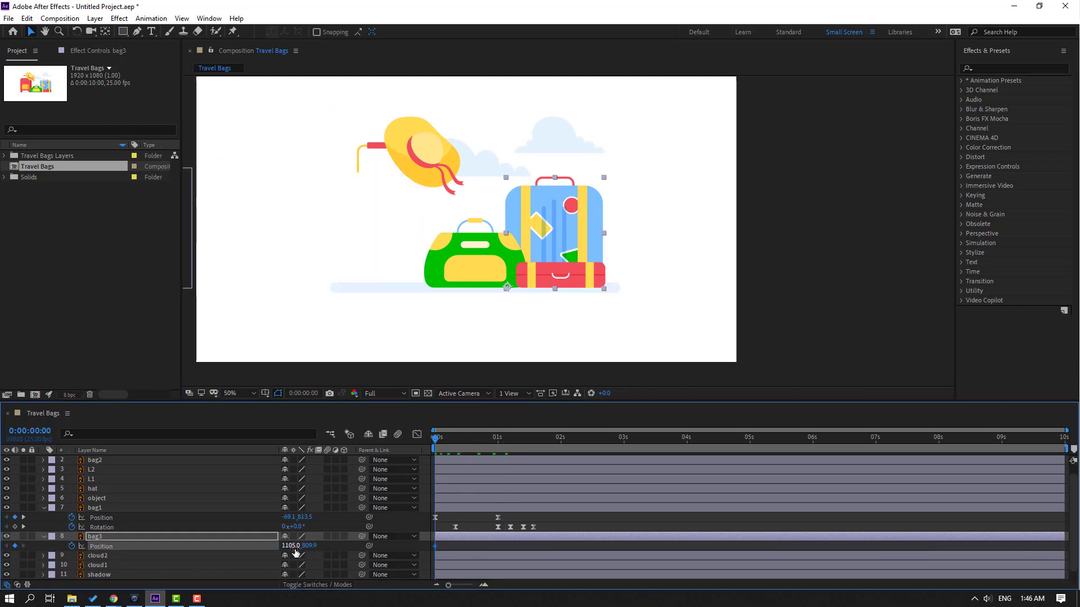
drag(295, 552, 710, 556)
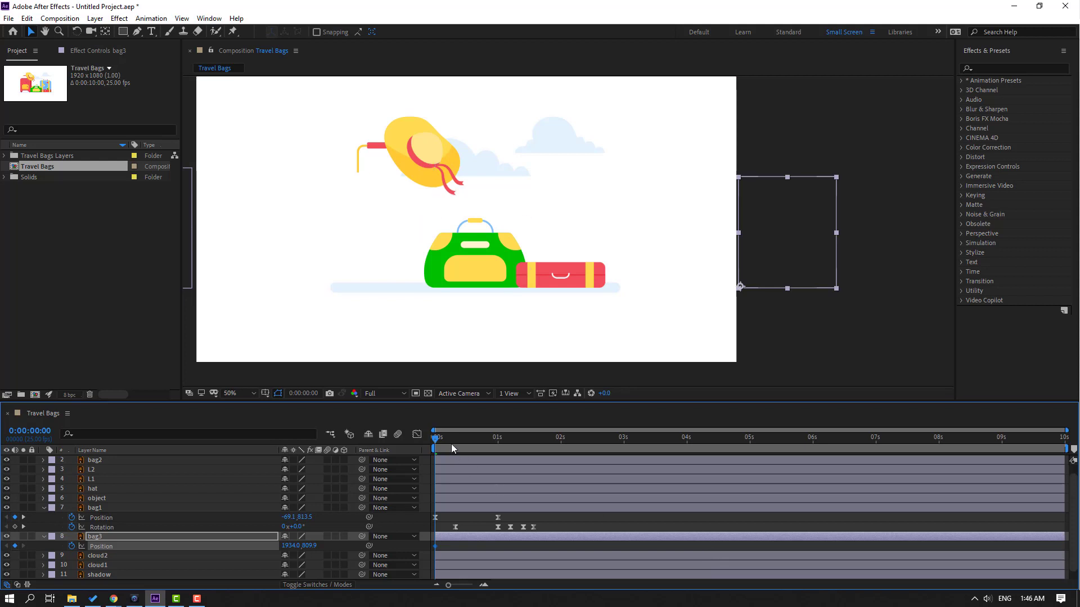
- Add a bag3 position keyframe at 0:00:01:00 with X at 1130, bringing the suitcase in beside the green bag
drag(451, 444, 499, 449)
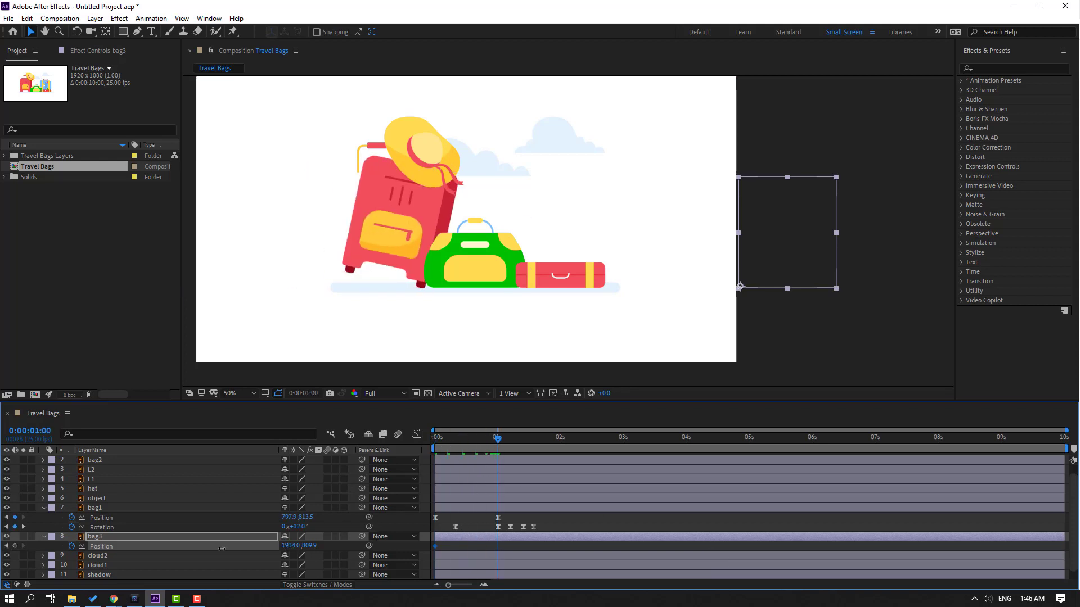
drag(222, 549, 2, 549)
drag(294, 548, 155, 548)
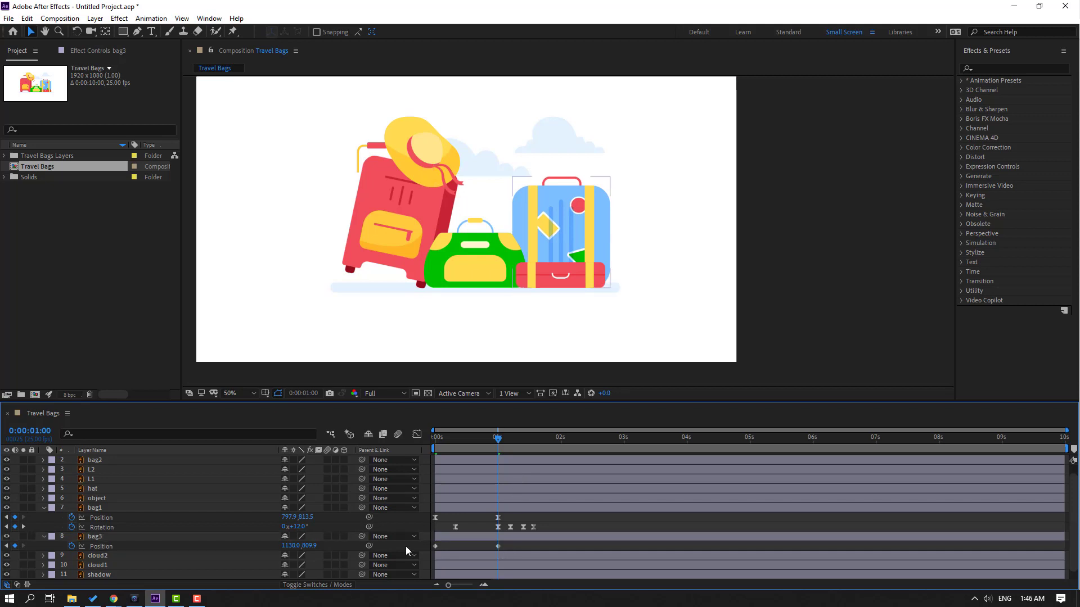
- Apply Easy Ease to both bag3 position keyframes
click(435, 545)
right_click(436, 545)
mouse_move(506, 537)
click(634, 477)
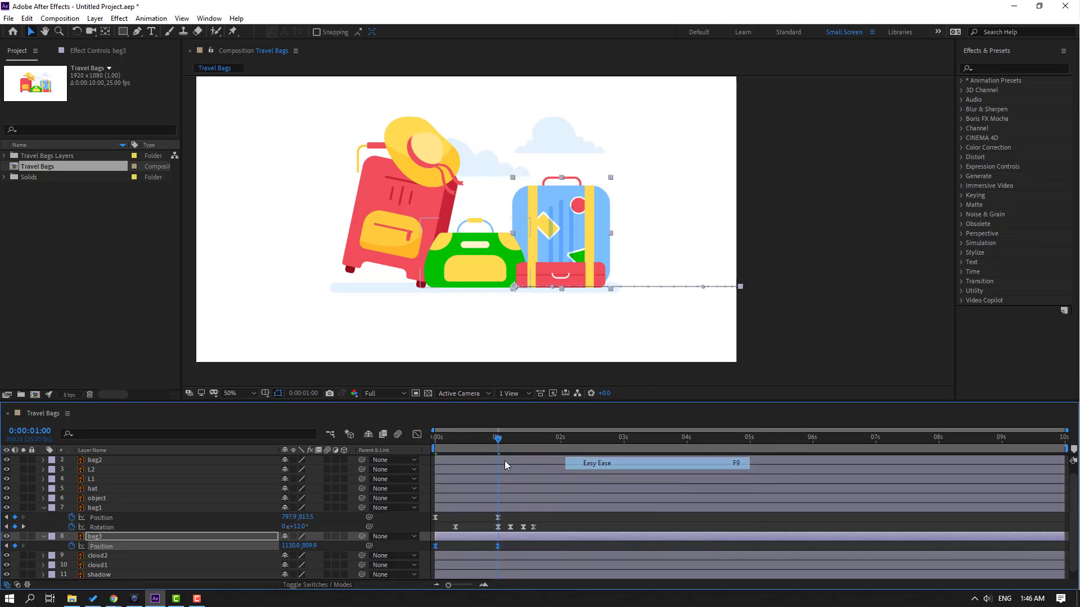
- Lengthen the ease into bag3's one-second position keyframe in the speed graph so the slide starts fast and slows gradually, and preview it
click(417, 434)
drag(517, 547, 469, 556)
key(space)
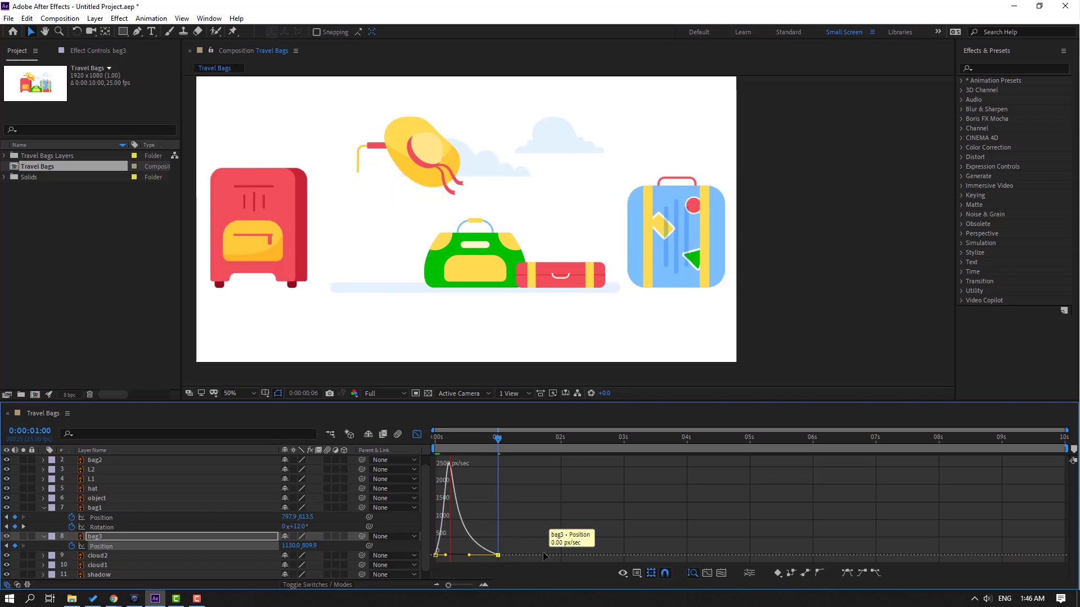
click(417, 434)
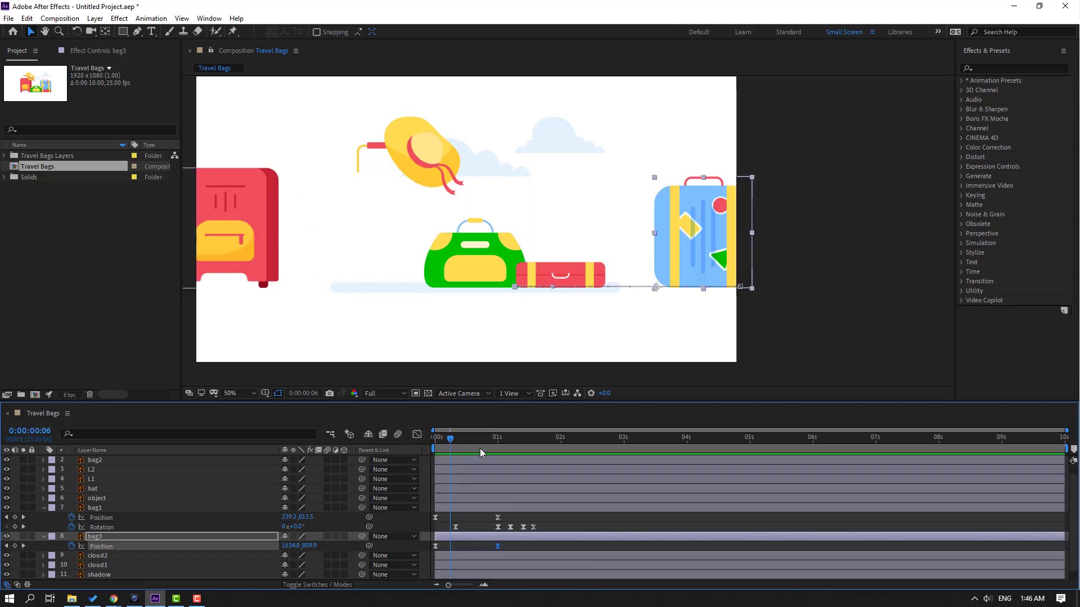
key(space)
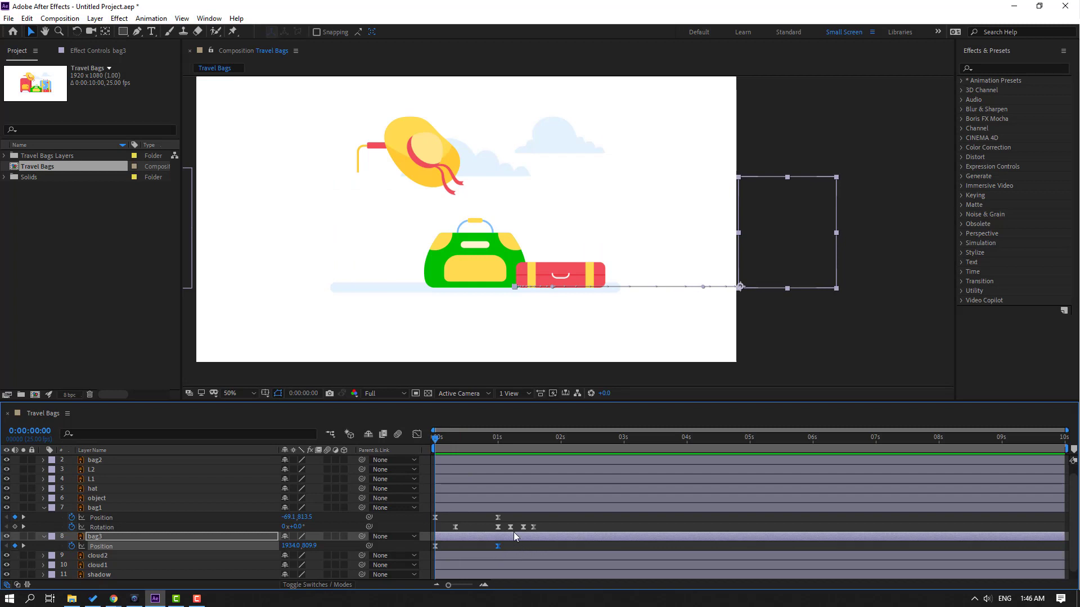
- Add rotation keyframes to bag3 of 0° at 0:00:00:00 and -12° at 0:00:01:00
key(shift+r)
scroll(127, 537, down, 1)
click(71, 537)
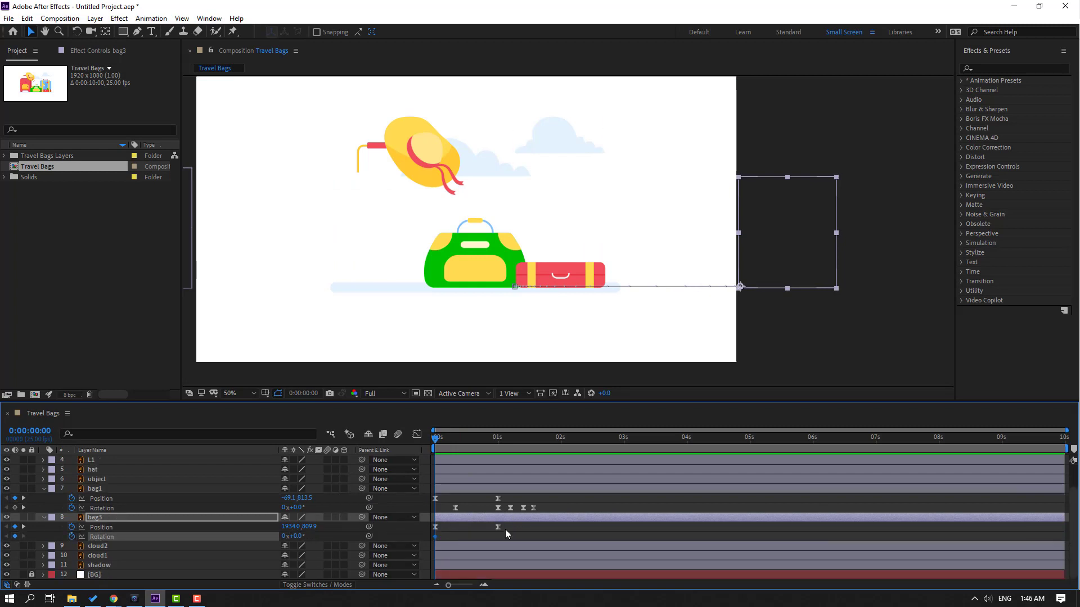
drag(436, 438, 496, 440)
key(Page_Down)
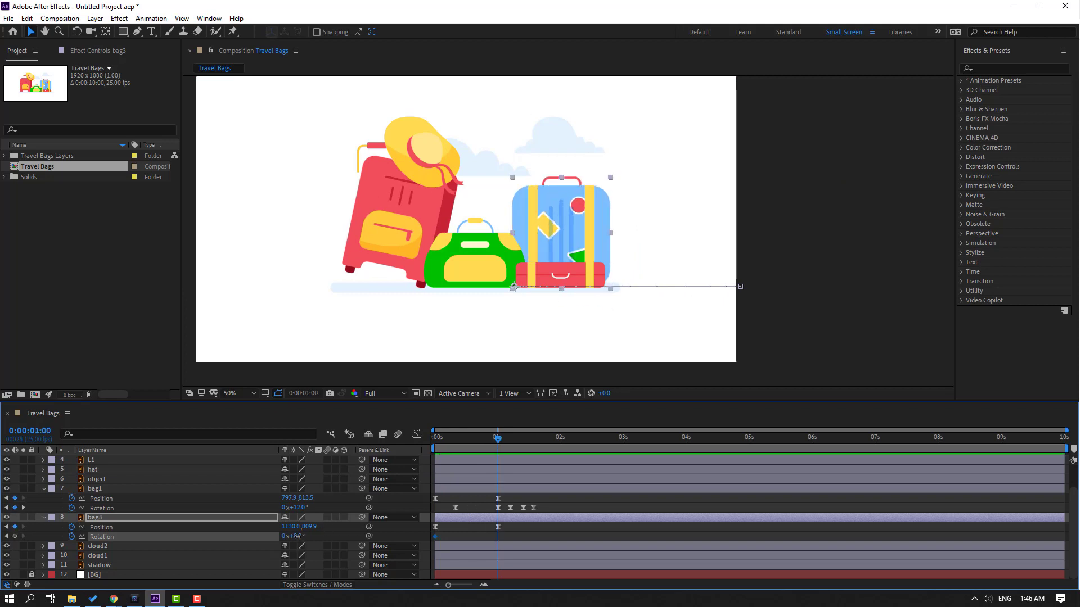
drag(297, 536, 294, 537)
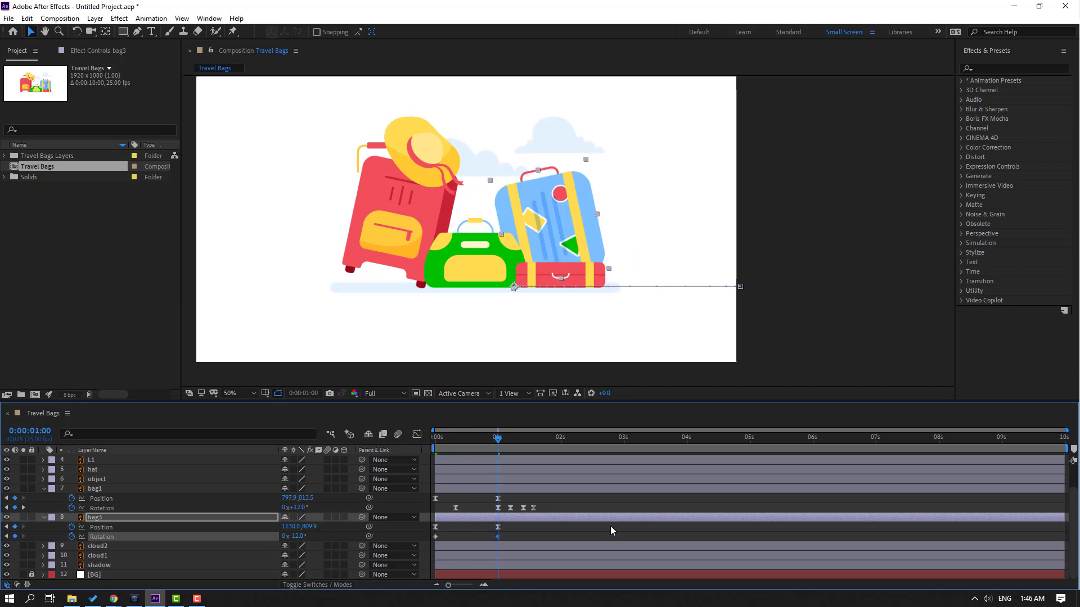
- Add bag3 rotation keyframes of 0° at 0:00:01:05 and -2° at 0:00:01:10
drag(500, 438, 512, 439)
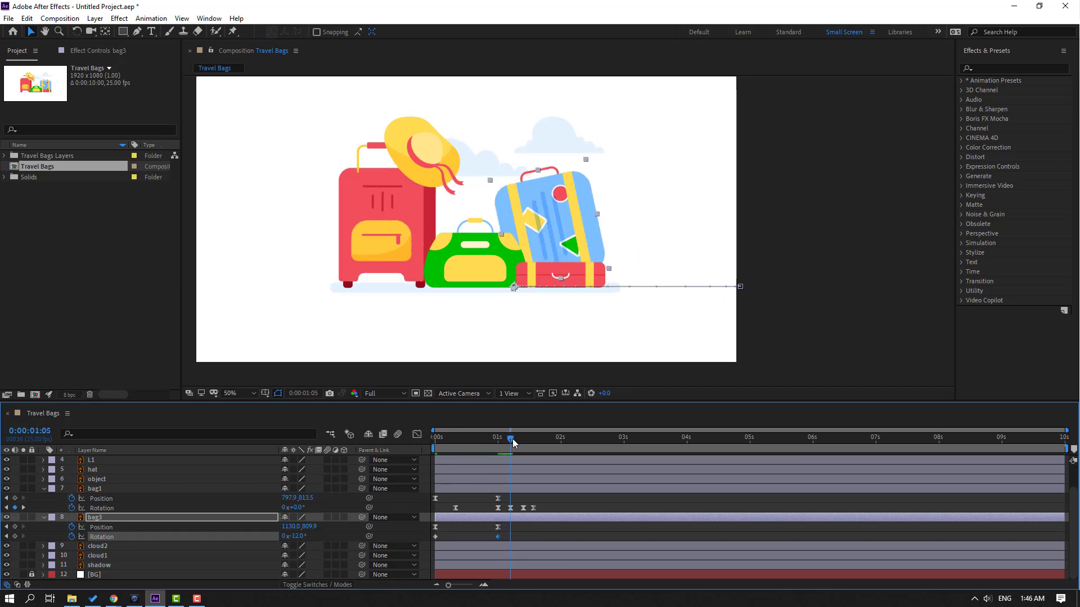
text(0)
key(Return)
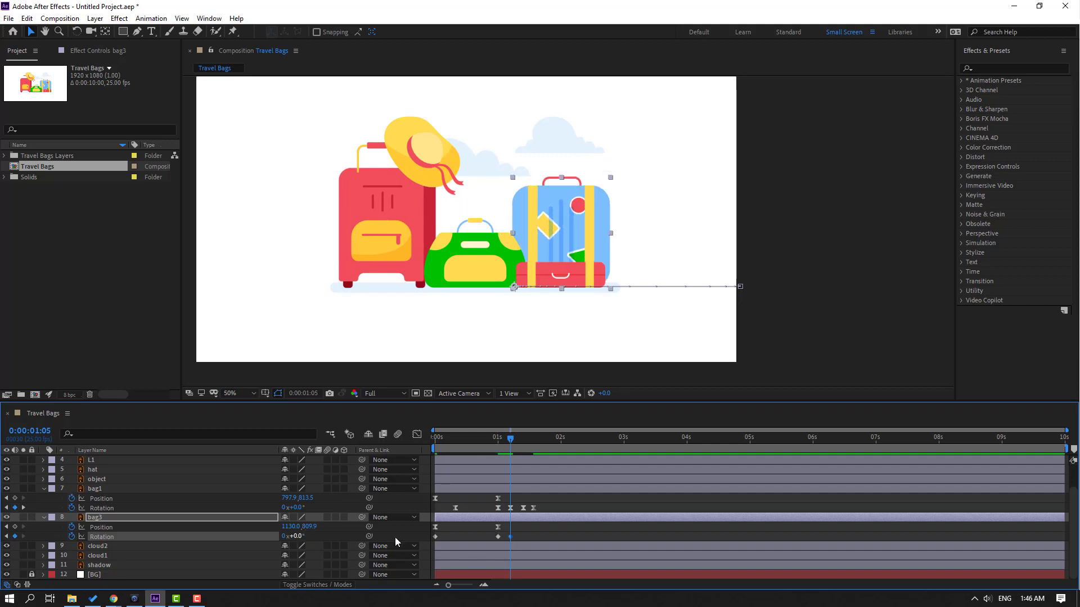
drag(516, 440, 524, 438)
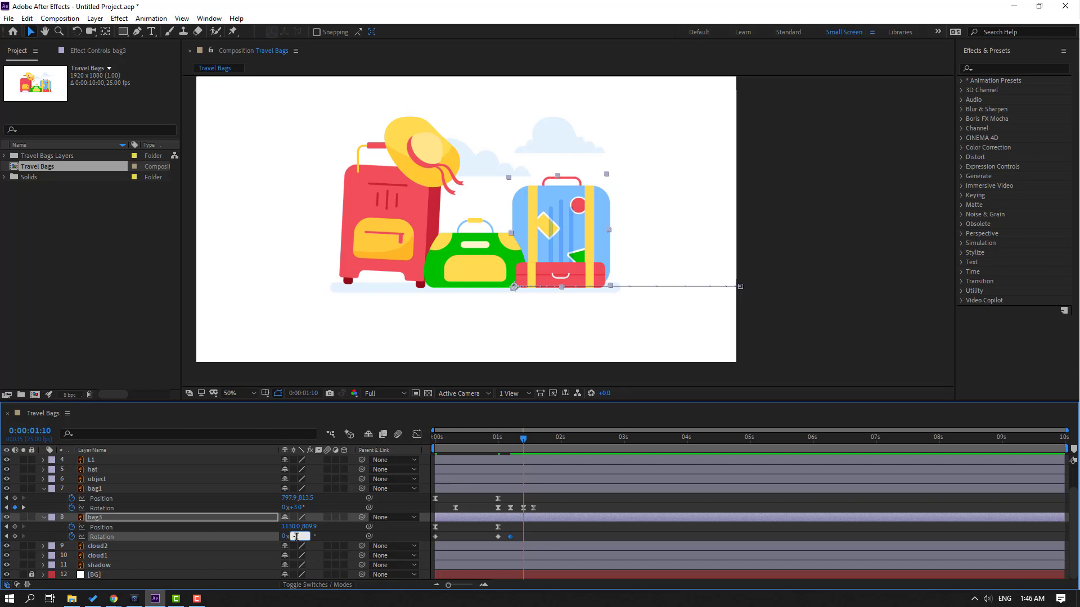
text(-2)
key(Return)
- Add a closing bag3 rotation keyframe of 0° at 0:00:01:14
drag(531, 442, 536, 443)
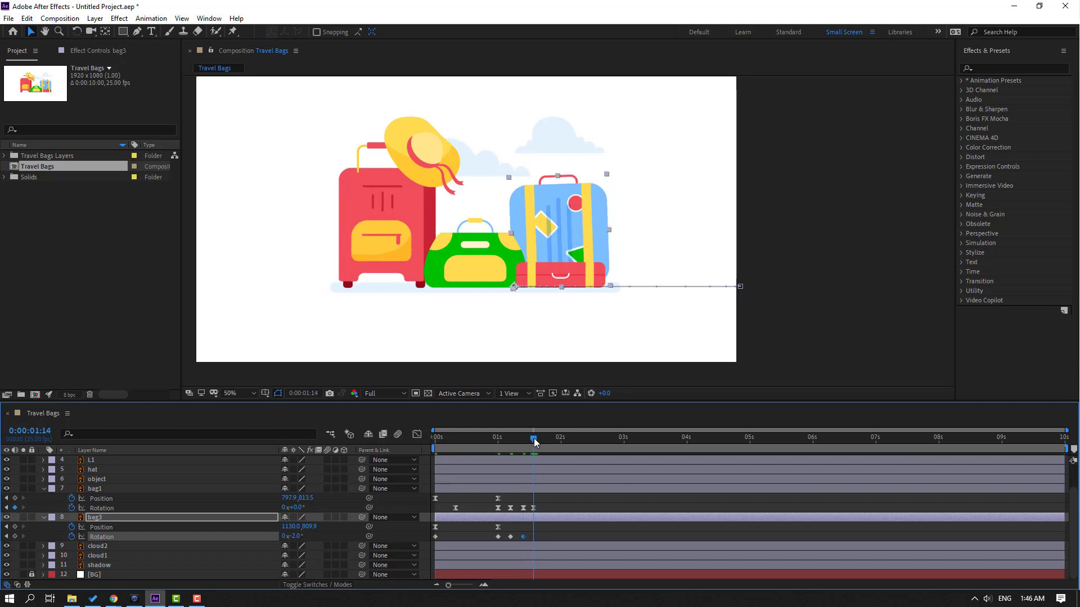
click(293, 536)
text(0)
key(Return)
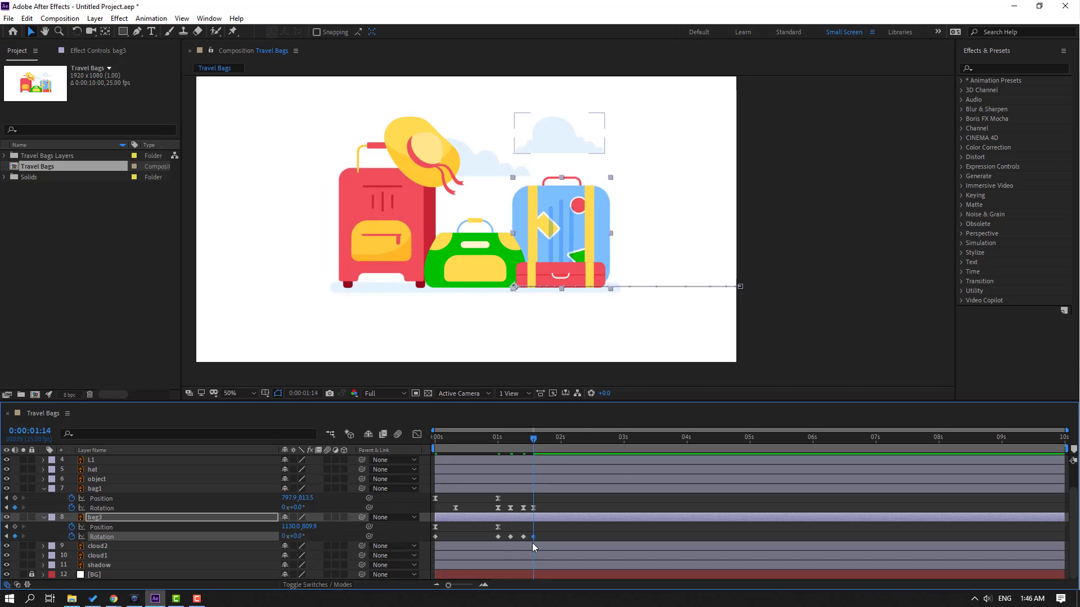
- Apply Easy Ease to all of bag3's rotation keyframes
drag(544, 541, 433, 534)
right_click(436, 536)
mouse_move(484, 528)
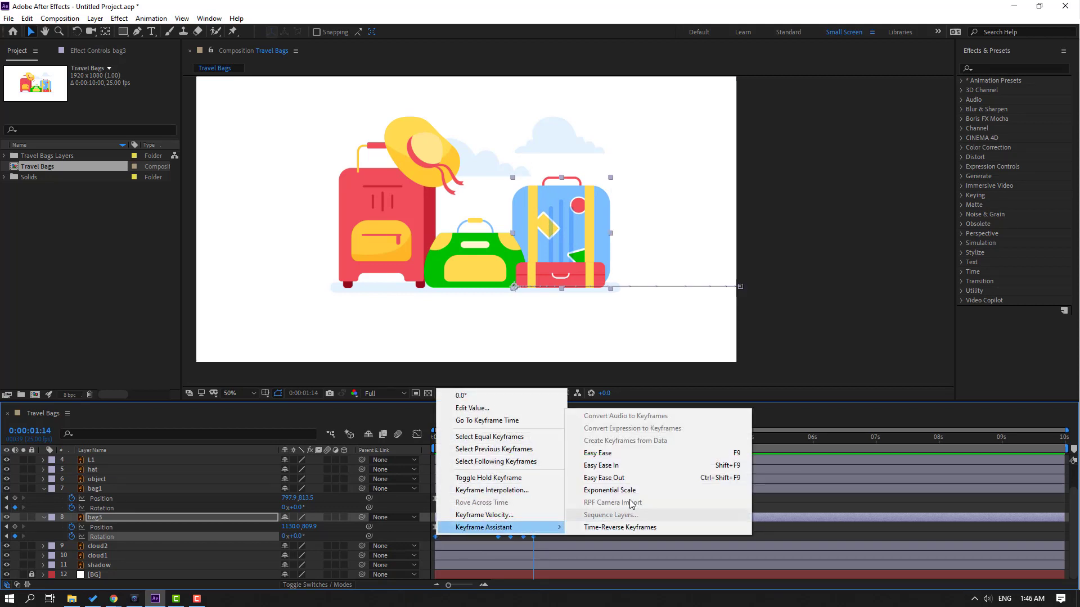
click(591, 454)
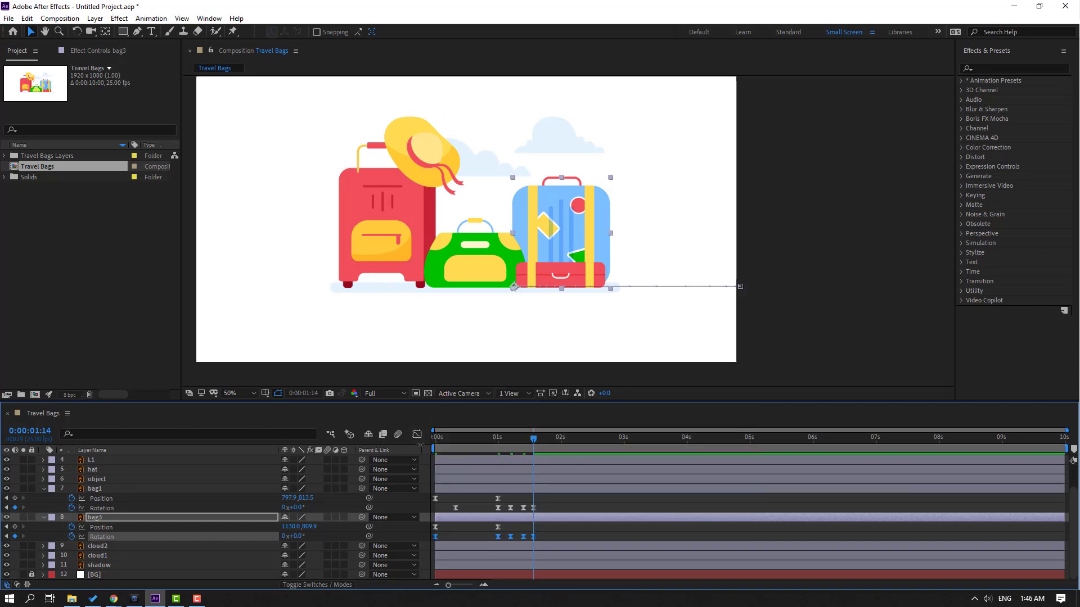
- Reshape bag3's rotation speed curve over the first second in the graph editor, previewing the tilt and shifting its peak earlier
click(416, 434)
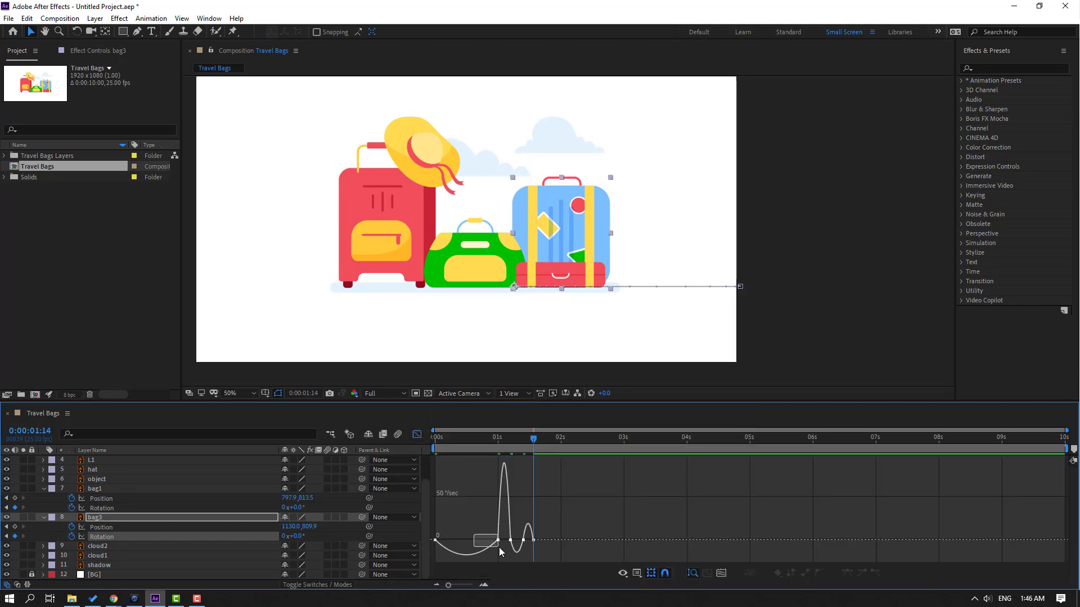
drag(500, 547, 462, 541)
key(space)
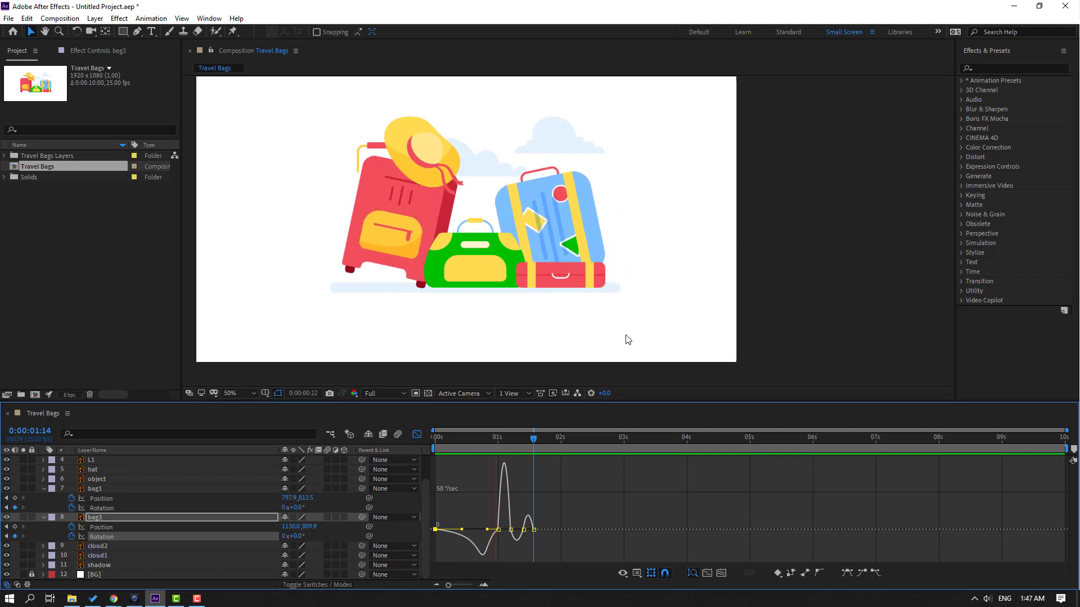
key(space)
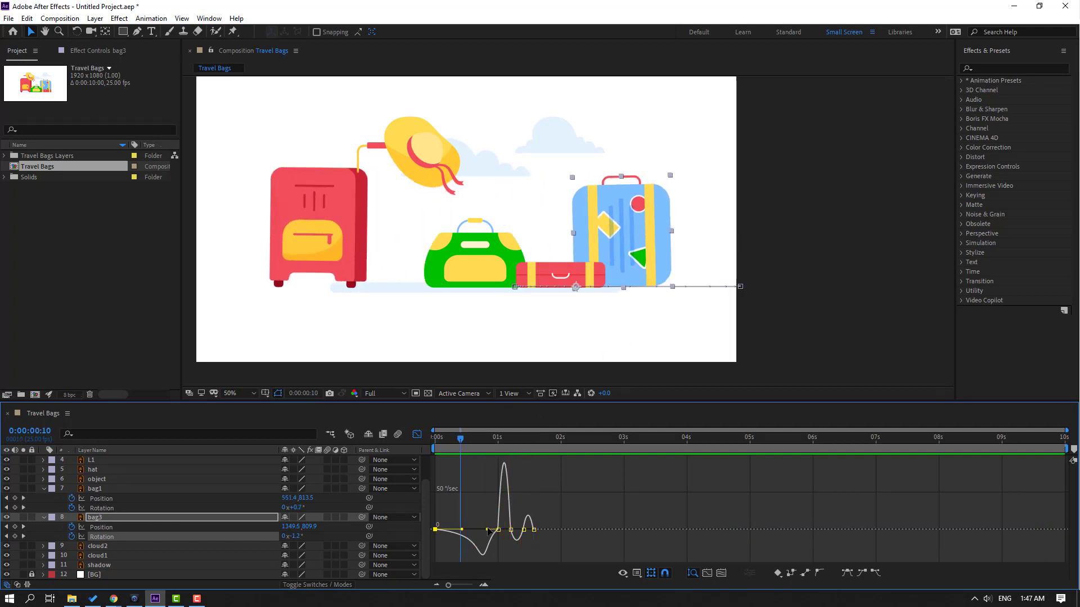
drag(487, 529, 454, 526)
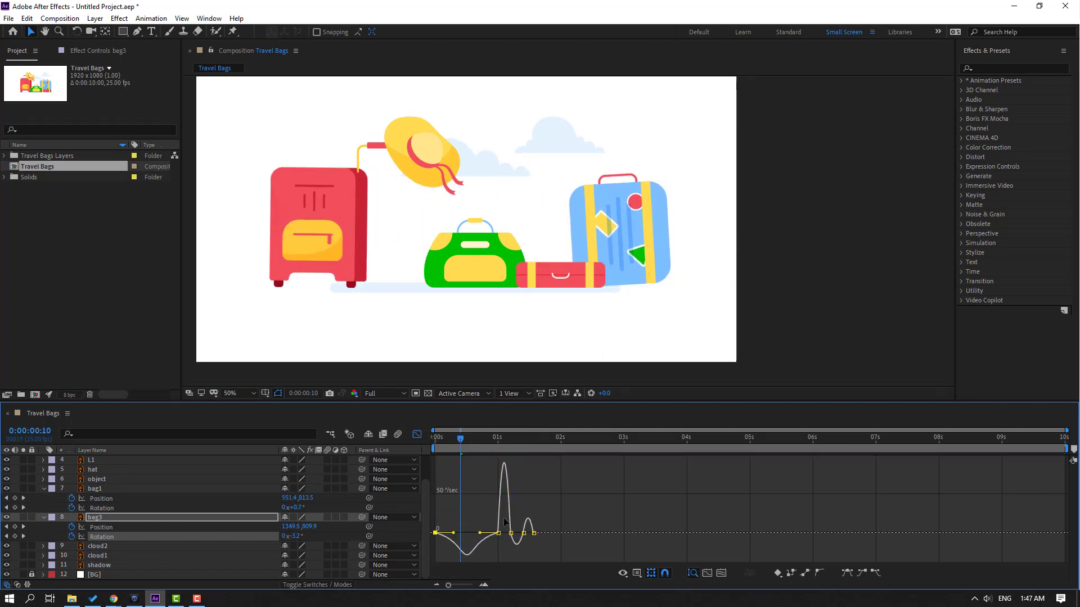
- Preview the bag3 animation, return to the keyframe view and delay the whole bag3 layer by 6 frames
key(space)
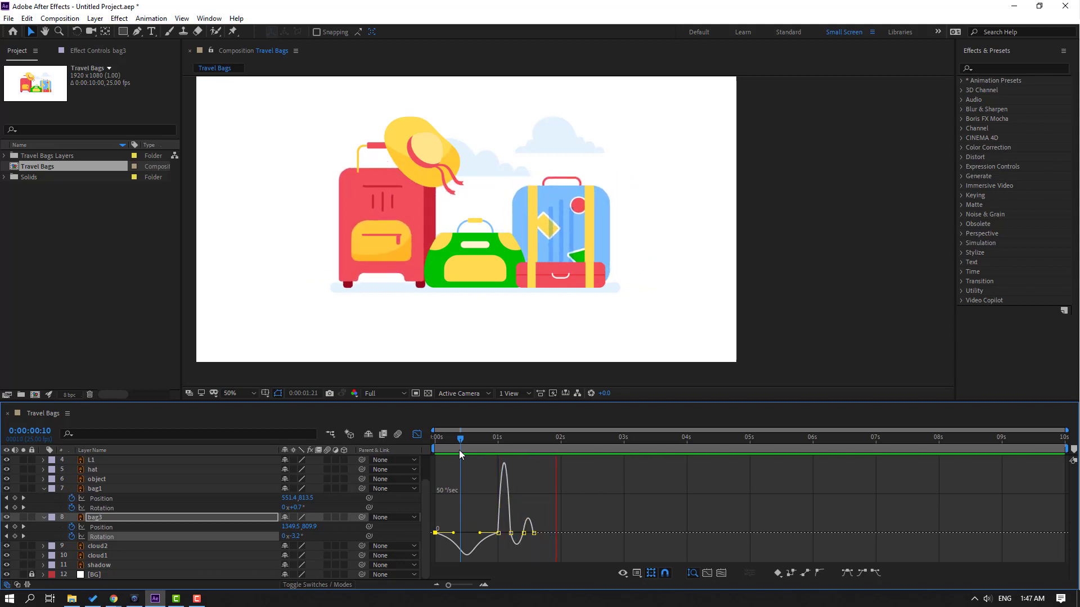
key(space)
click(417, 435)
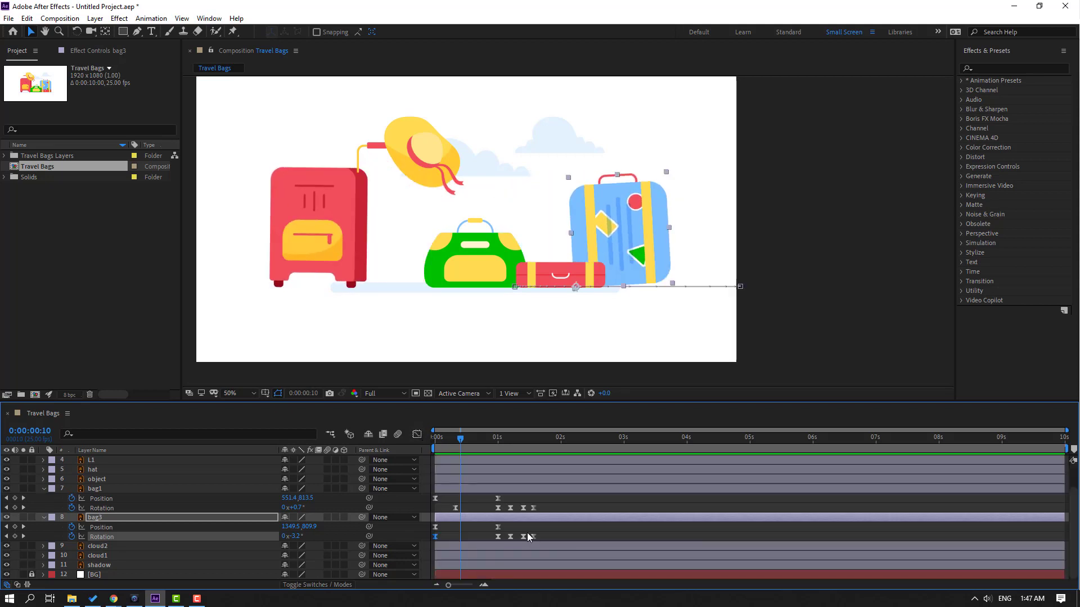
click(90, 519)
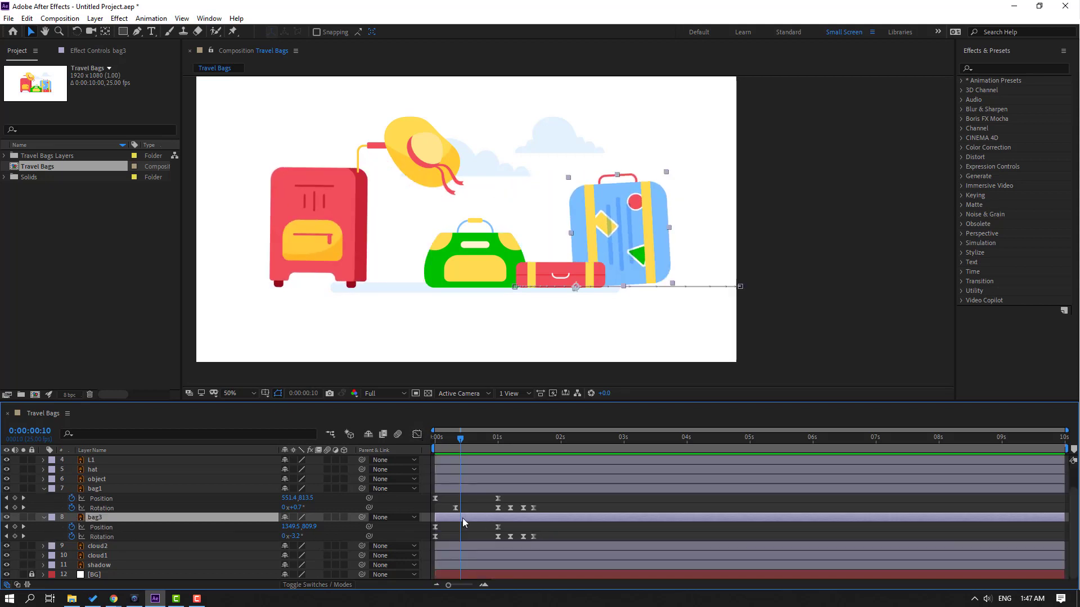
drag(450, 521, 466, 518)
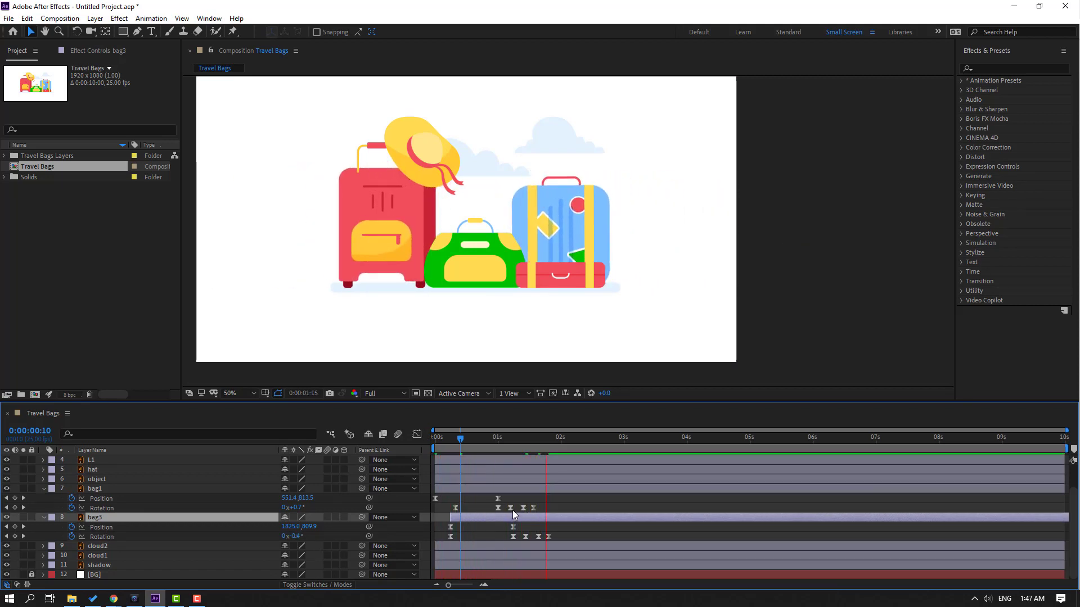
- Set bag3's rotation keyframe at 0:00:01:06 to about -9° and preview the softer tilt
mouse_move(496, 438)
mouse_down()
mouse_move(547, 443)
mouse_move(513, 440)
mouse_up()
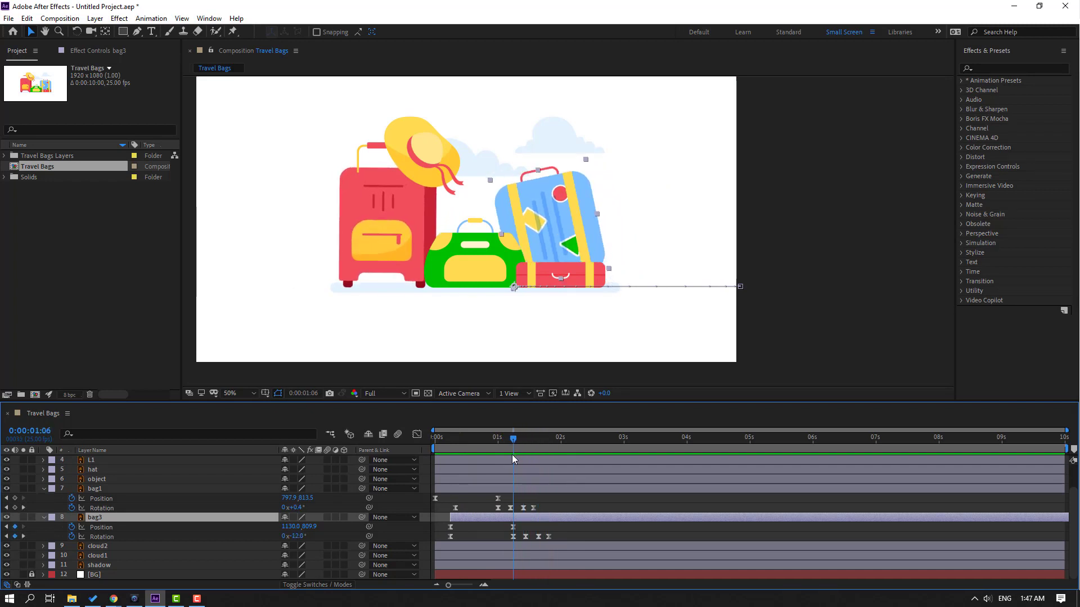
click(513, 538)
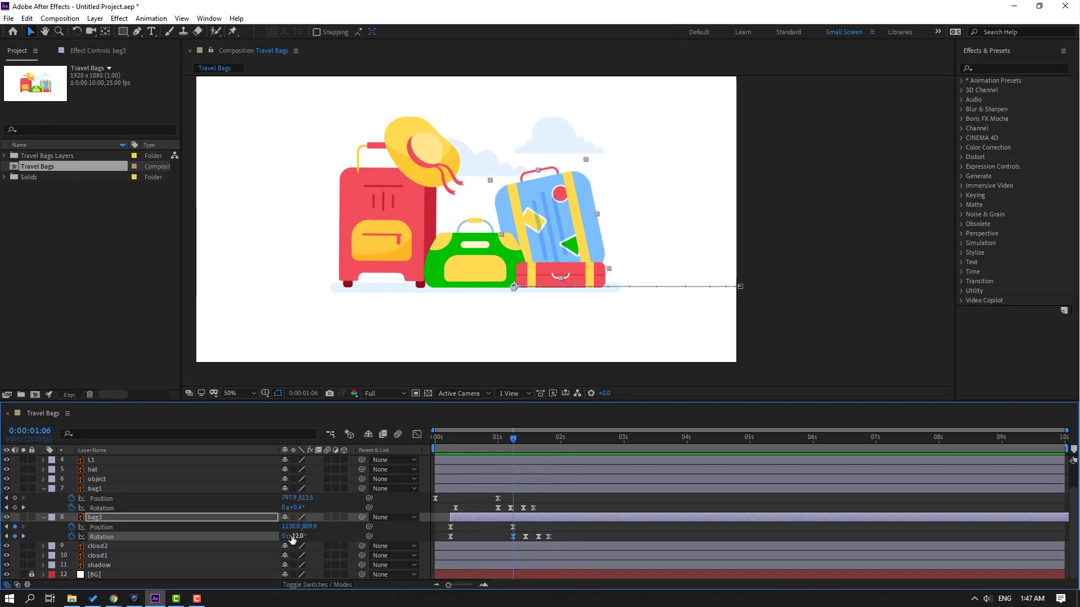
drag(298, 537, 288, 537)
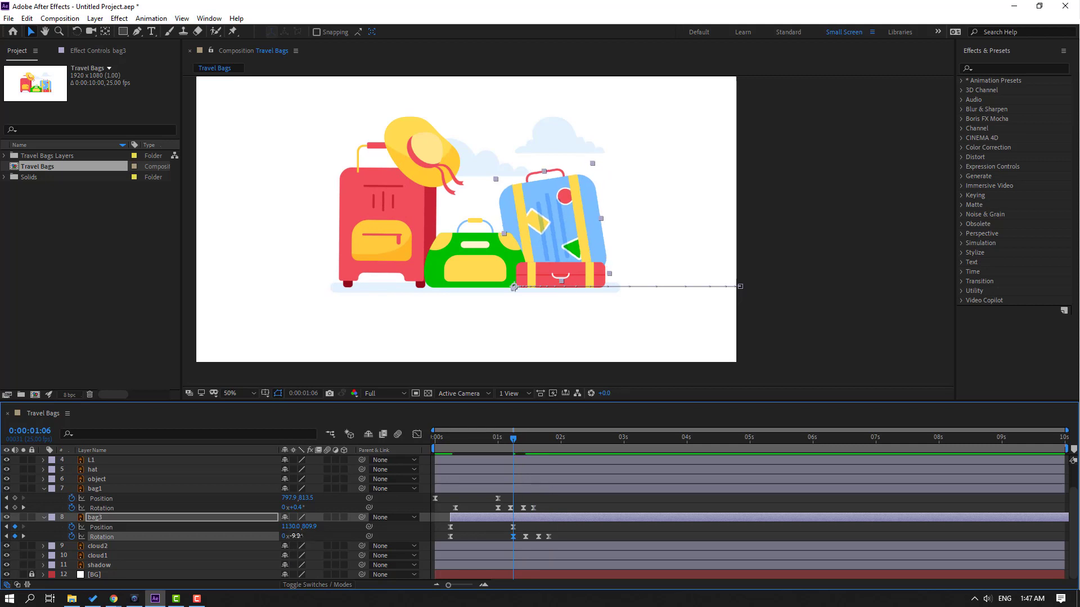
key(space)
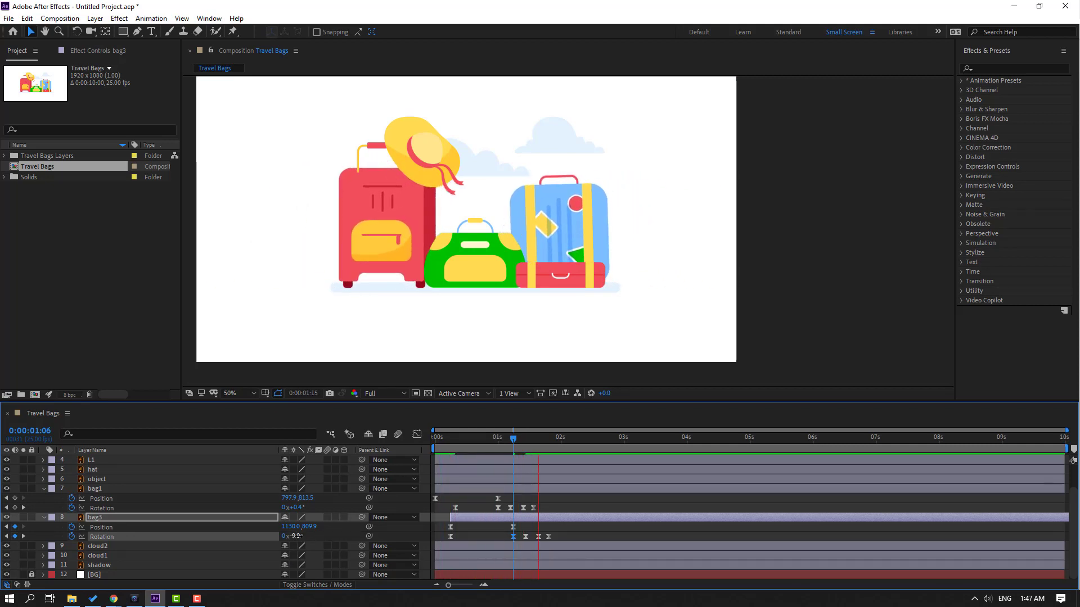
click(436, 441)
key(space)
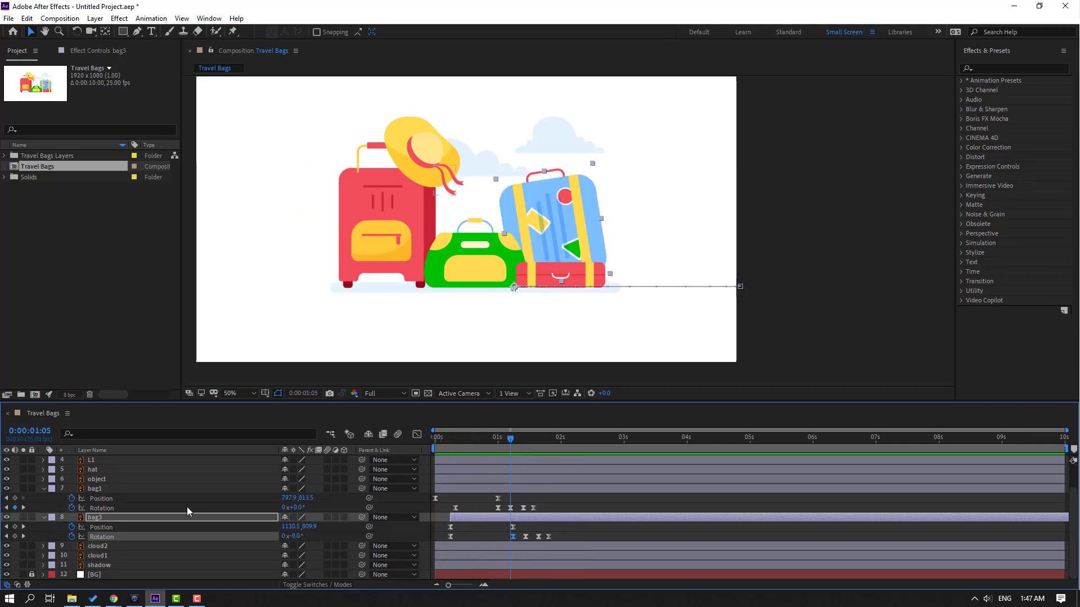
- Animate the green bag2 dropping with position keyframes of 991.8, 377.5 at 0:00:00:00 and 991.8, 693.5 at 0:00:01:00
click(43, 517)
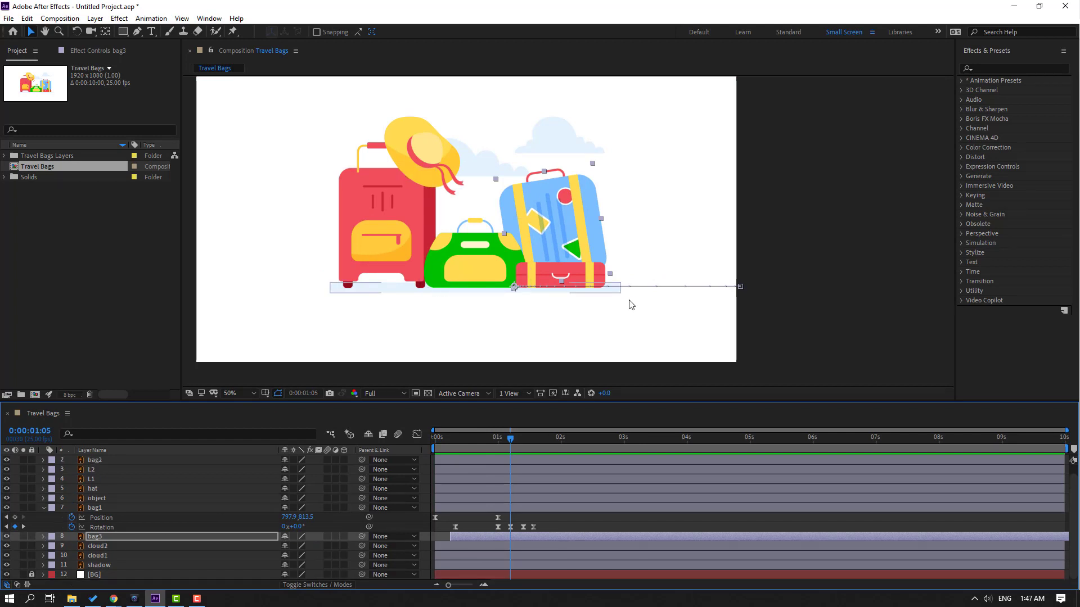
click(487, 271)
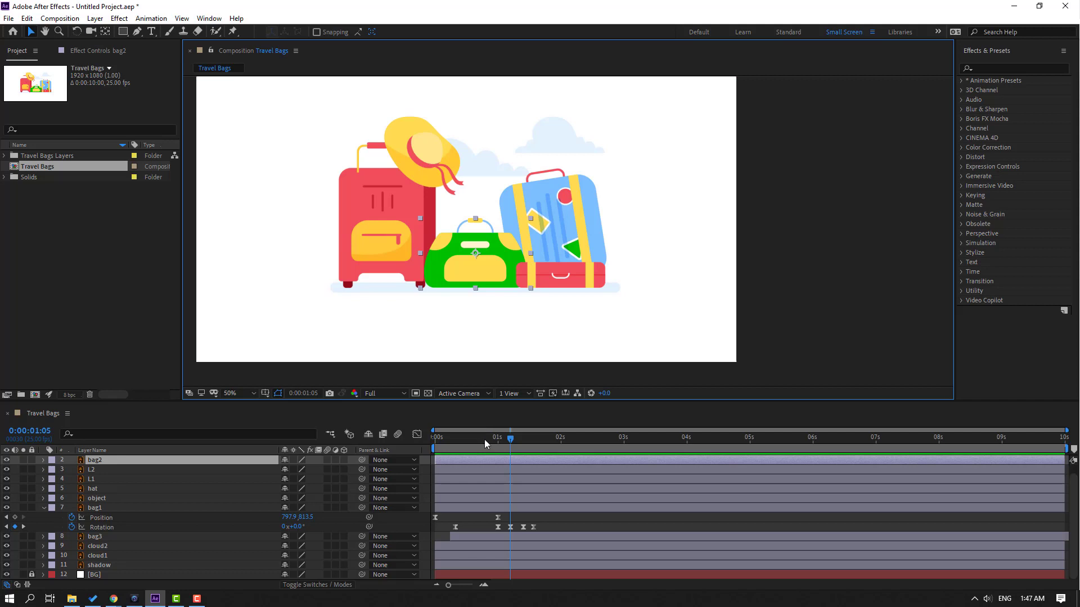
drag(484, 440, 423, 449)
key(p)
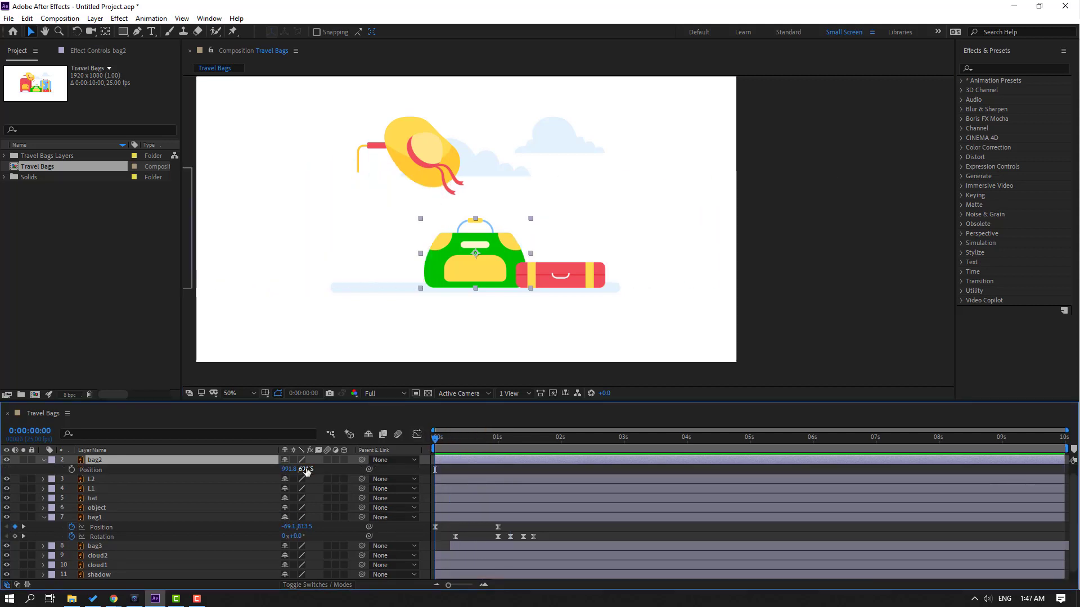
drag(307, 469, 170, 505)
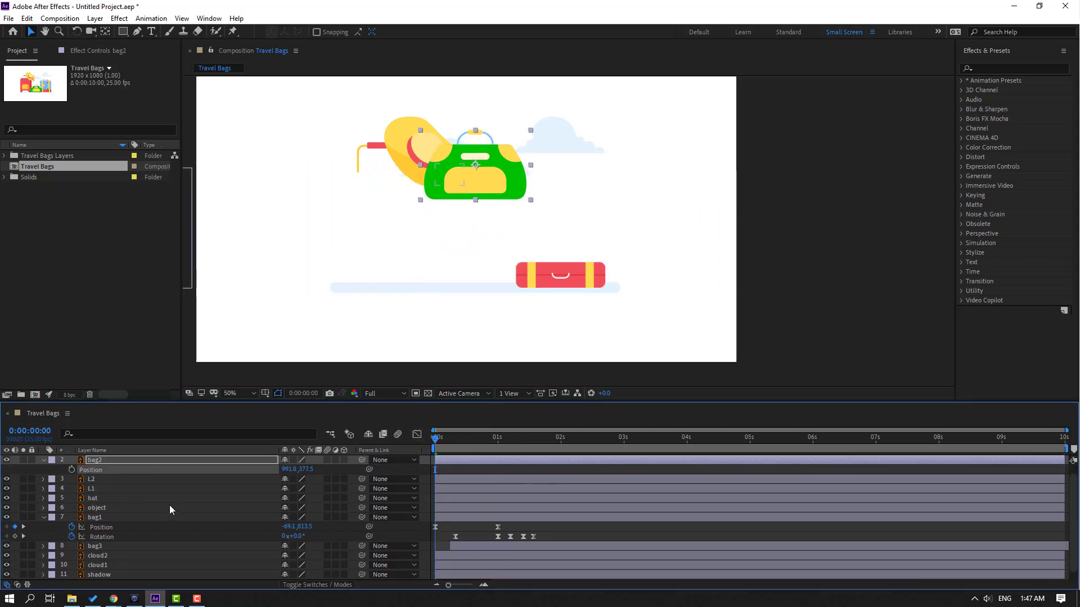
click(72, 469)
drag(441, 446, 500, 447)
drag(306, 469, 511, 495)
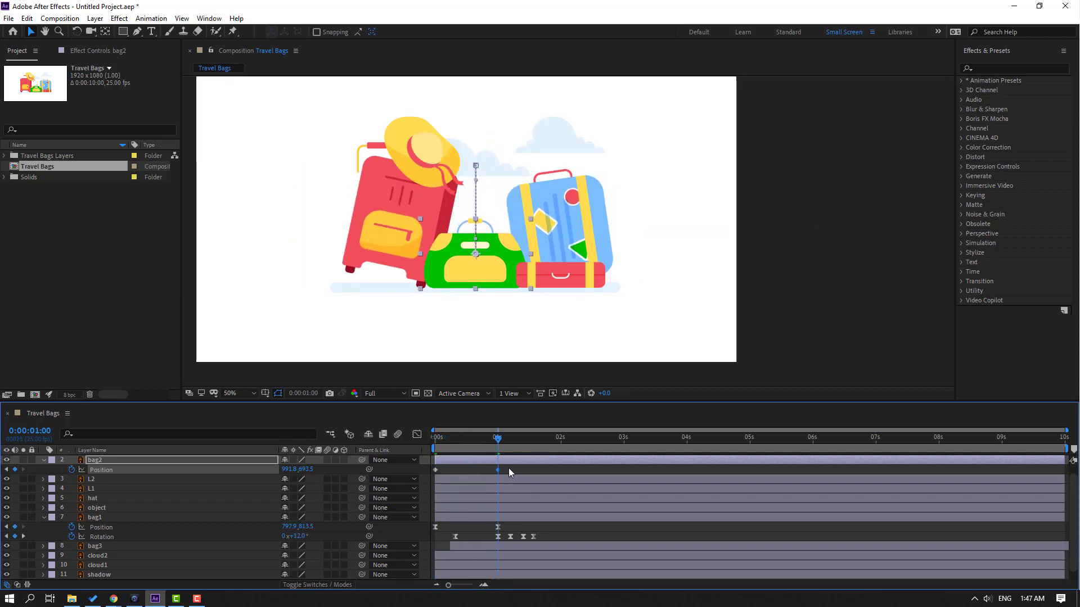
- Apply Easy Ease to bag2's position keyframes and reshape their speed curve so it peaks near the landing
right_click(436, 470)
mouse_move(461, 463)
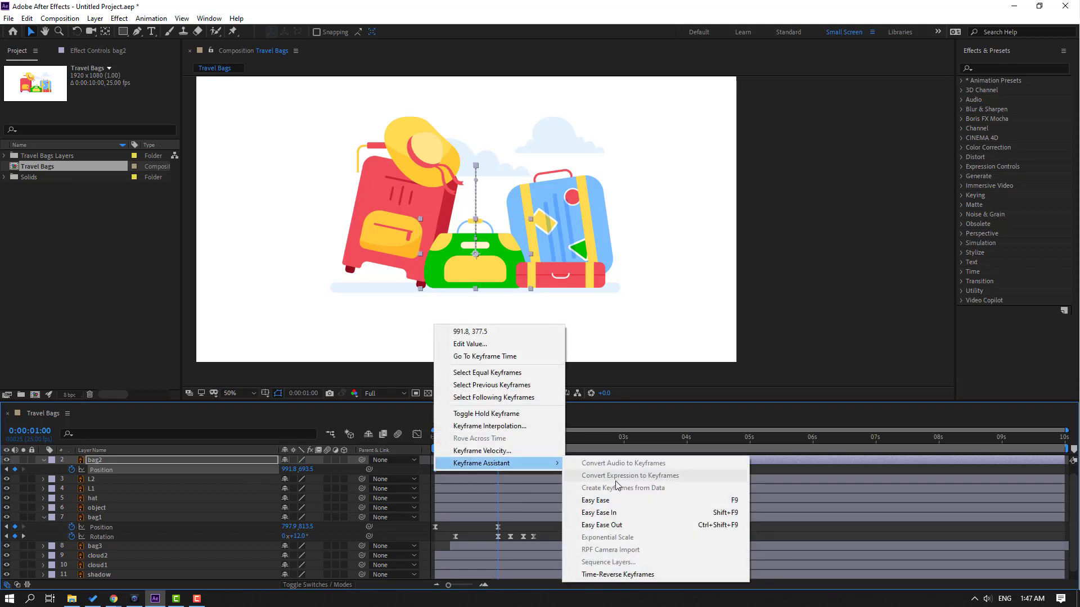
click(597, 501)
key(shift+F3)
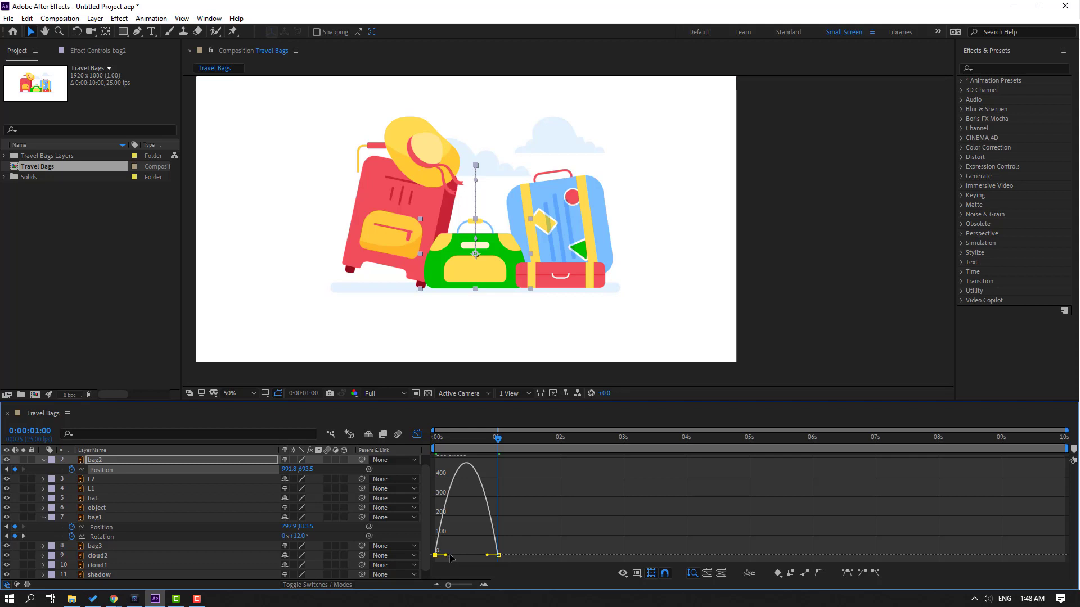
drag(450, 556, 471, 555)
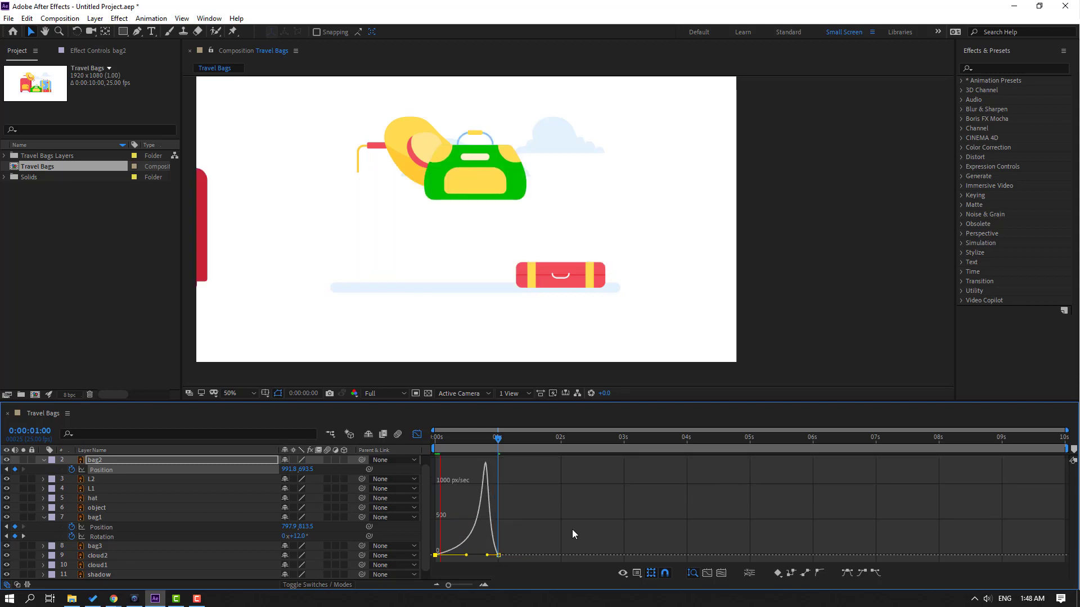
click(416, 436)
- Move bag2's landing position keyframe to 0:00:00:10 and preview the faster drop
mouse_move(498, 473)
mouse_down()
mouse_move(470, 486)
mouse_move(461, 471)
mouse_move(504, 473)
mouse_up()
key(space)
key(space)
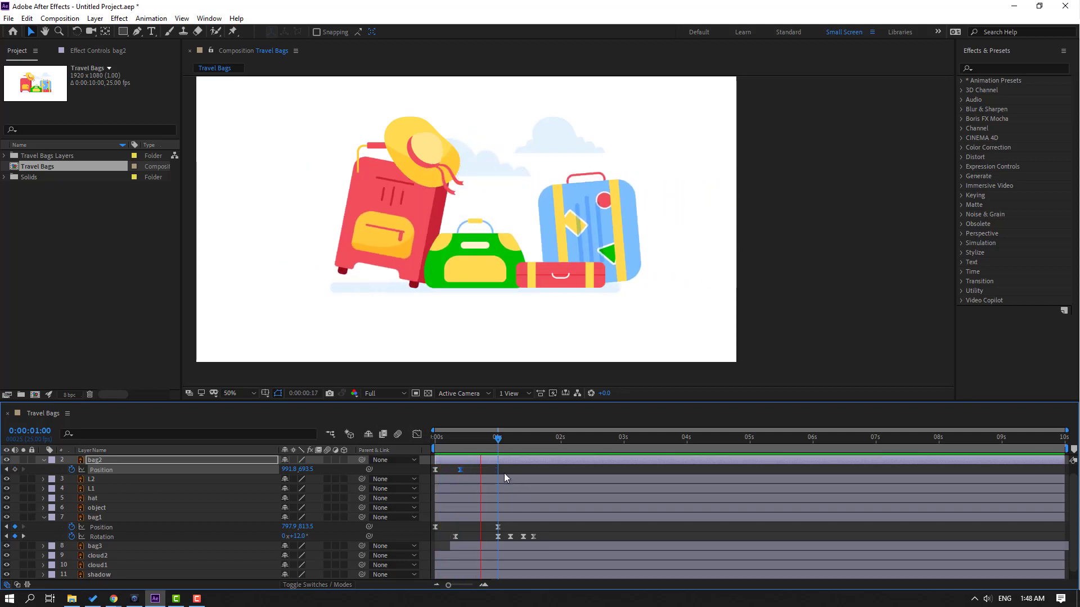
- Add a small bounce for bag2 with a position keyframe of 991.8, 681.5 at 0:00:00:13
click(459, 438)
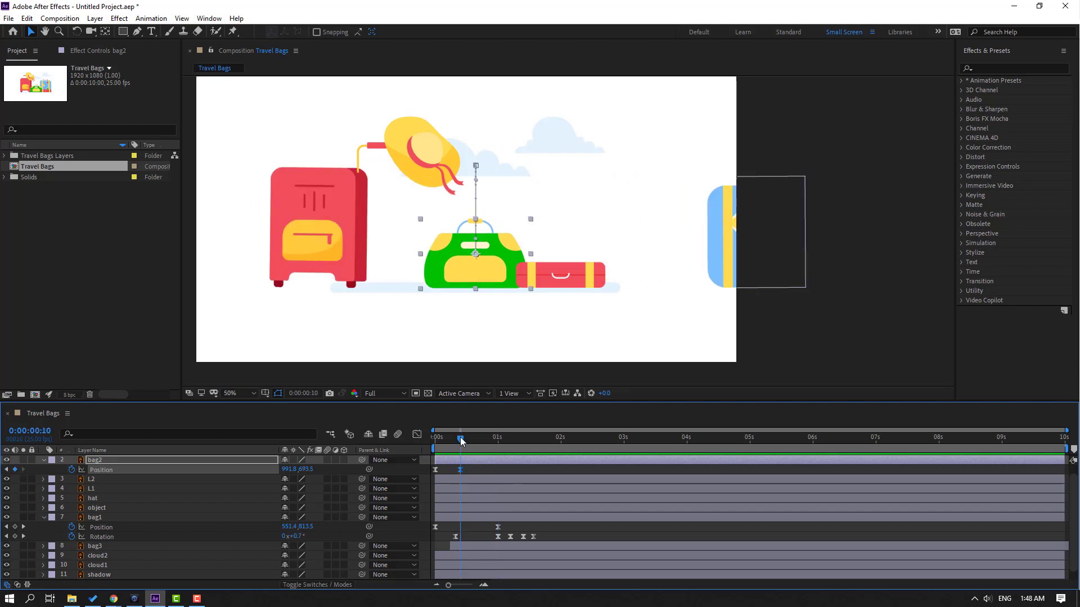
key(Page_Down)
key(Page_Down)
key(Page_Down)
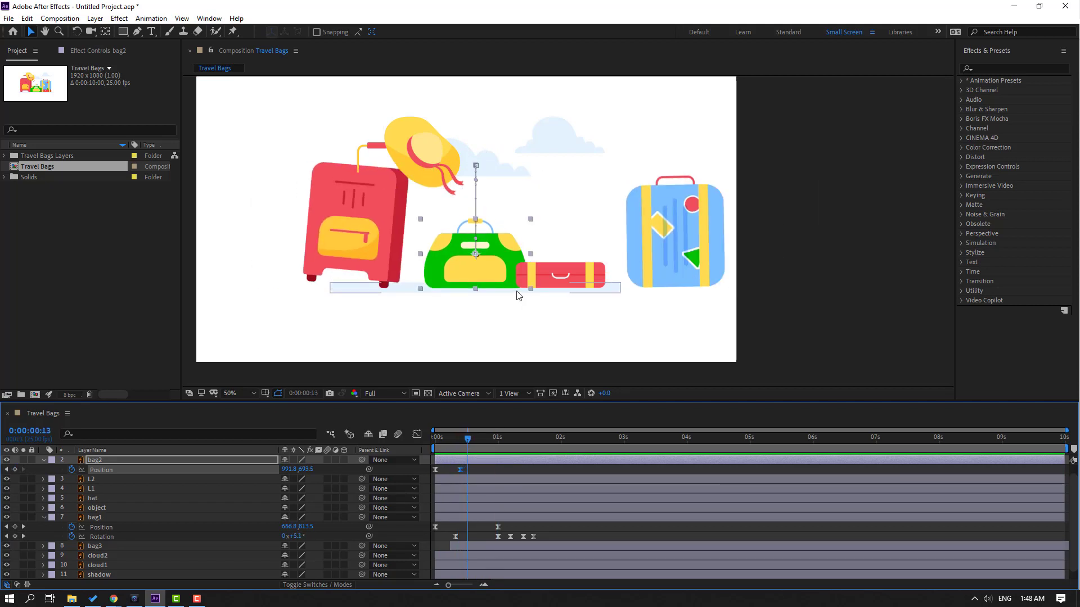
scroll(551, 238, up, 2)
drag(585, 231, 864, 59)
drag(306, 470, 299, 468)
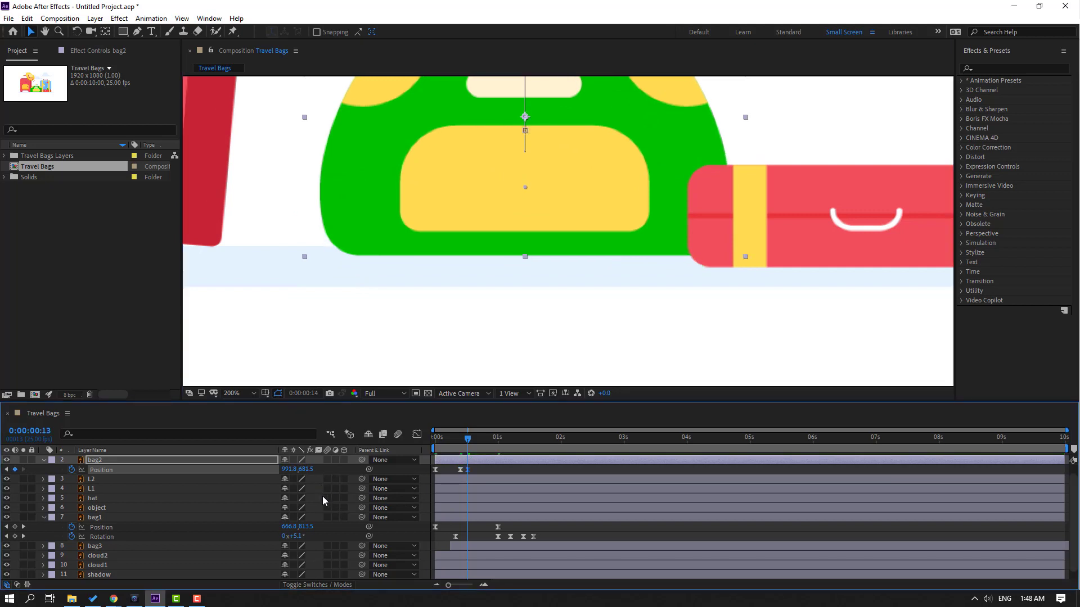
- Copy bag2's landing position keyframe to 0:00:00:16 so the bag settles back on the ground
key(Page_Down)
key(Page_Down)
key(Page_Down)
click(460, 470)
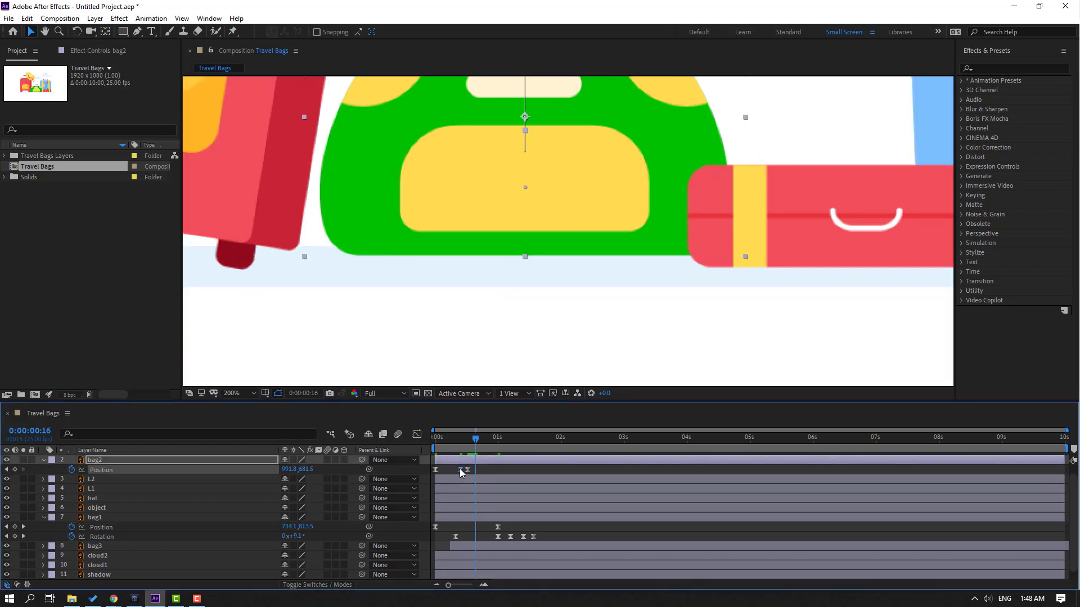
key(ctrl+v)
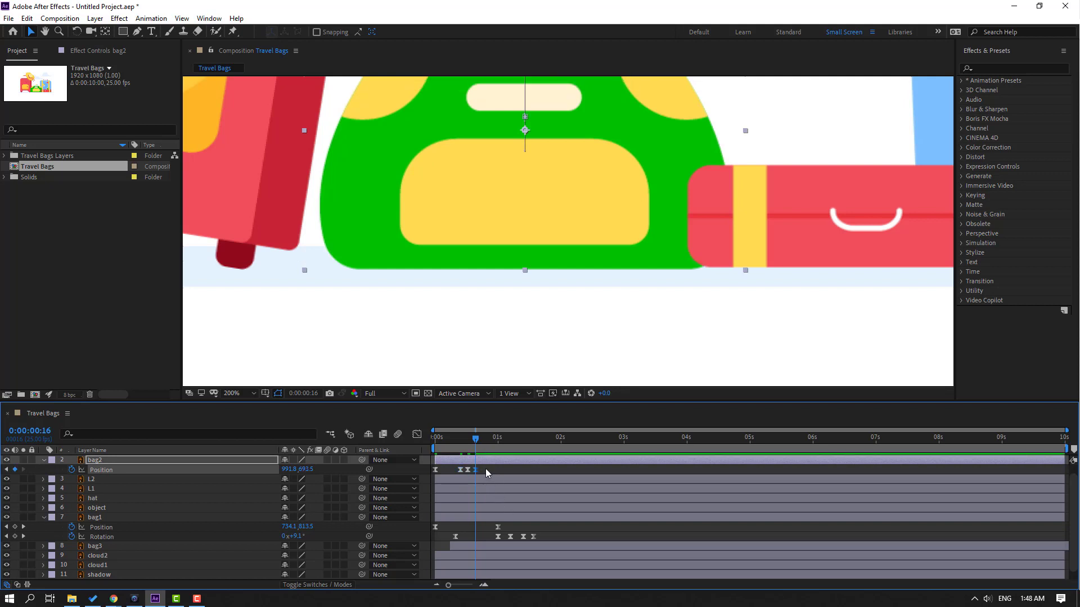
- Set Linear spatial interpolation for bag2's last three position keyframes and preview the bounce
drag(485, 468, 457, 483)
right_click(459, 471)
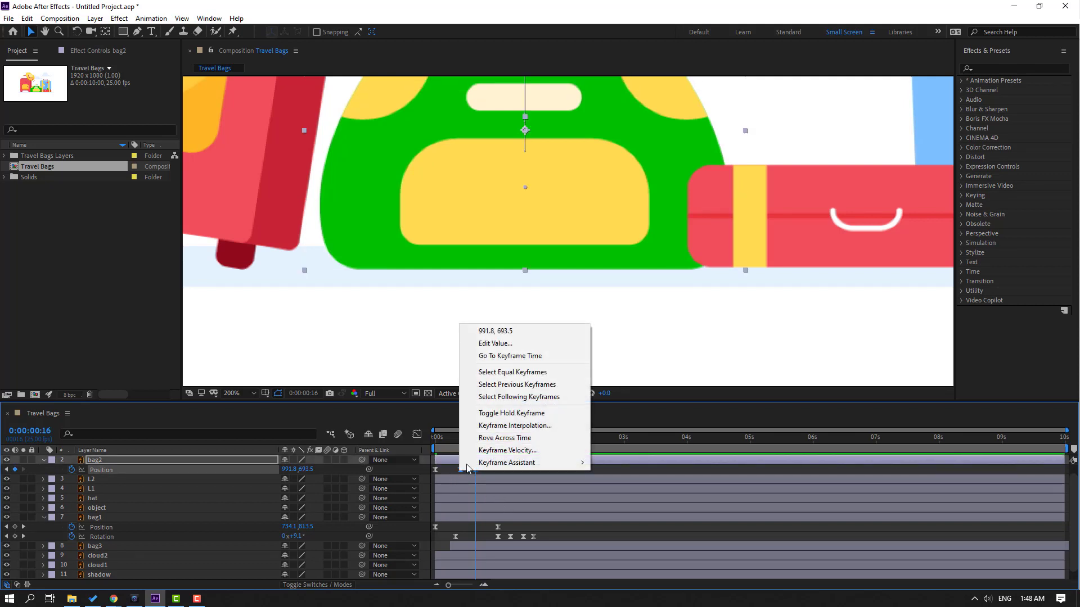
click(514, 426)
click(548, 283)
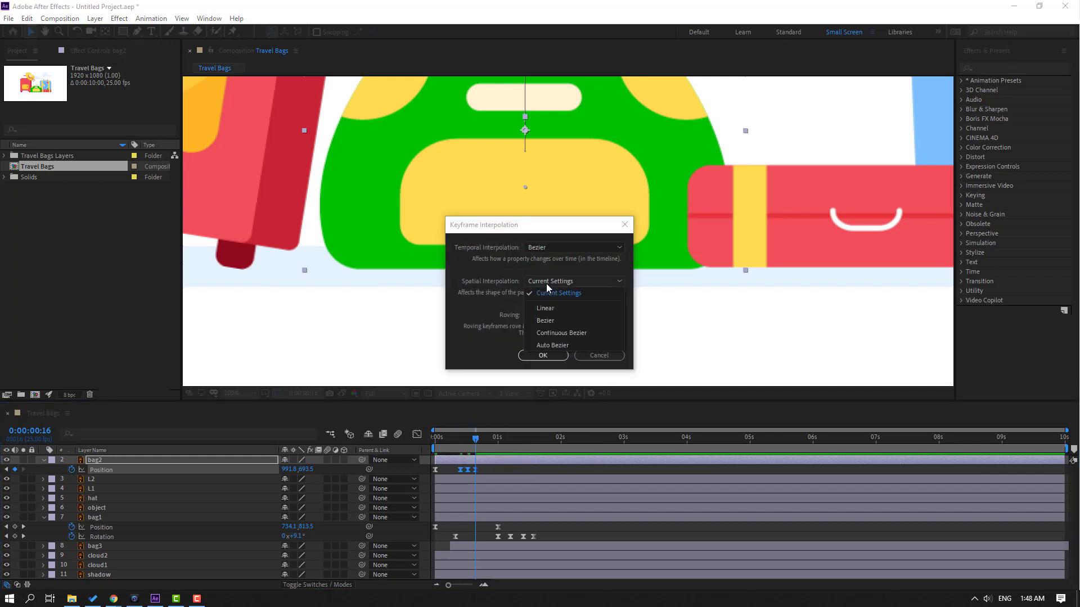
click(543, 309)
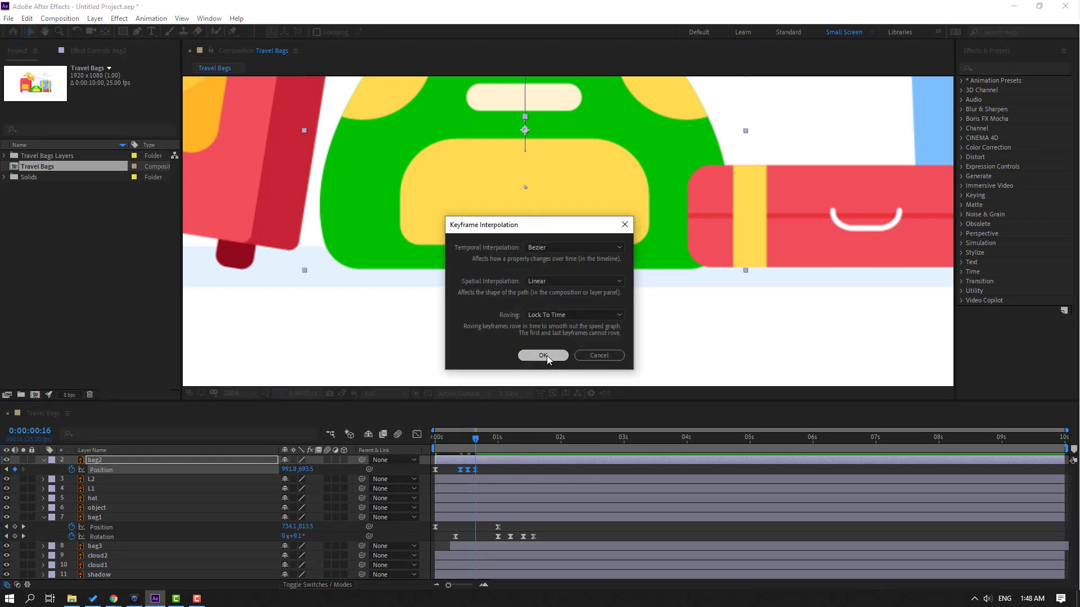
click(547, 355)
scroll(559, 301, down, 4)
key(space)
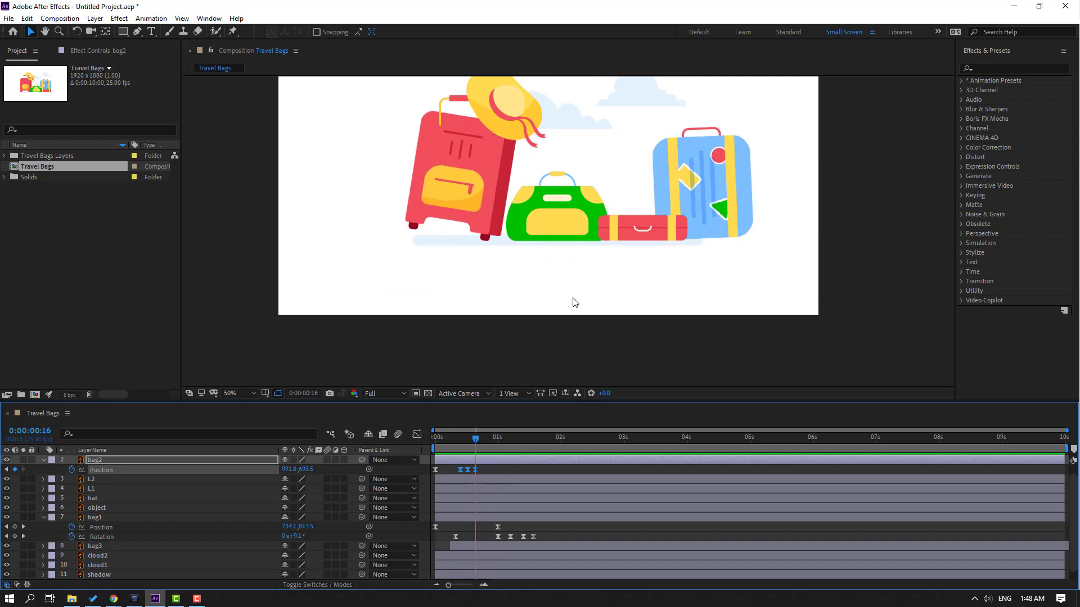
key(space)
key(space)
key(space)
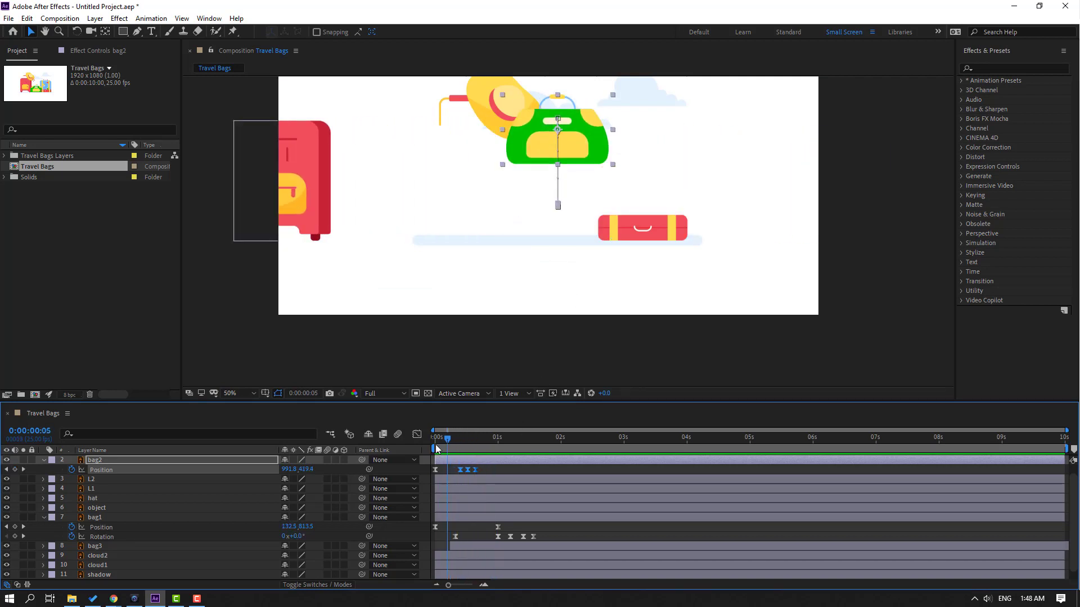
- Add bag2 rotation keyframes with a counterclockwise tilt at 0:00:00:00 and 3° at 0:00:00:10
click(98, 462)
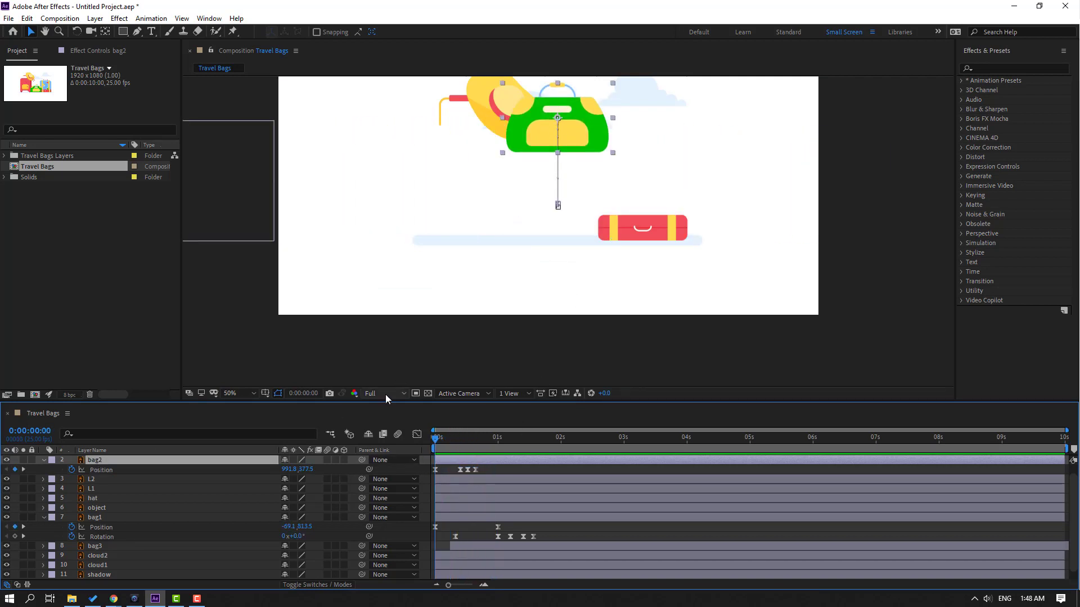
key(shift+r)
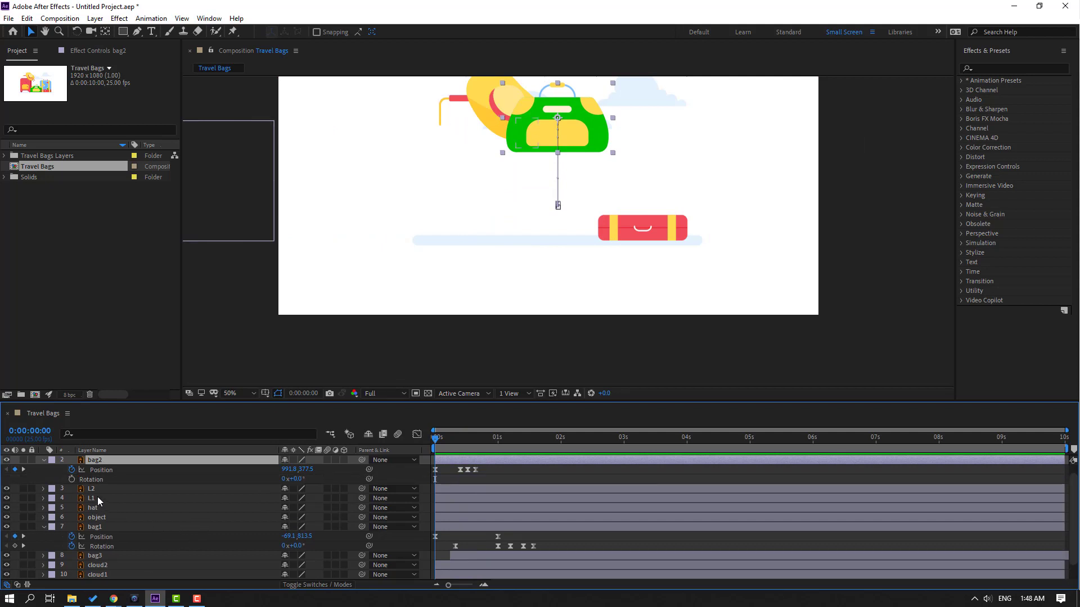
click(71, 480)
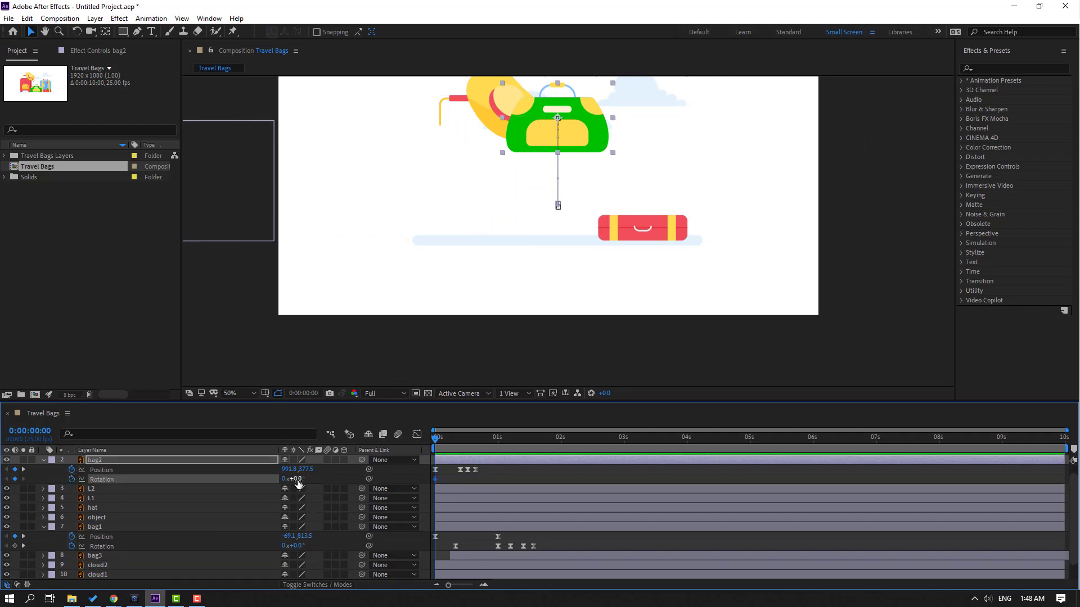
drag(296, 480, 284, 480)
drag(447, 441, 460, 441)
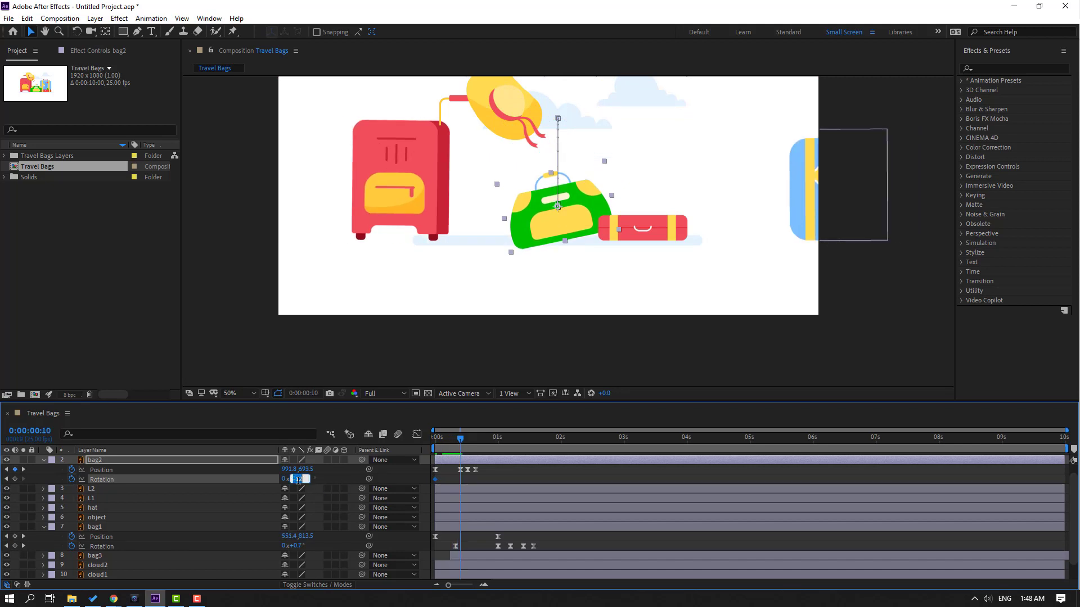
text(3)
key(Return)
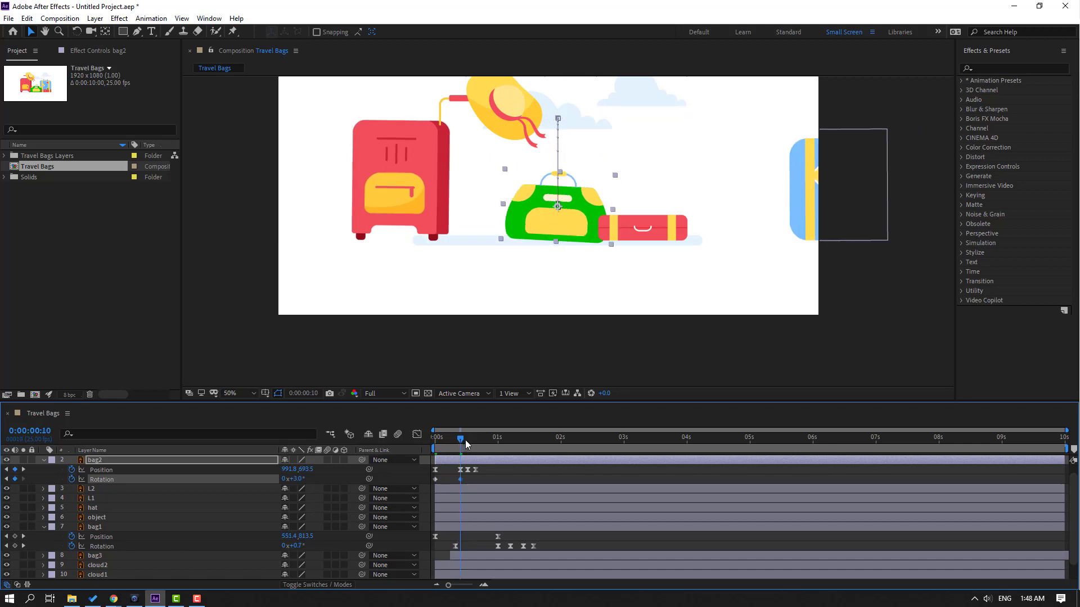
- Add a bag2 rotation keyframe of -1° at 0:00:00:13
drag(466, 445, 472, 444)
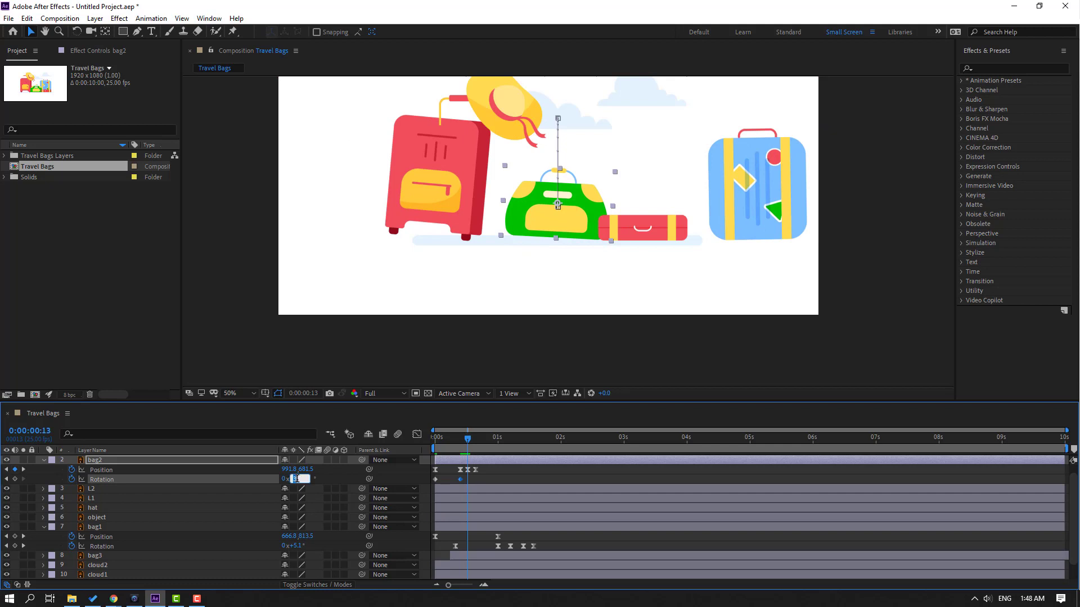
click(296, 479)
text(-1)
key(Return)
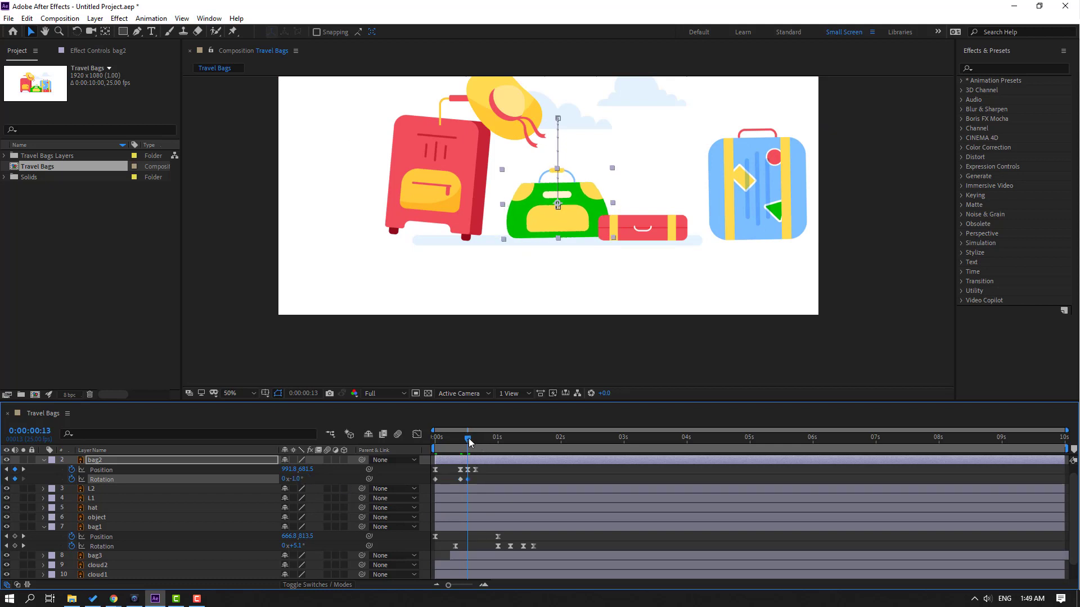
- Add a bag2 rotation keyframe of 0° at 0:00:00:16
drag(470, 443, 476, 439)
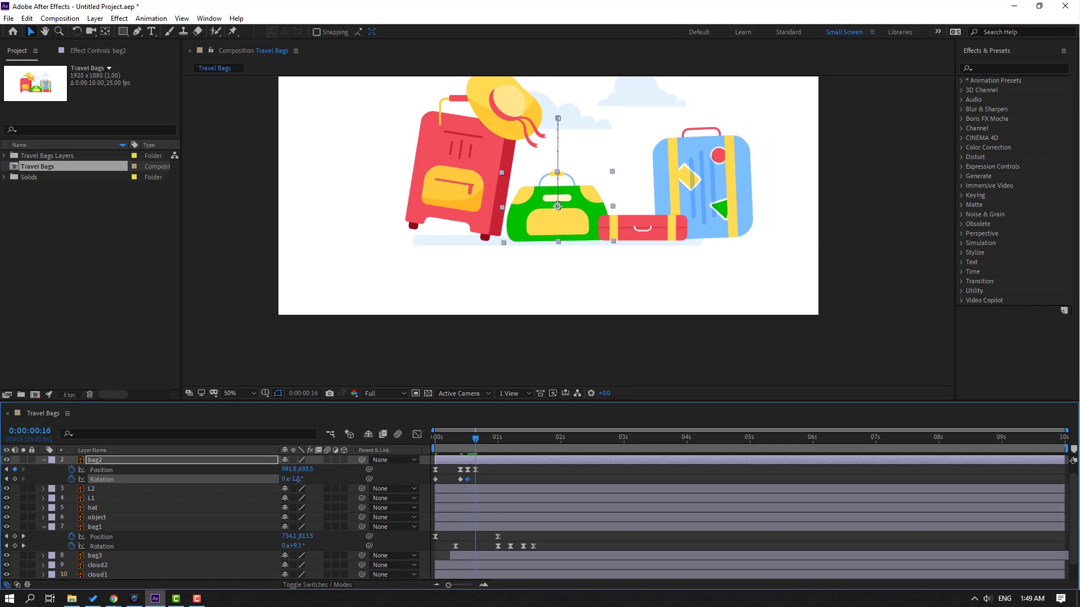
click(296, 478)
text(0)
key(Return)
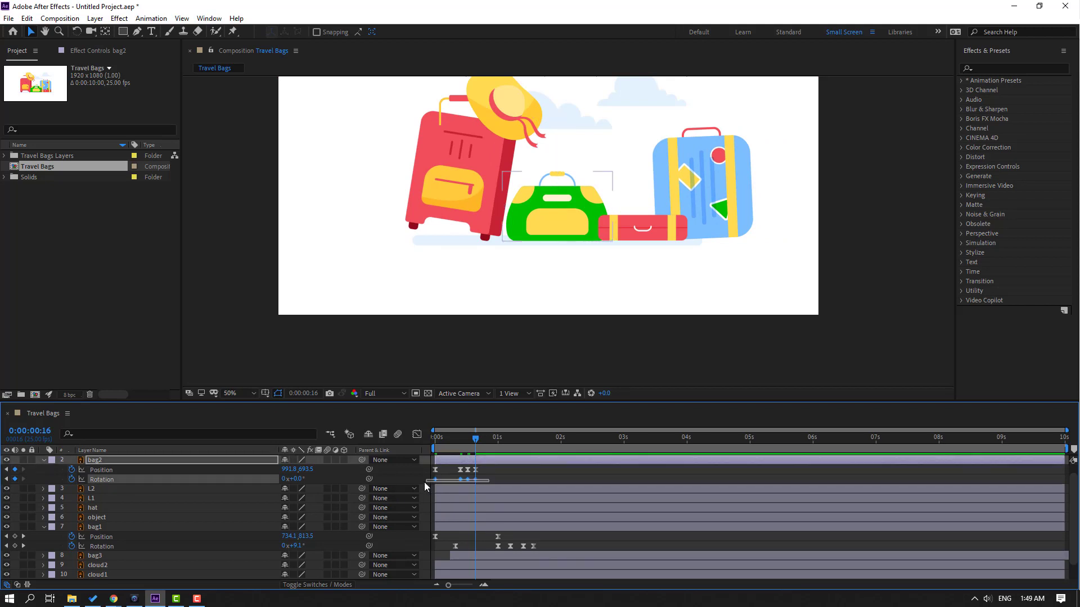
- Apply Easy Ease to all of bag2's rotation keyframes and preview the motion
right_click(436, 479)
mouse_move(484, 472)
click(611, 509)
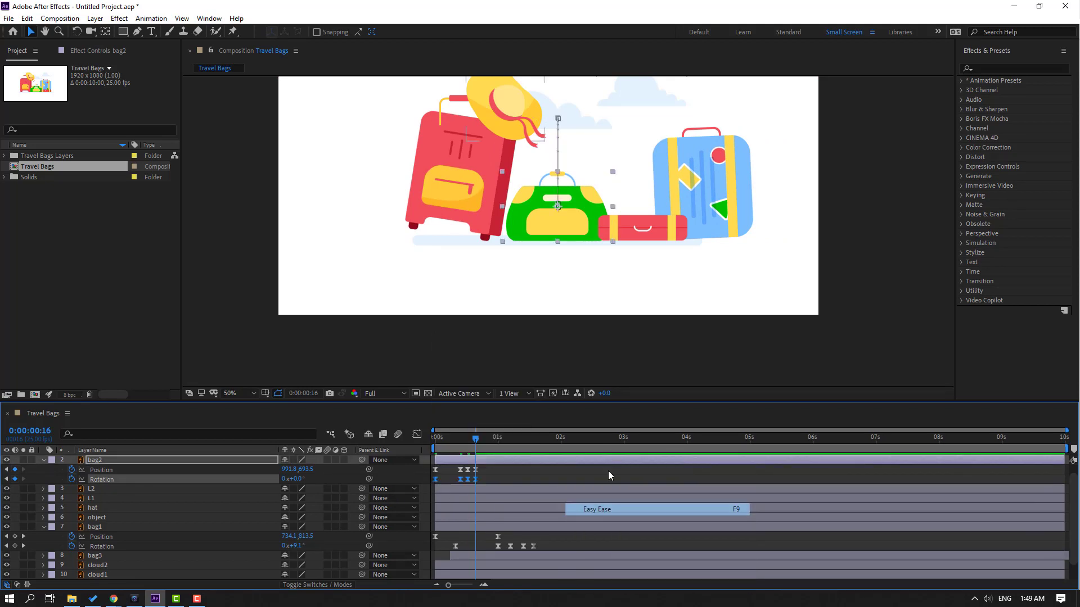
key(space)
key(space)
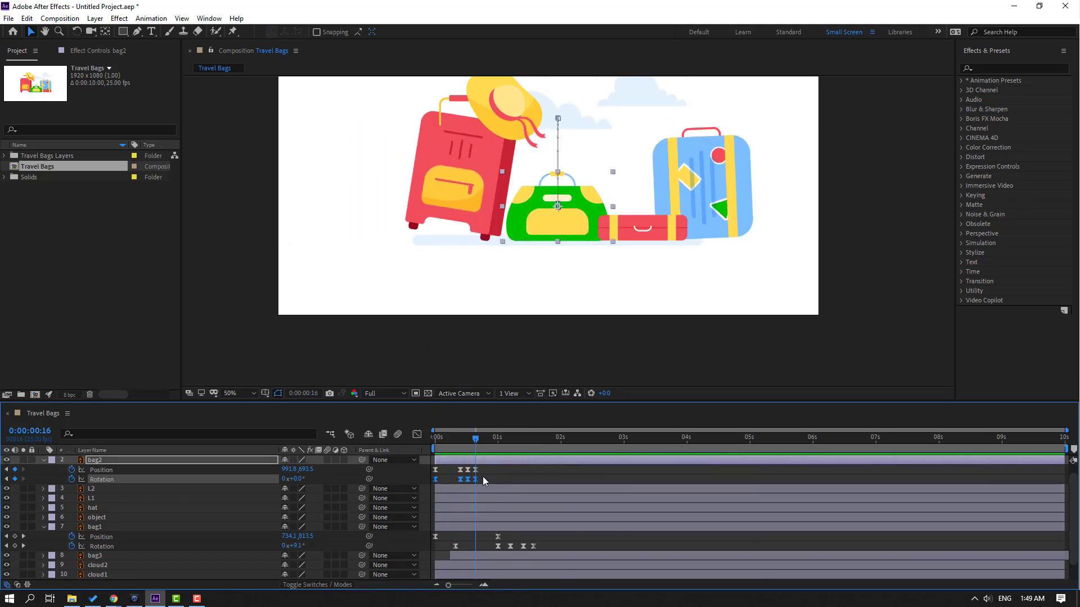
- Shift all of bag2's position and rotation keyframes five frames later, so the last ones sit at 0:00:00:21
drag(436, 480, 448, 480)
click(457, 455)
key(Home)
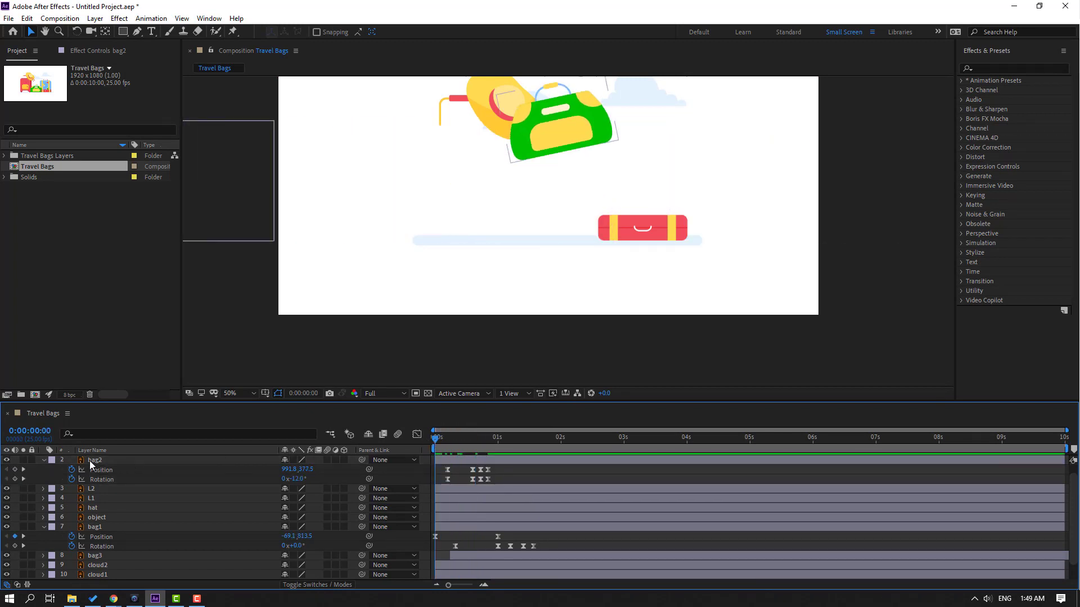
- Add bag2 scale keyframes of 0% at 0:00:00:00 and 100% in line with its first position keyframe
click(91, 460)
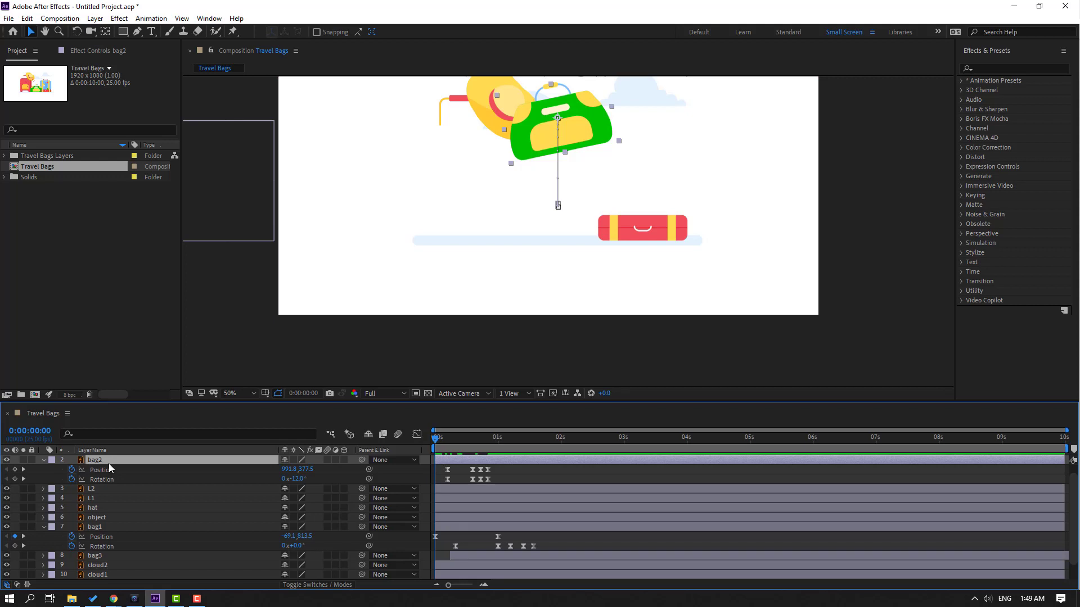
key(shift+s)
click(71, 479)
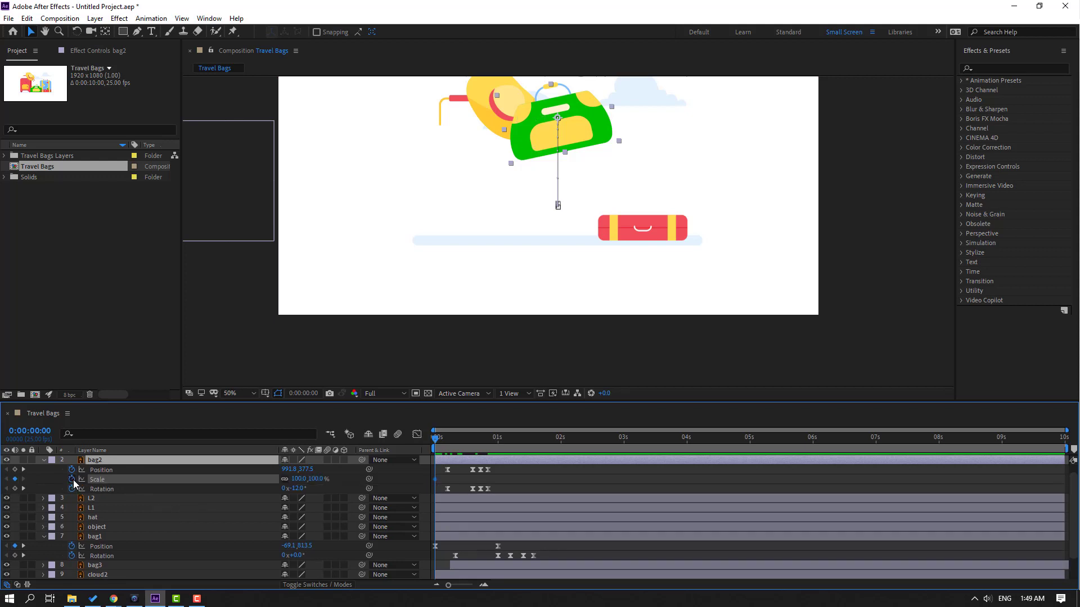
drag(436, 479, 447, 479)
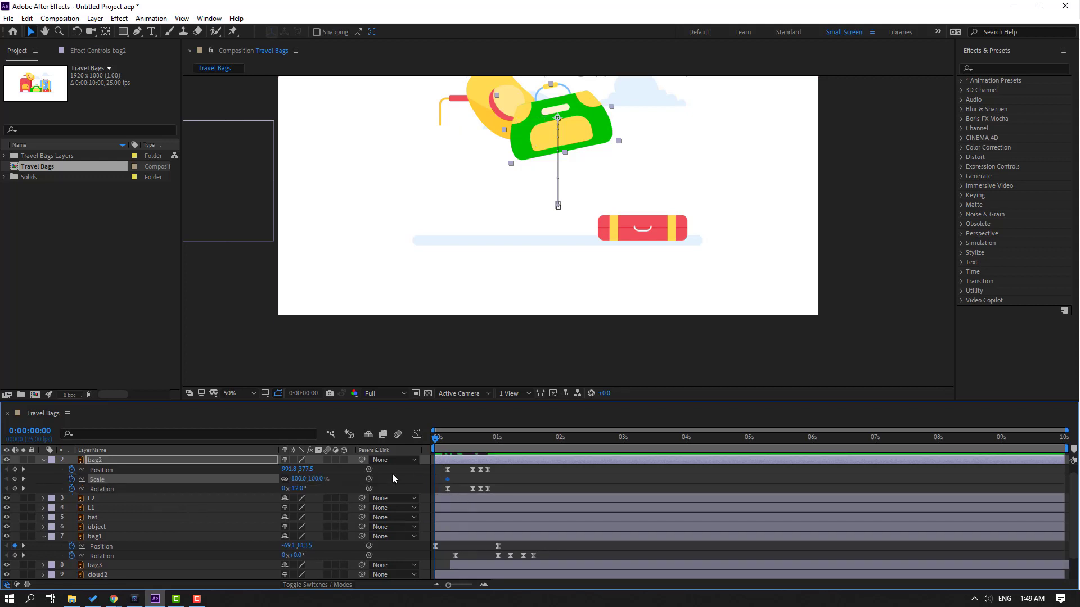
text(0)
key(Return)
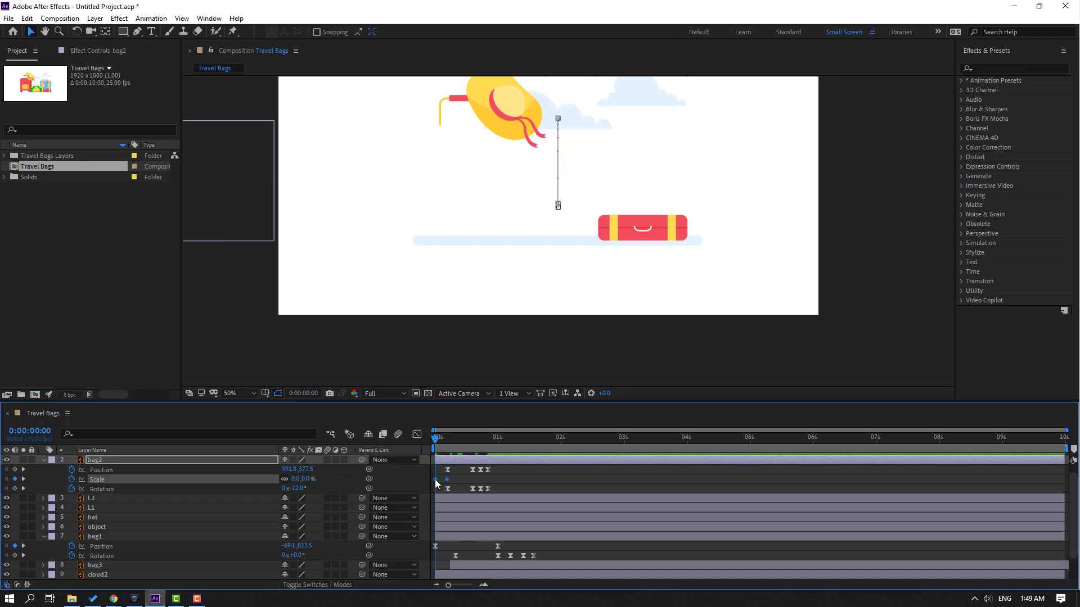
- Apply Easy Ease to bag2's two scale keyframes and preview the composition at reduced magnification
right_click(436, 483)
mouse_move(506, 470)
click(599, 508)
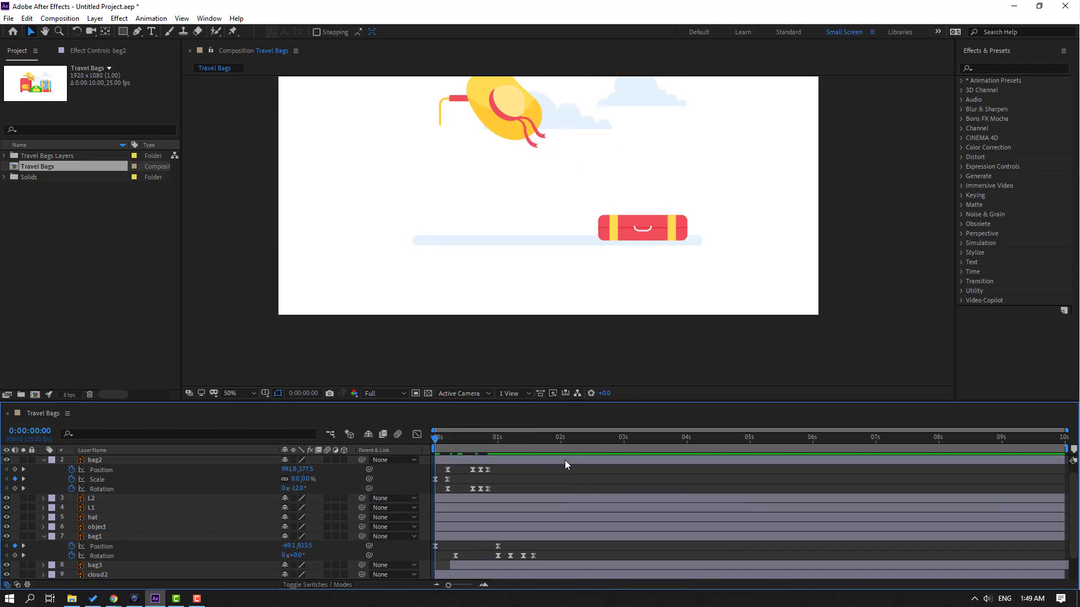
key(space)
key(comma)
key(comma)
key(comma)
key(comma)
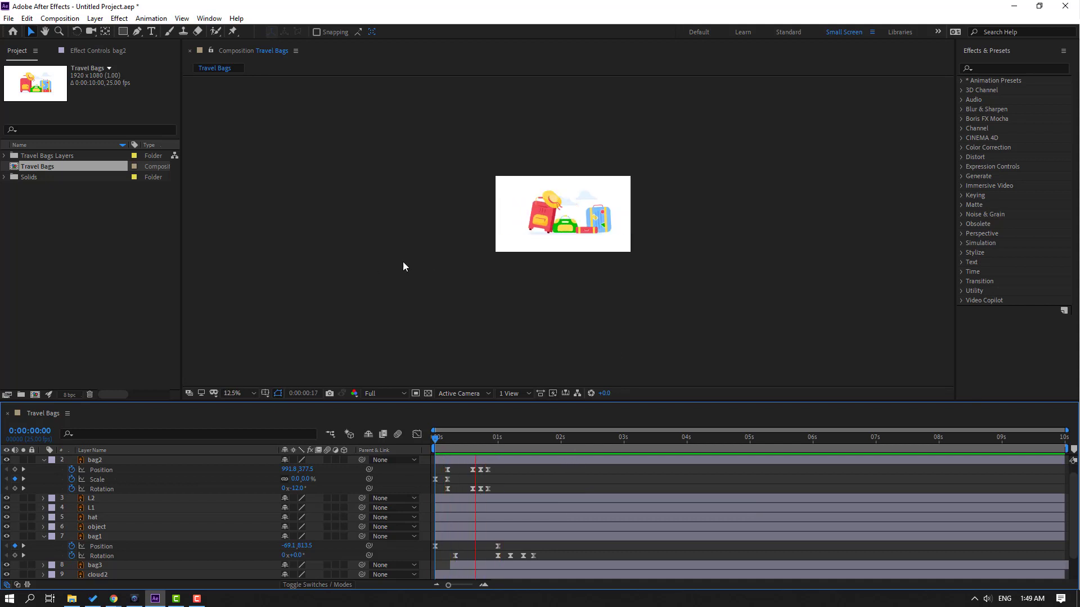
key(space)
- Set the composition view to Fit up to 100% and preview the bag animation
key(period)
key(period)
click(248, 394)
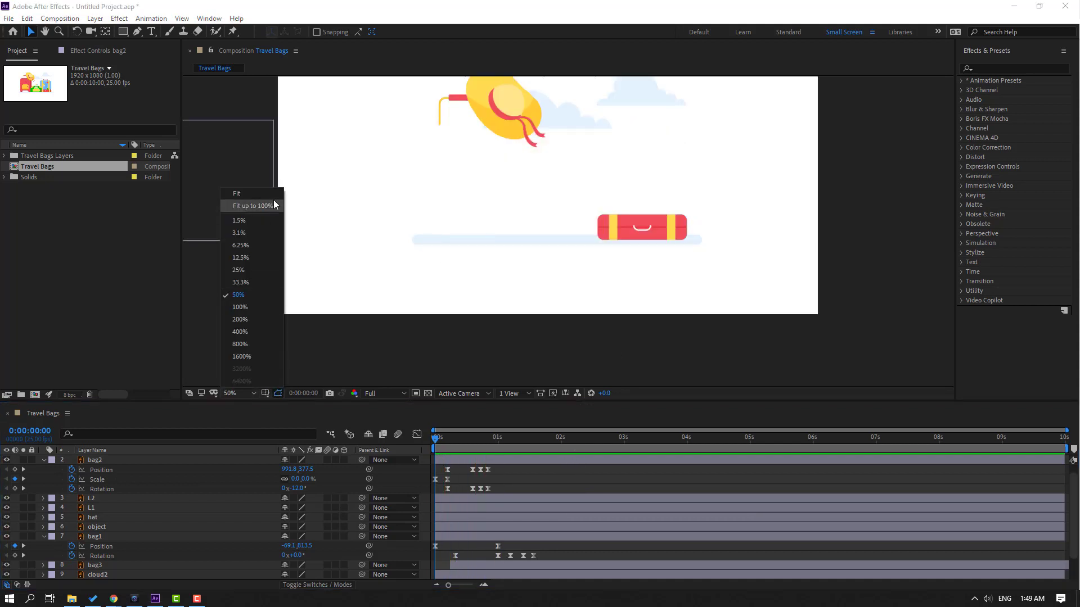
click(253, 206)
key(space)
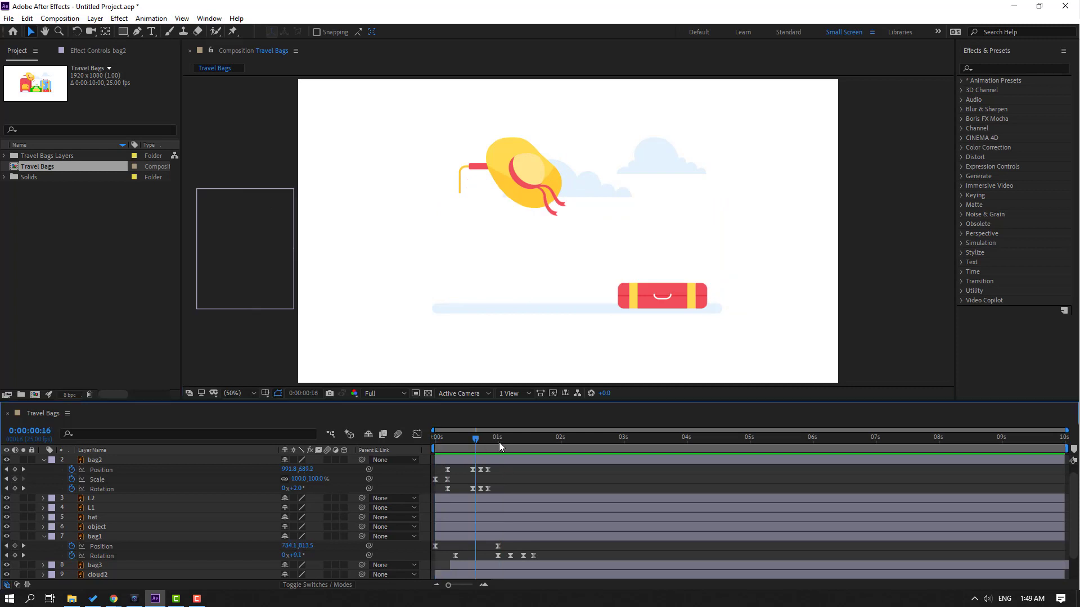
key(space)
- Copy bag2's position, scale and rotation keyframes onto the bag4 layer at 0:00:00:00 and show bag4's position
drag(514, 466, 438, 501)
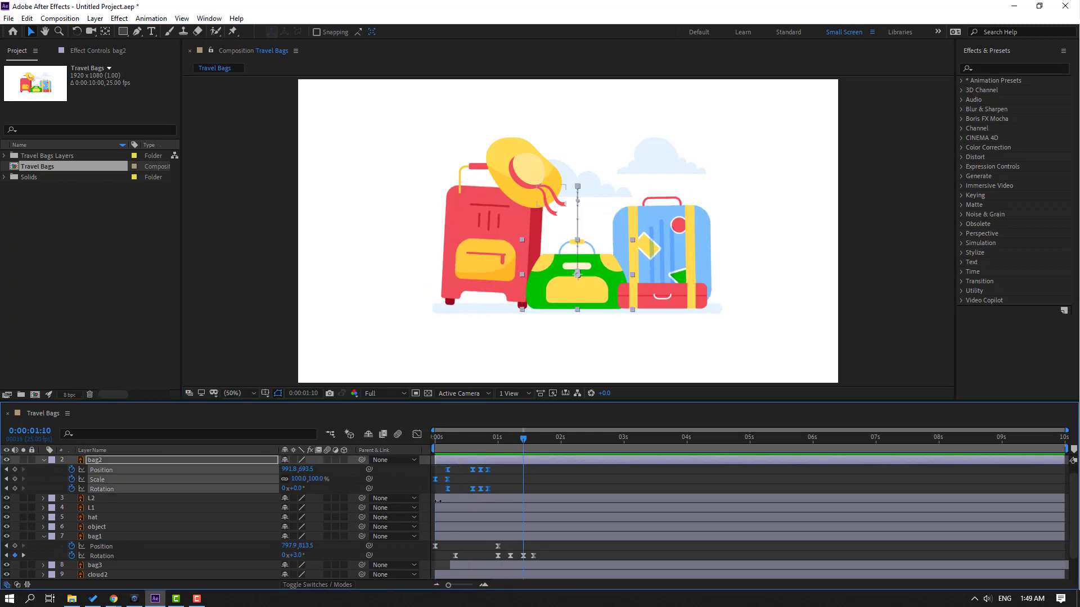
click(44, 460)
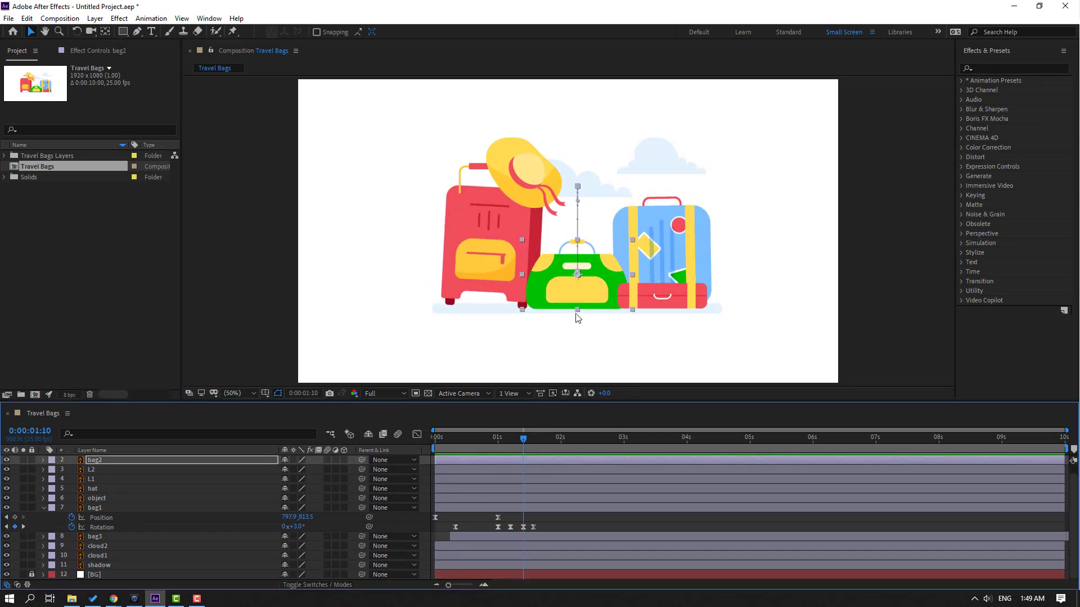
click(666, 296)
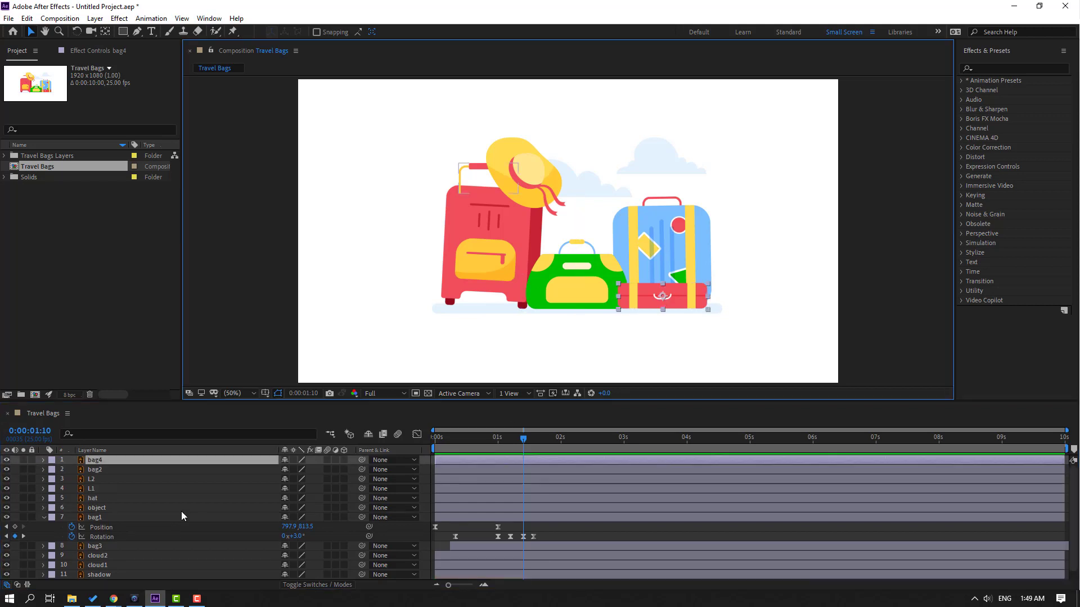
drag(506, 434, 412, 448)
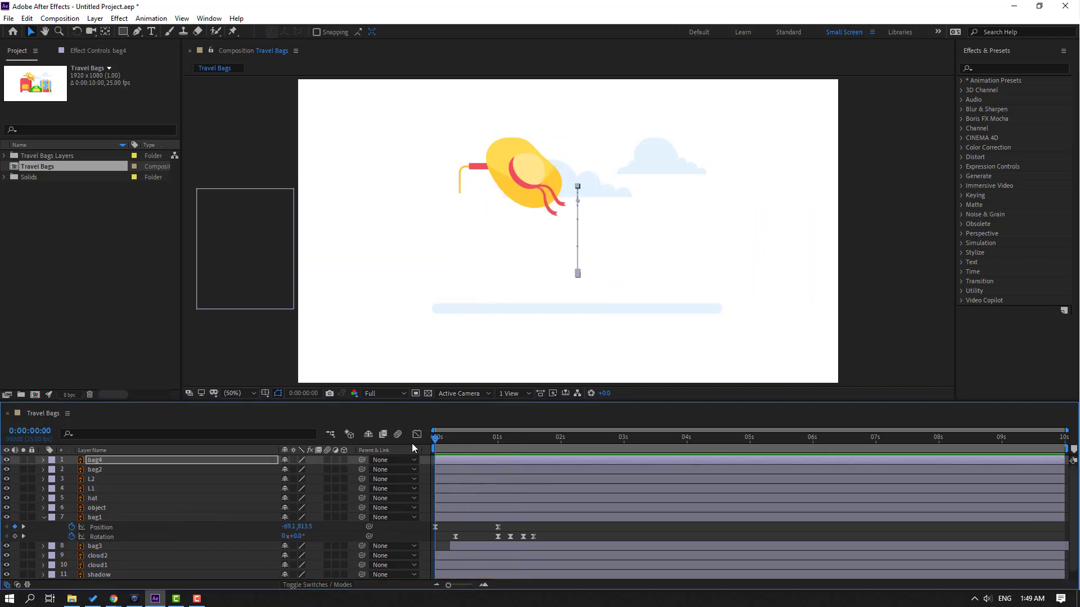
key(p)
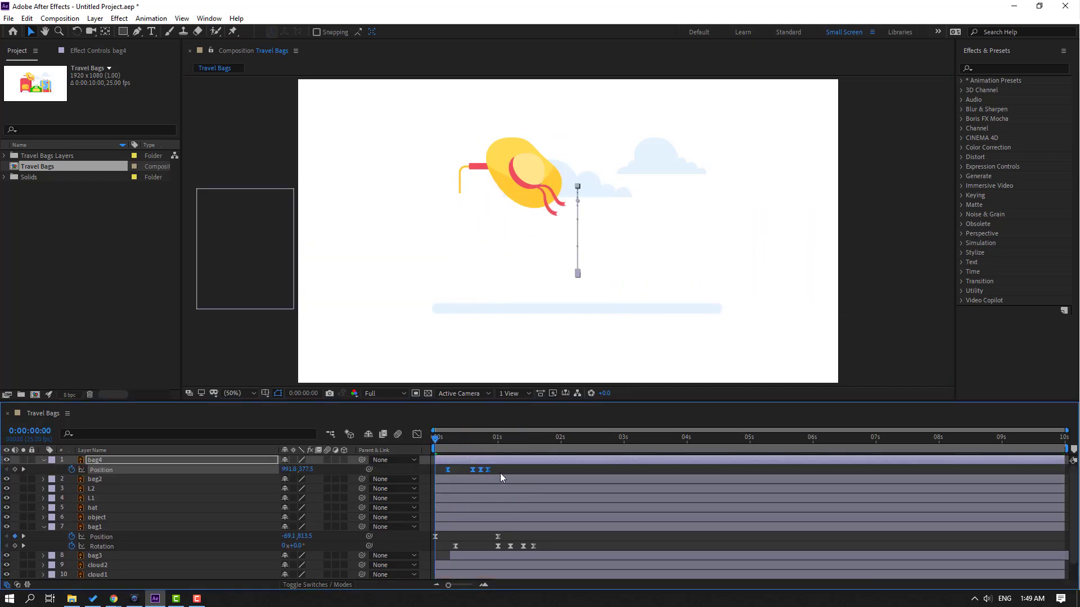
- Offset all of bag4's position keyframes together so it rests at 1158.8, 773.5 at 0:00:00:21, and preview
drag(504, 471, 425, 476)
drag(440, 440, 488, 436)
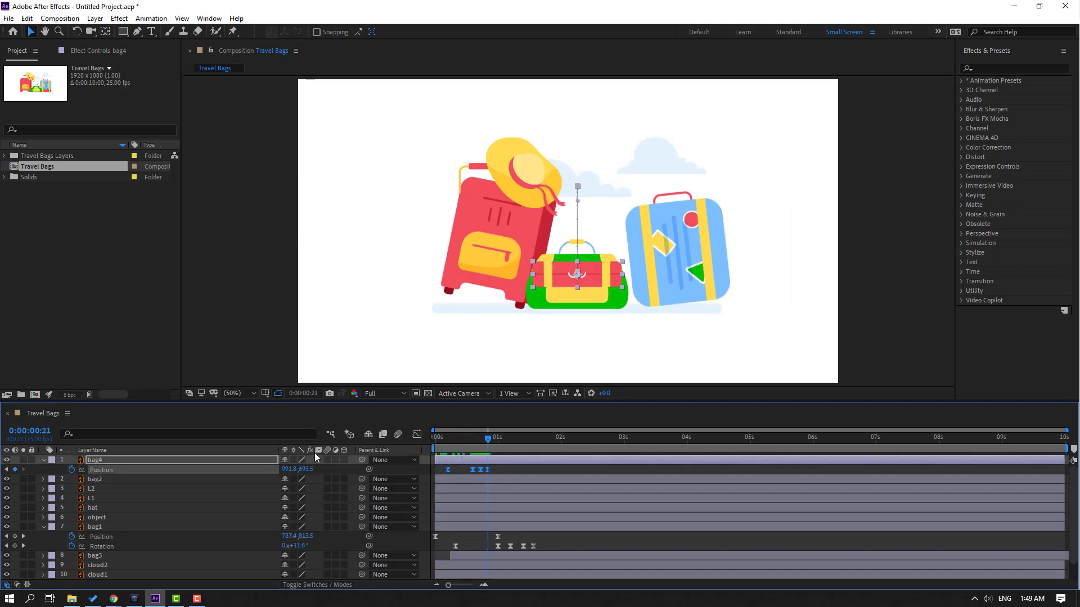
drag(288, 470, 387, 471)
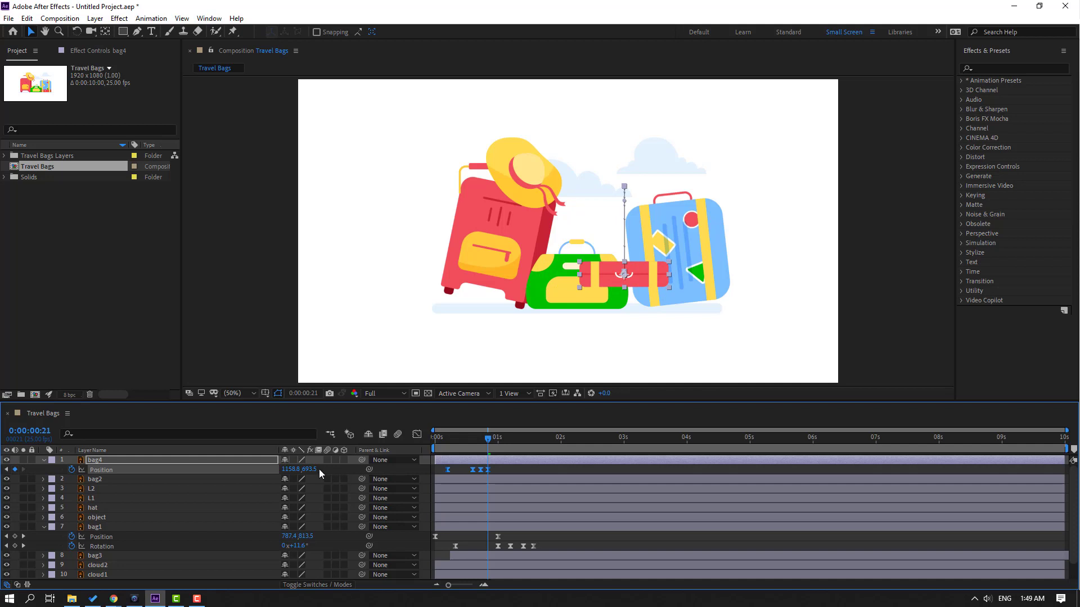
drag(320, 474, 358, 466)
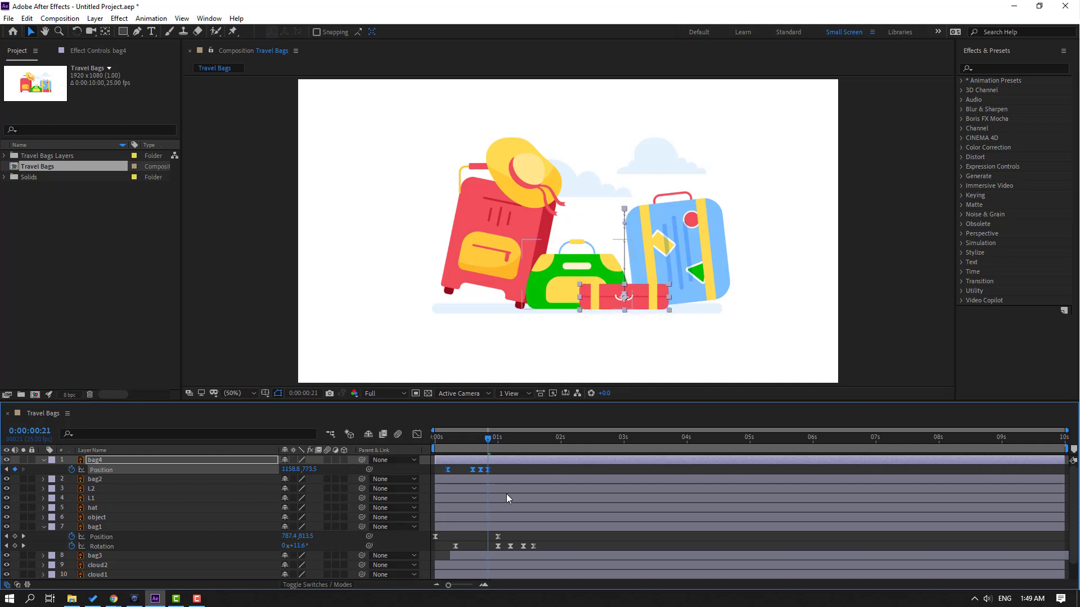
click(510, 471)
key(space)
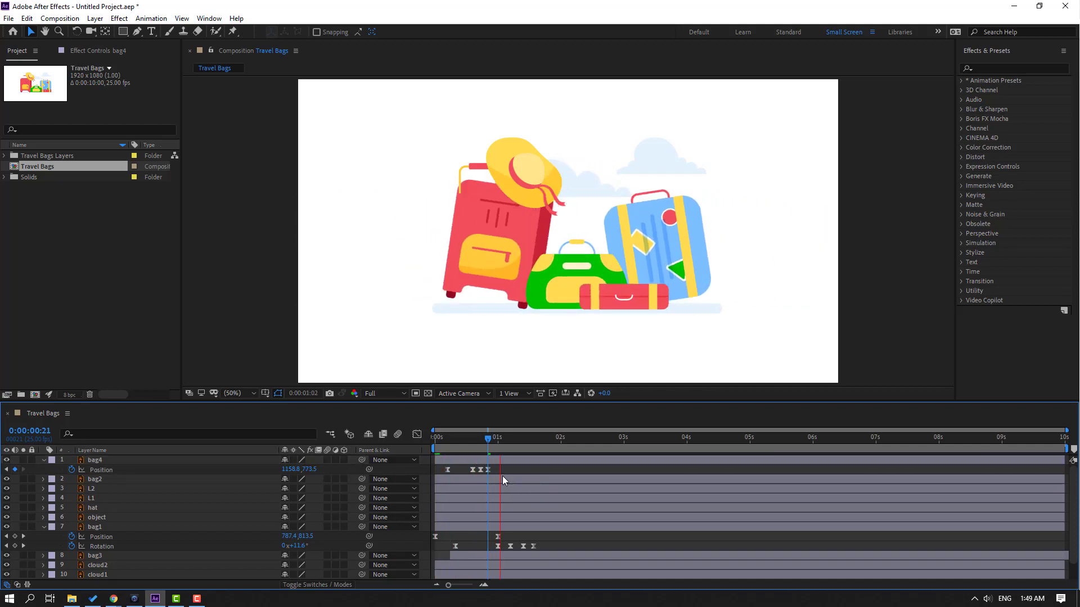
key(space)
- Stagger the layers so bag2 starts about 3 frames in and bag4 about 10 frames in, previewing the timing
click(438, 462)
mouse_move(465, 465)
mouse_down()
mouse_move(494, 465)
mouse_move(458, 480)
mouse_up()
click(95, 482)
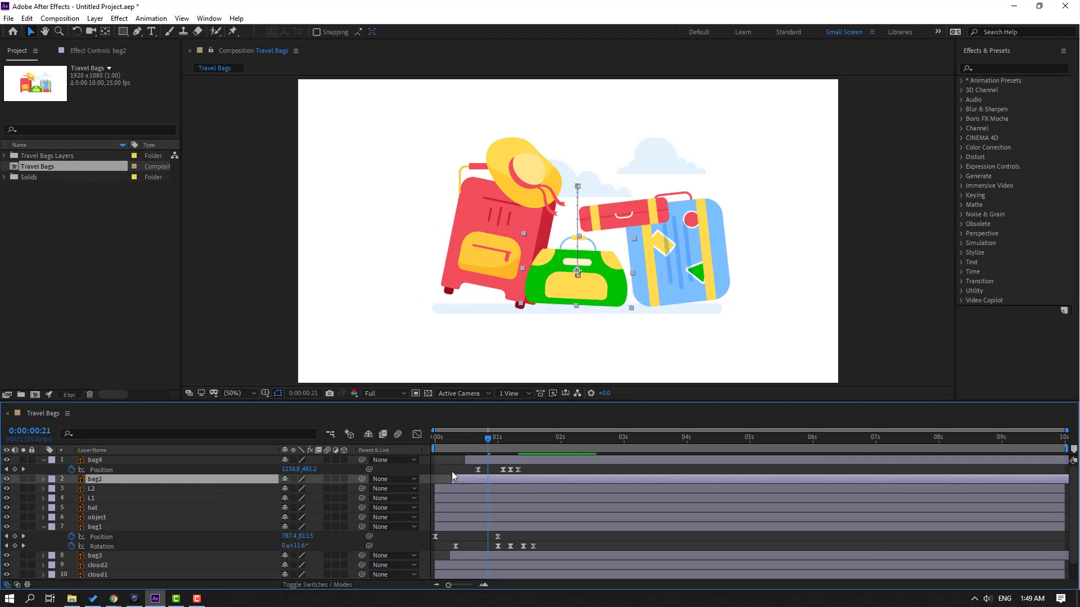
key(space)
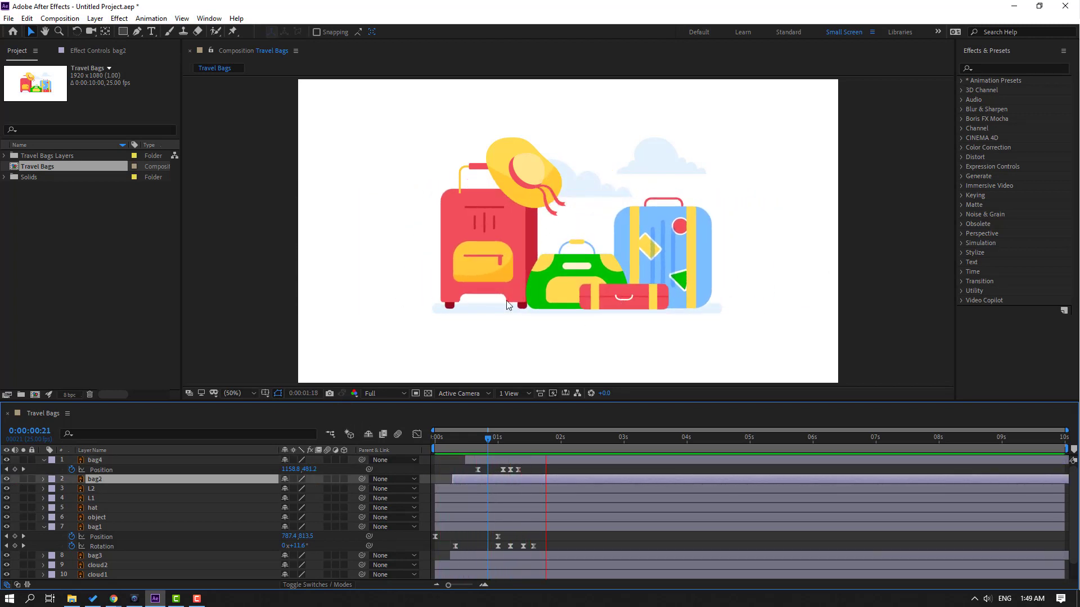
scroll(450, 305, down, 2)
key(space)
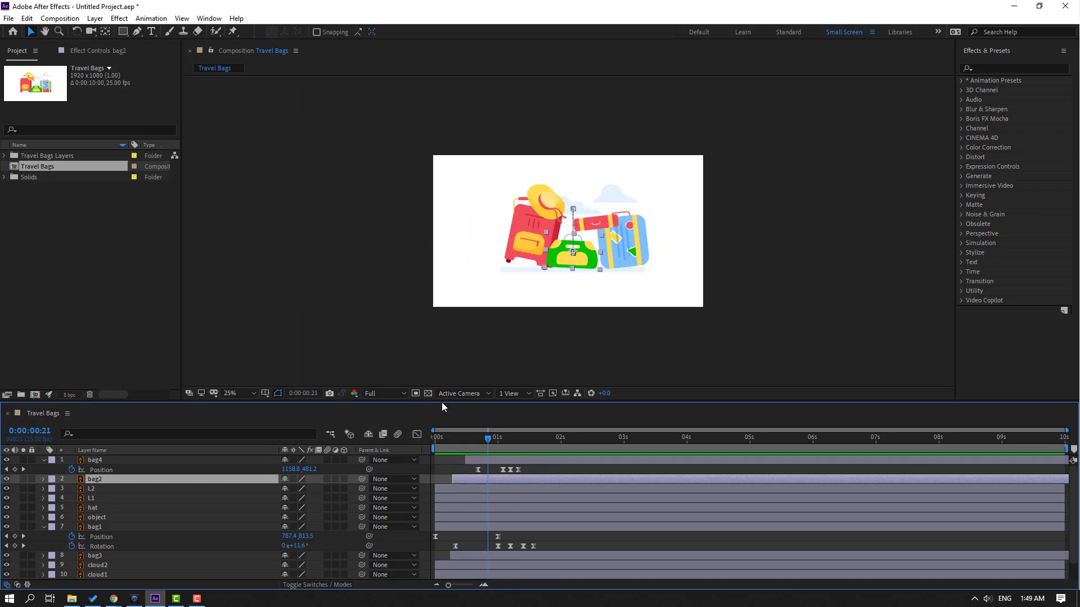
mouse_move(461, 479)
mouse_down()
mouse_move(451, 480)
mouse_move(467, 462)
mouse_up()
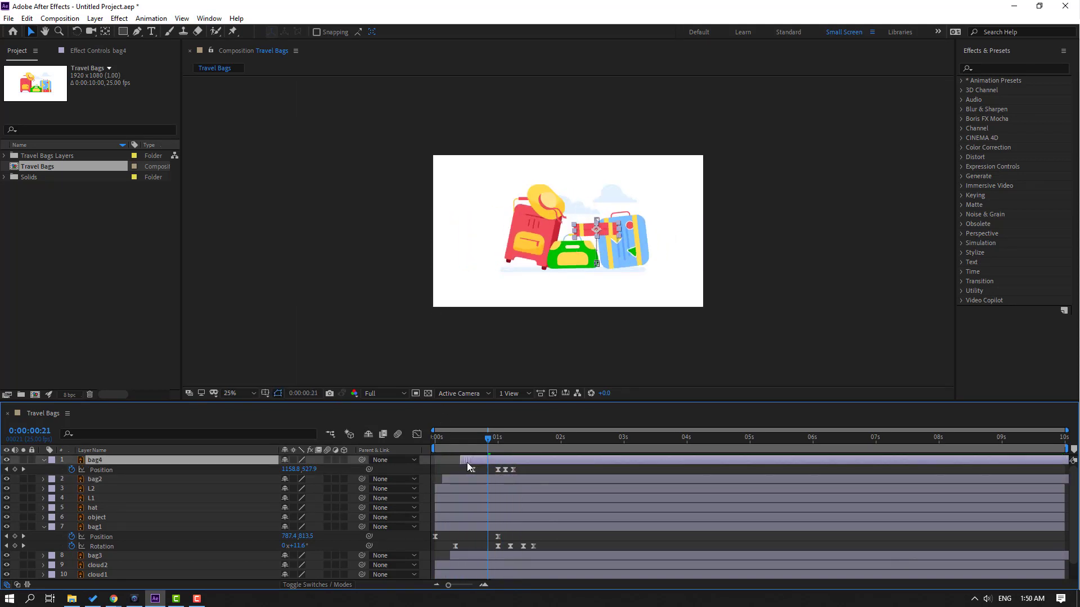
key(space)
- Parent the L1 and L2 ribbon layers to the object layer
click(85, 508)
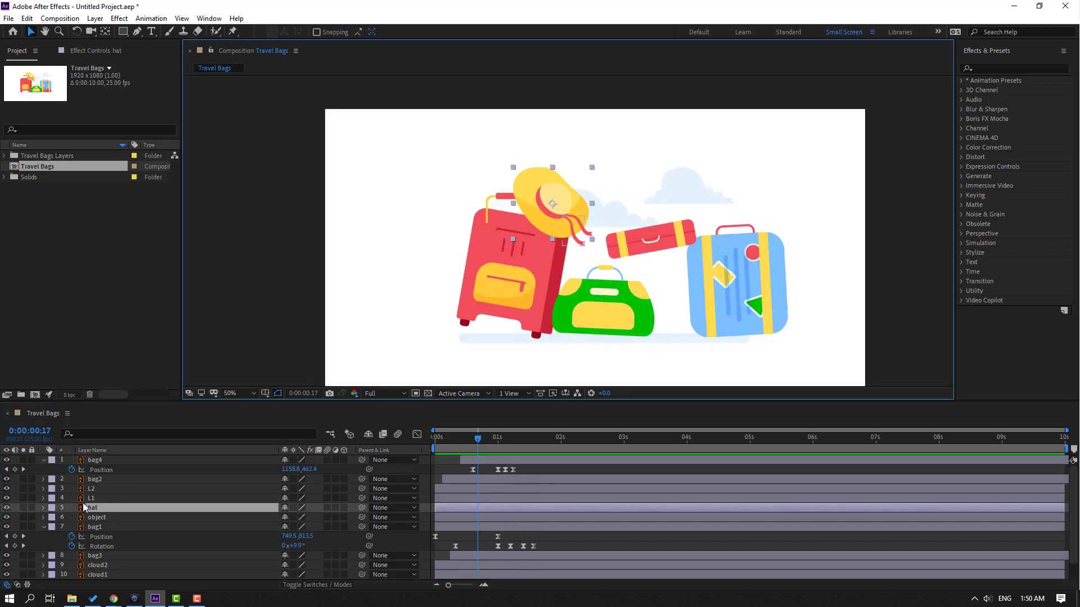
click(100, 498)
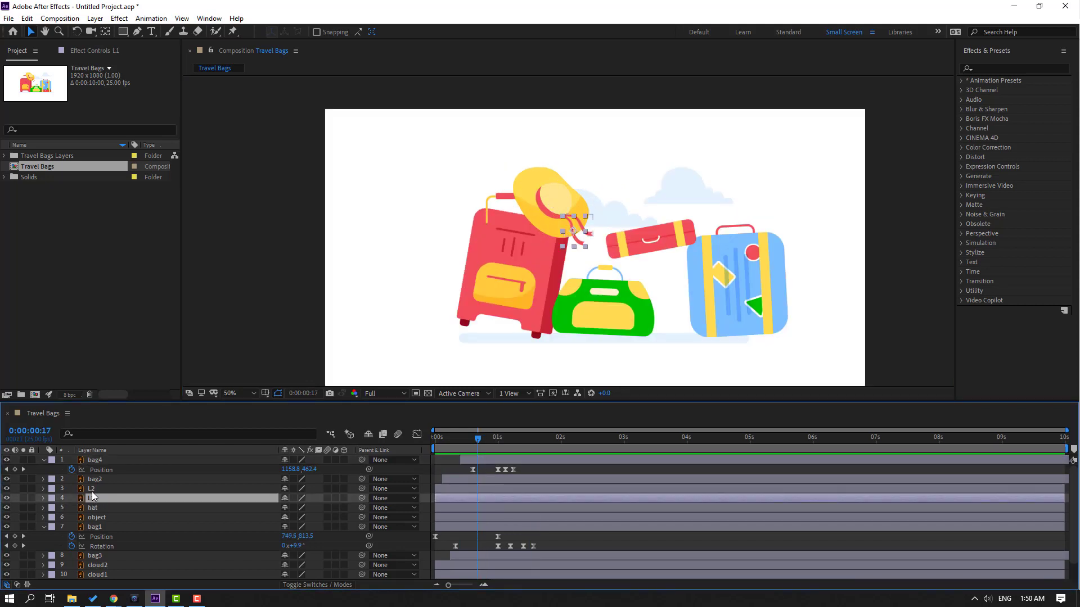
ctrl+click(93, 493)
drag(361, 489, 145, 518)
- Add a hat position keyframe at 0:00:00:06 with the hat raised above the frame at 806.6, -154.6
click(146, 511)
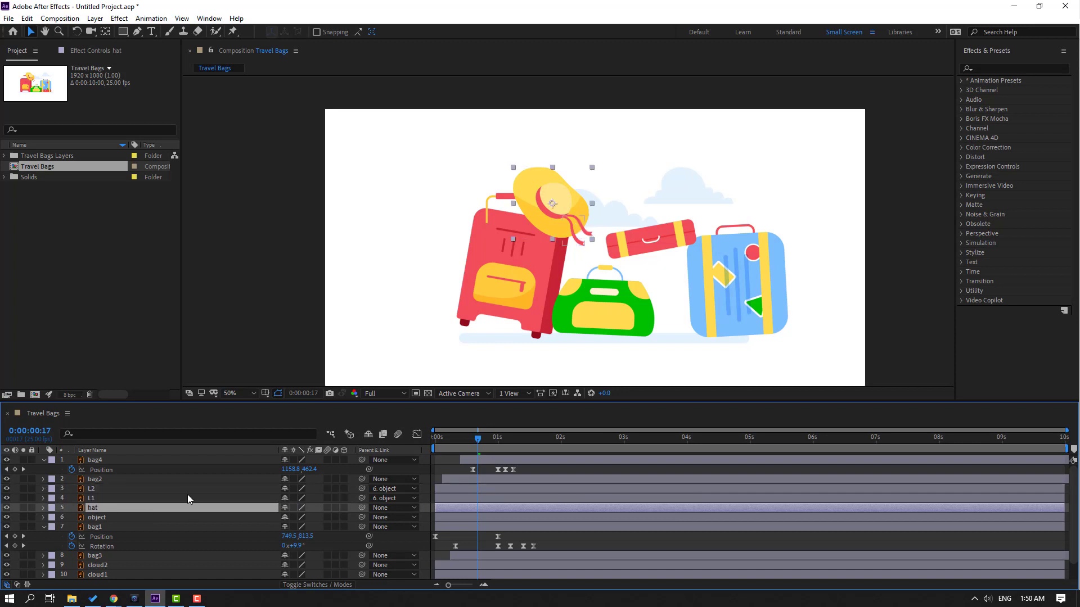
key(p)
drag(465, 434, 451, 447)
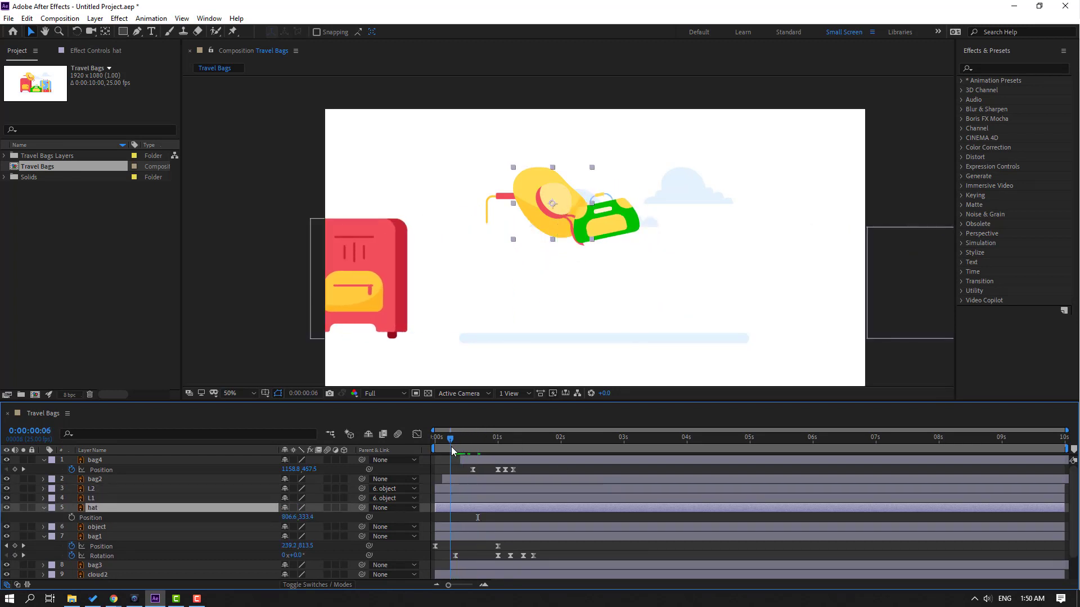
click(71, 517)
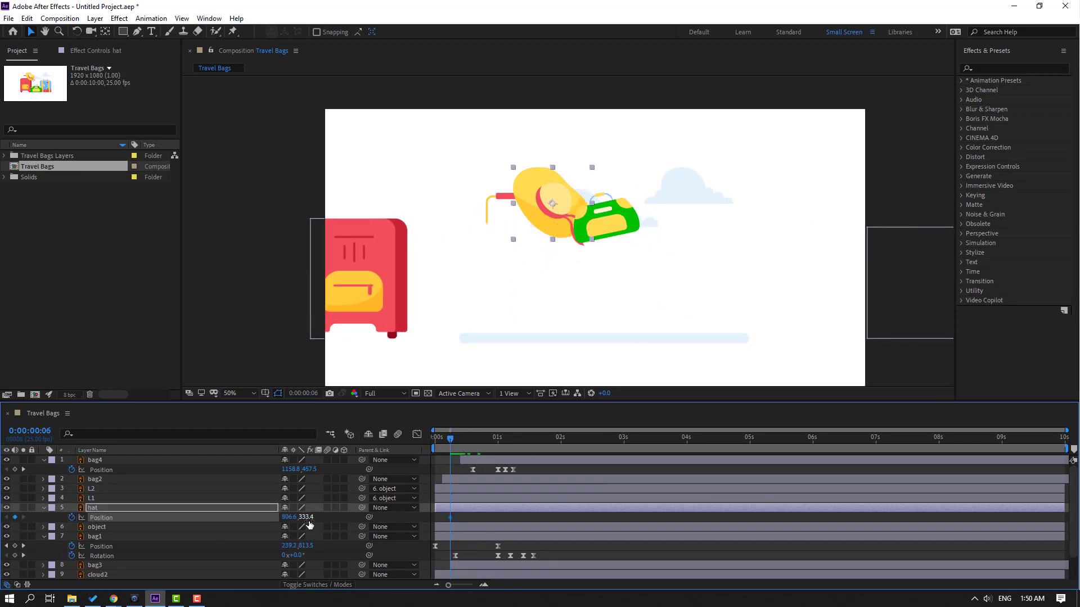
drag(309, 524, 30, 539)
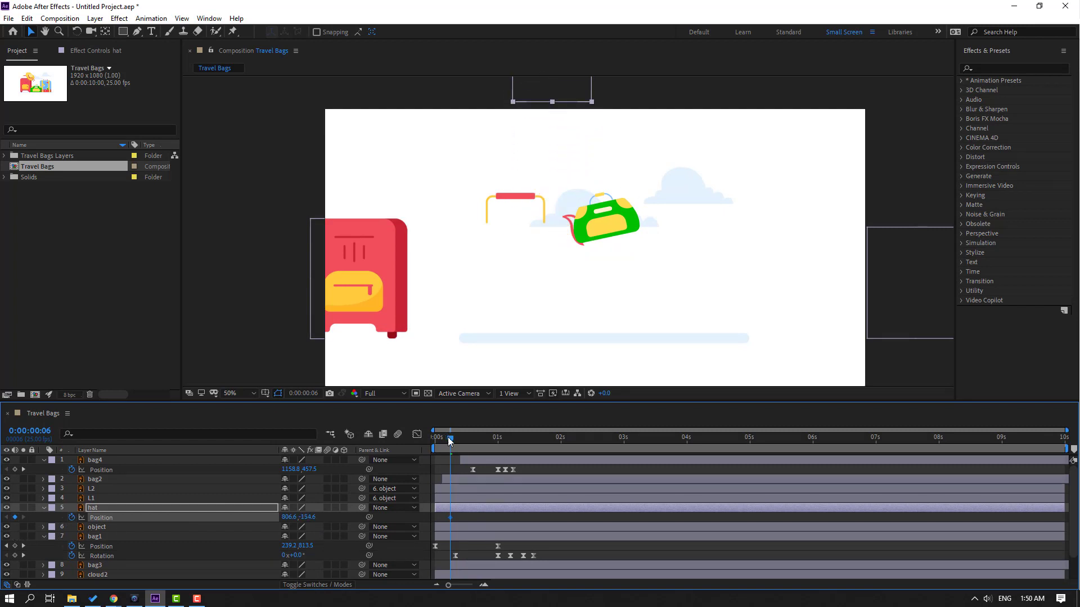
- Move the hat's raised keyframe to about 0:00:01:03 and add a landing position of 806.6, 392.4 at 0:00:01:10
drag(450, 441, 519, 449)
drag(450, 518, 505, 518)
drag(308, 517, 635, 489)
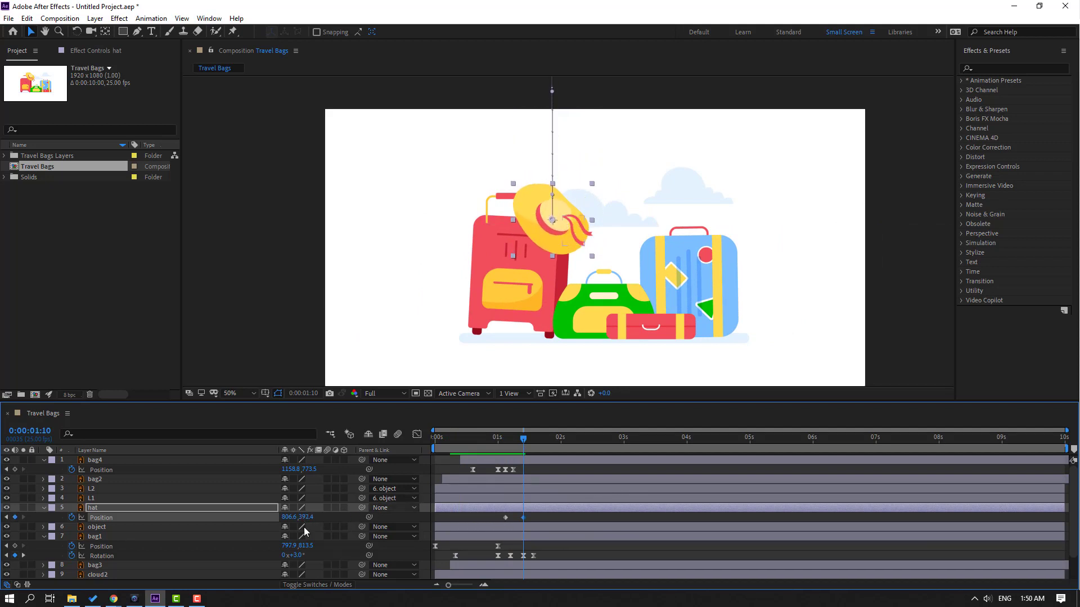
- Move the L1 and L2 ribbons together so they attach to the end of the lowered hat's red band
click(113, 500)
shift+click(102, 489)
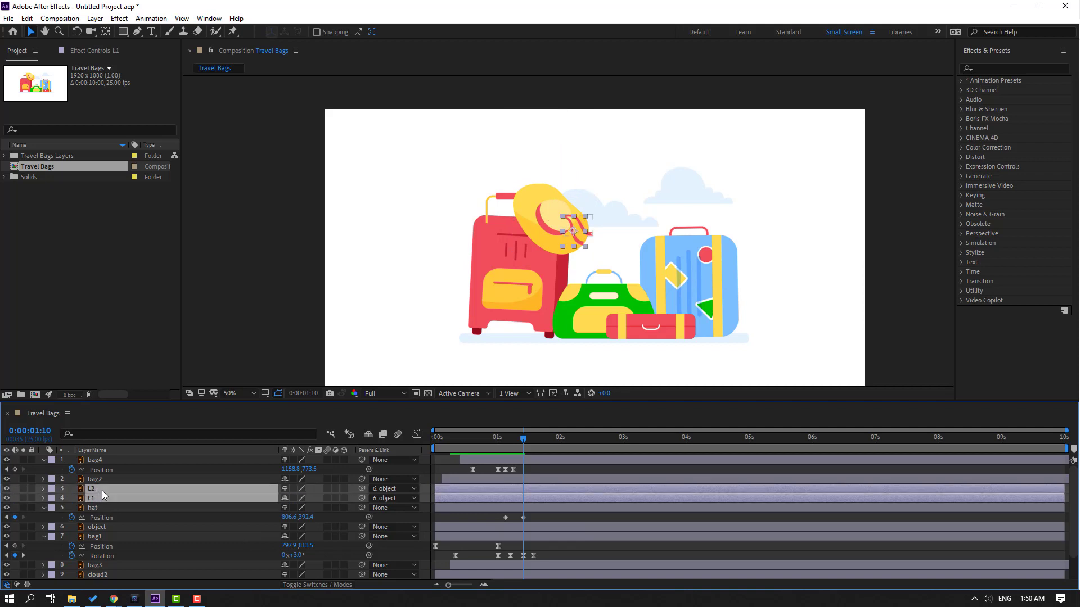
scroll(571, 217, up, 3)
drag(589, 235, 601, 291)
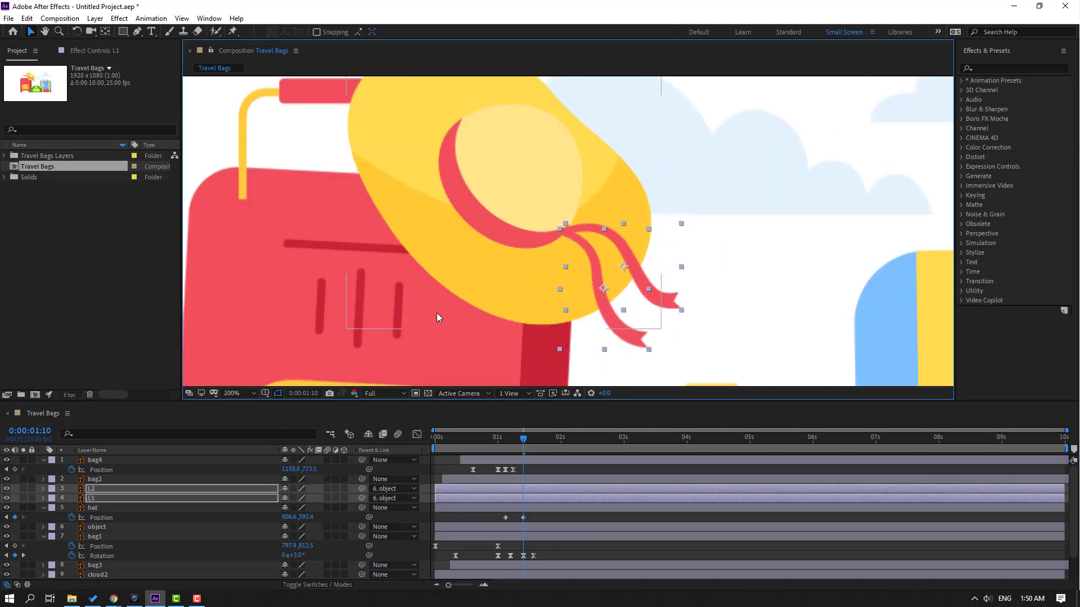
- Parent the L1 and L2 ribbon layers to the hat layer and check how they follow it in the timeline
scroll(439, 317, down, 3)
drag(361, 489, 109, 511)
drag(506, 449, 535, 451)
click(563, 519)
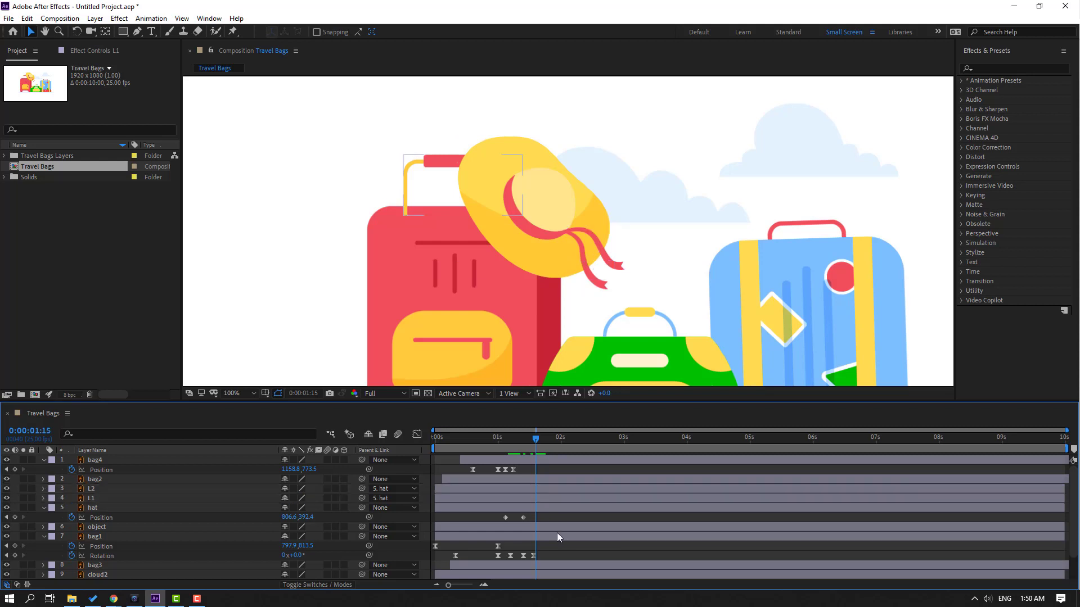
- Apply Easy Ease to the hat's two position keyframes
drag(553, 514, 500, 522)
right_click(505, 517)
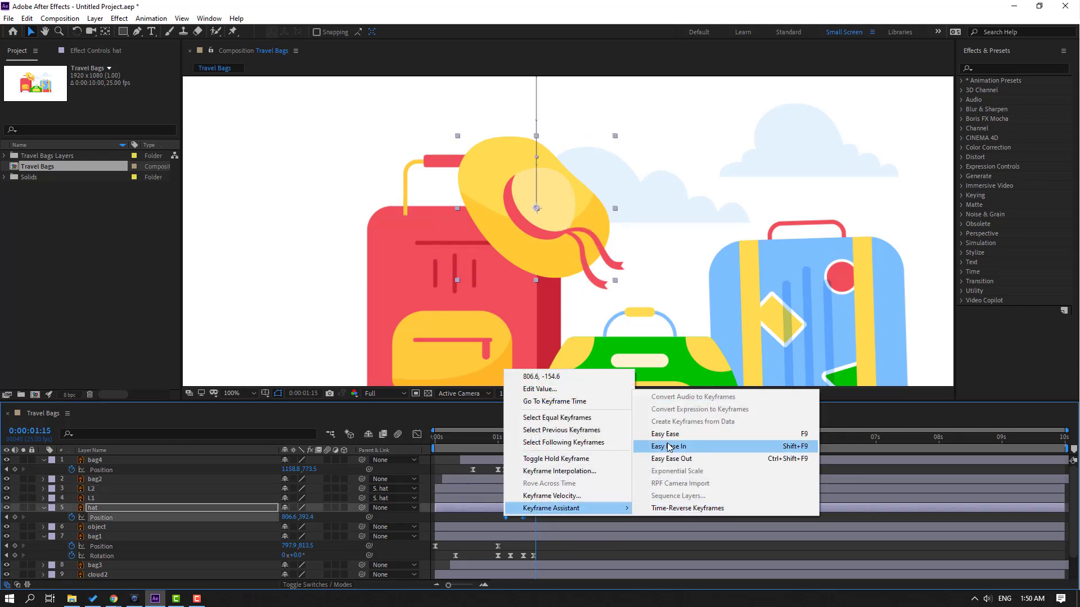
click(655, 444)
- Reshape the hat's position speed graph into a slow start with a sharp late peak, and preview the drop
click(417, 434)
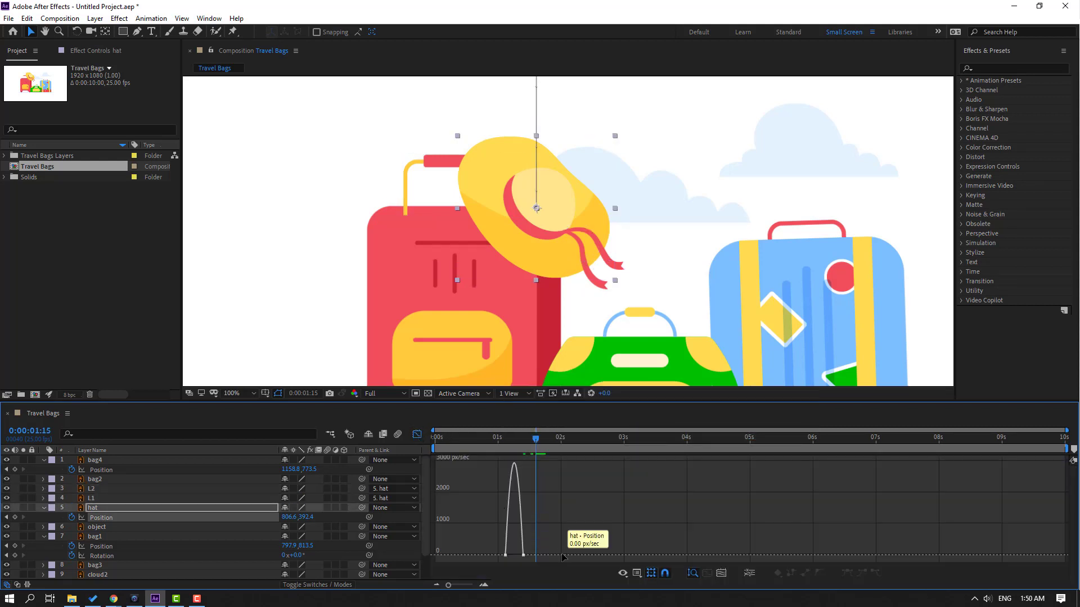
click(523, 555)
key(equal)
key(equal)
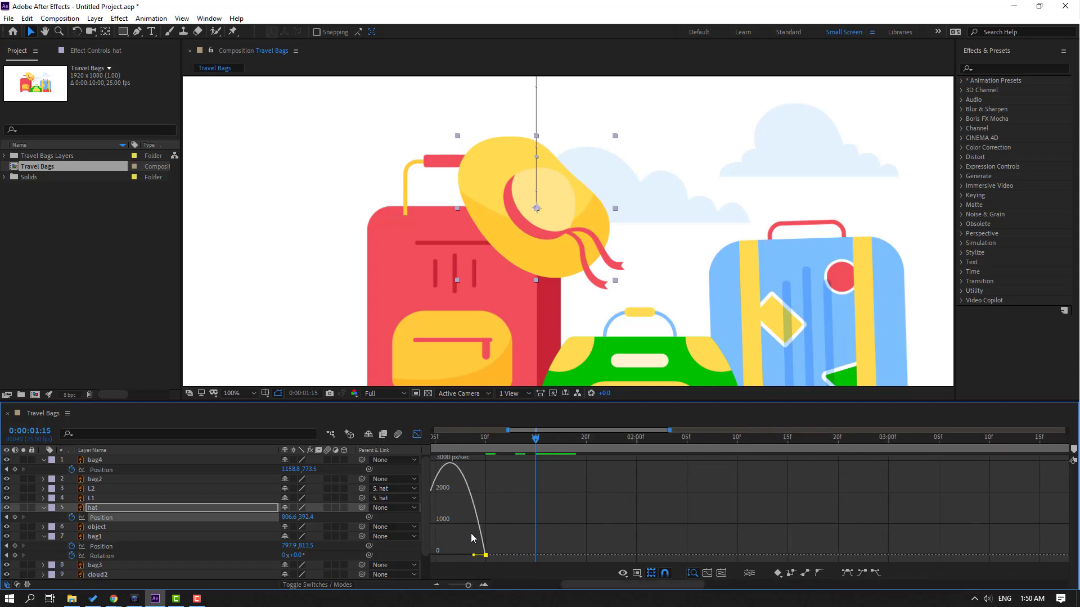
drag(500, 532, 626, 530)
drag(557, 558, 576, 556)
key(minus)
key(space)
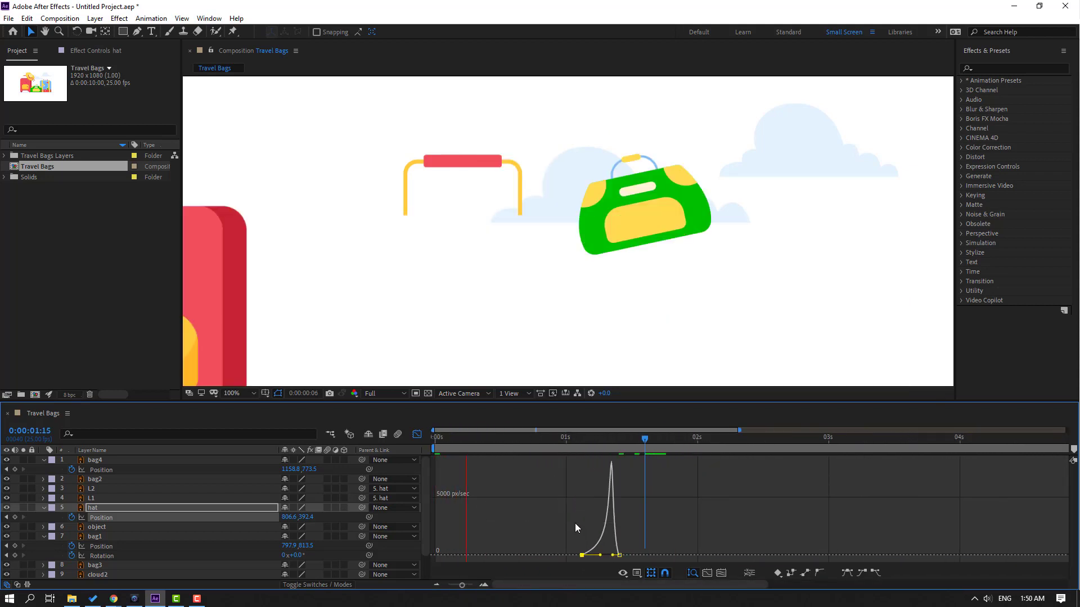
scroll(661, 326, down, 2)
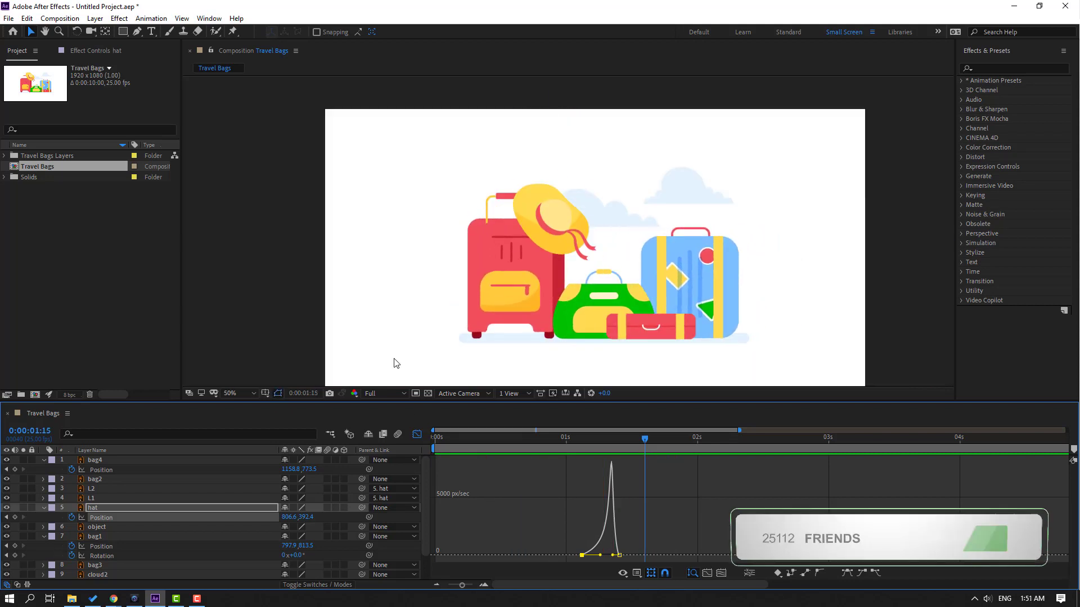
key(space)
- Move the hat's raised position keyframe to 0:00:00:21, start the work area at about 0:00:00:17, and preview
key(shift+F3)
drag(581, 517, 544, 517)
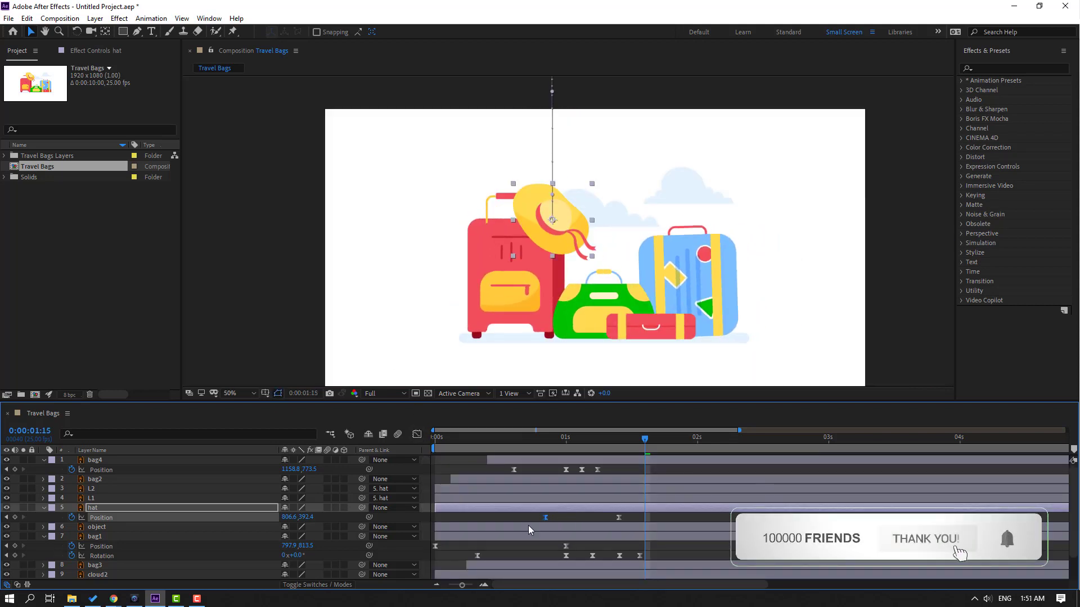
mouse_move(431, 451)
mouse_down()
mouse_move(530, 452)
mouse_move(521, 452)
mouse_up()
key(space)
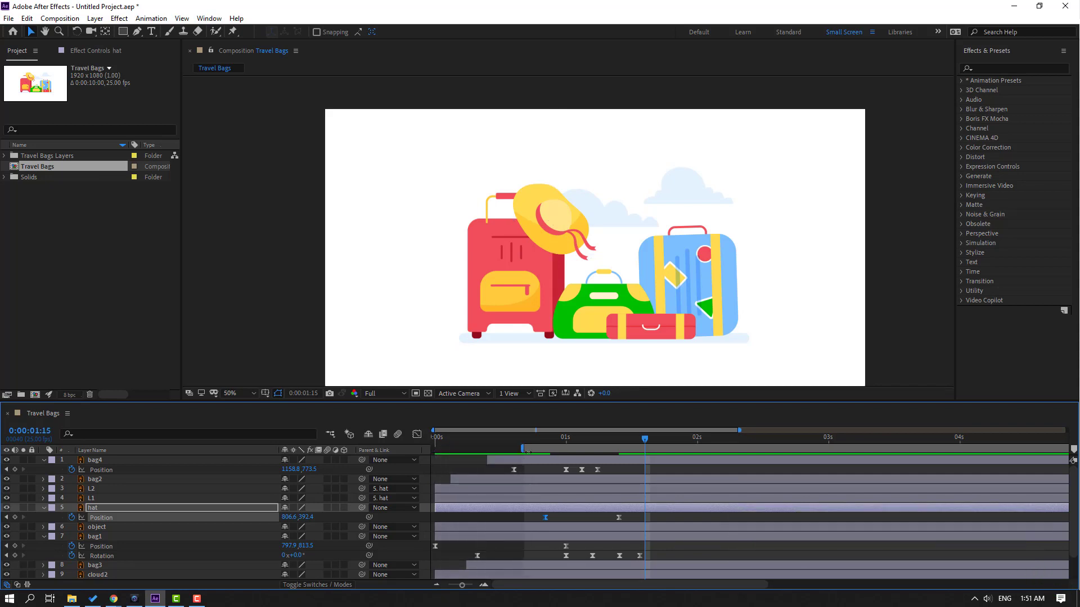
key(space)
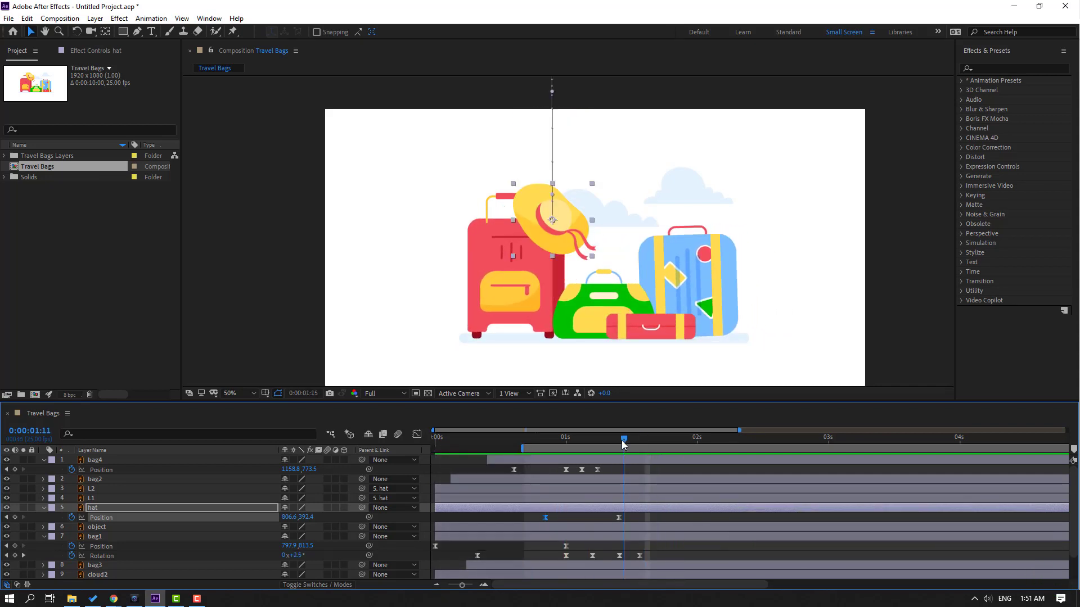
- Add a hat position keyframe at 0:00:01:14 with the hat bounced up to 806.6, 378.4
drag(624, 444, 618, 444)
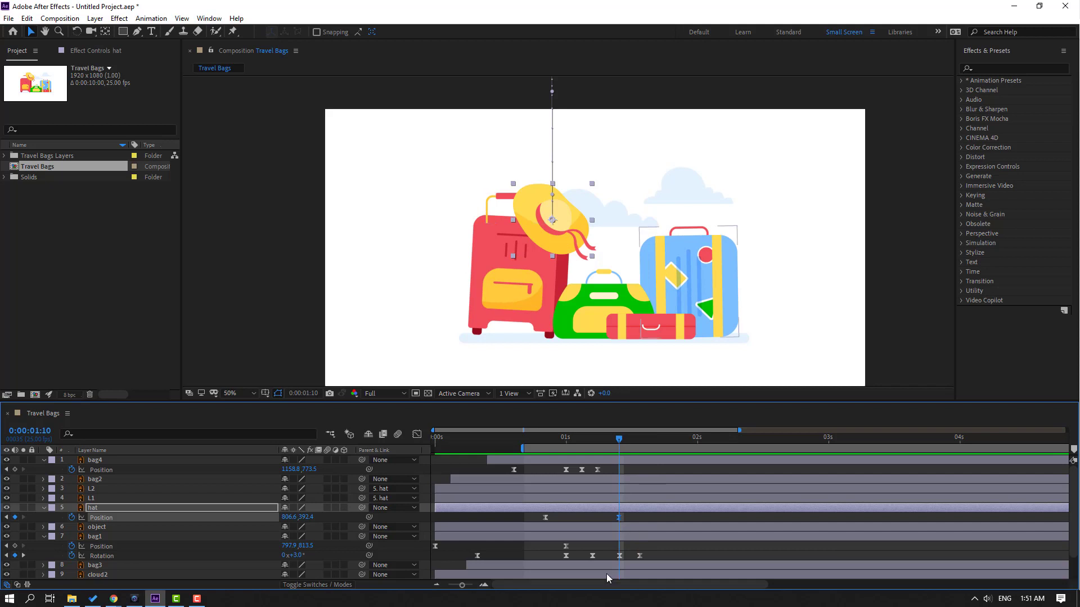
key(Page_Down)
key(Page_Down)
key(Page_Down)
key(Page_Down)
scroll(487, 276, up, 1)
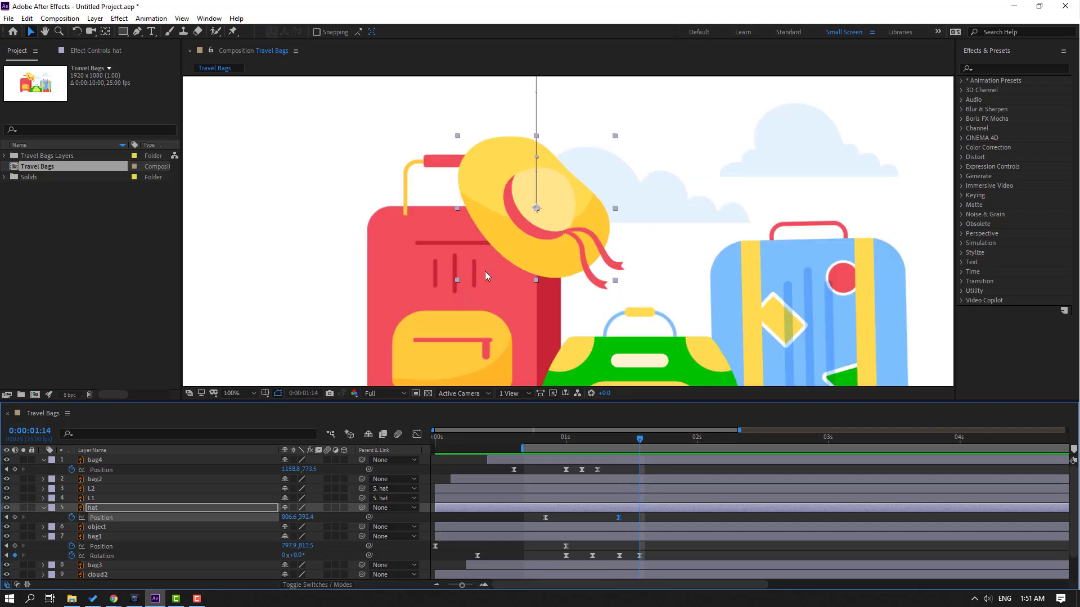
drag(305, 516, 301, 520)
- Add a hat position keyframe at 0:00:01:18 with the hat settled at 806.6, 393.4, and preview the bounce
key(Page_Down)
key(Page_Down)
key(Page_Down)
key(Page_Down)
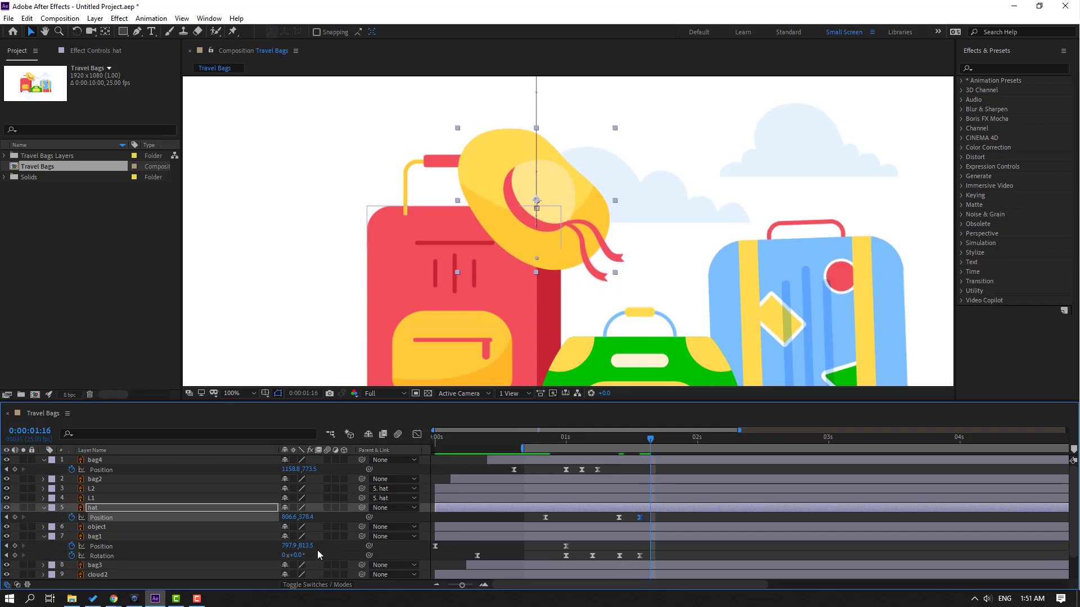
drag(307, 516, 312, 517)
key(comma)
key(space)
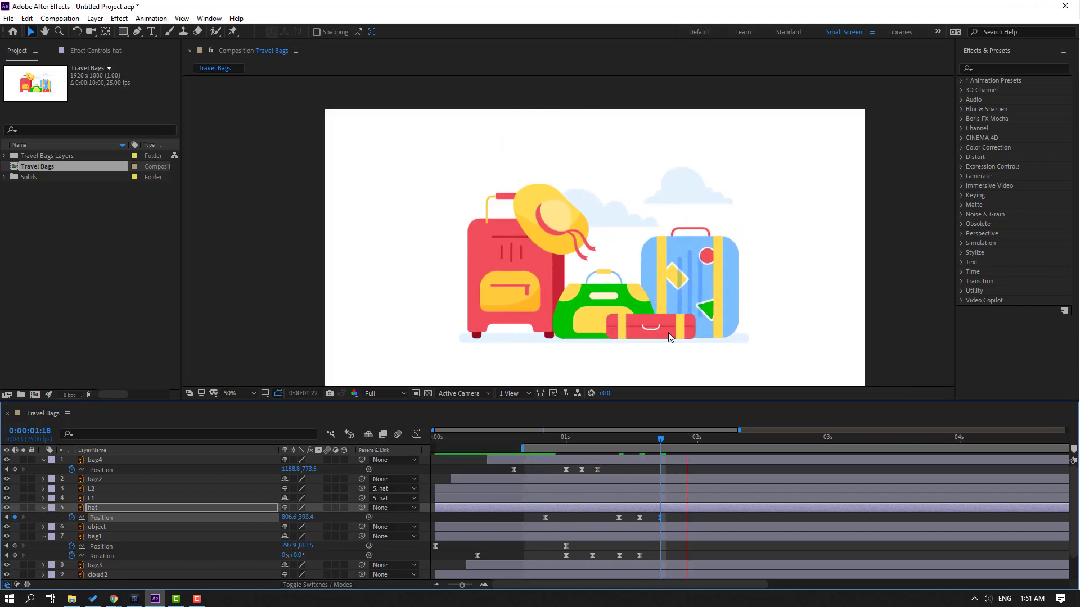
key(space)
drag(616, 440, 635, 442)
- Set the spatial interpolation of the hat's last three position keyframes to Linear and preview the motion
drag(672, 517, 610, 522)
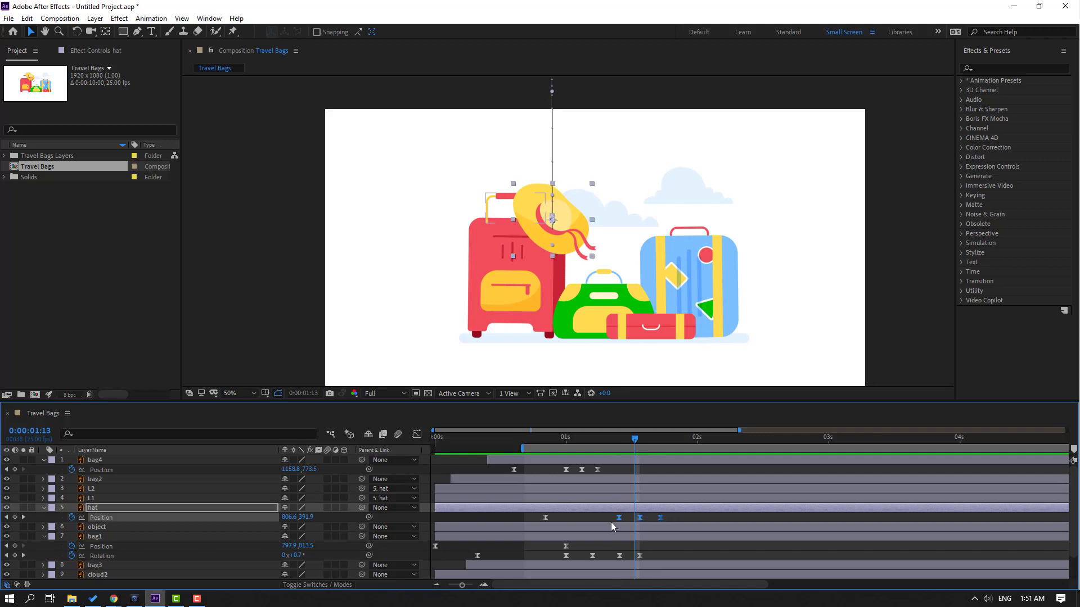
right_click(619, 517)
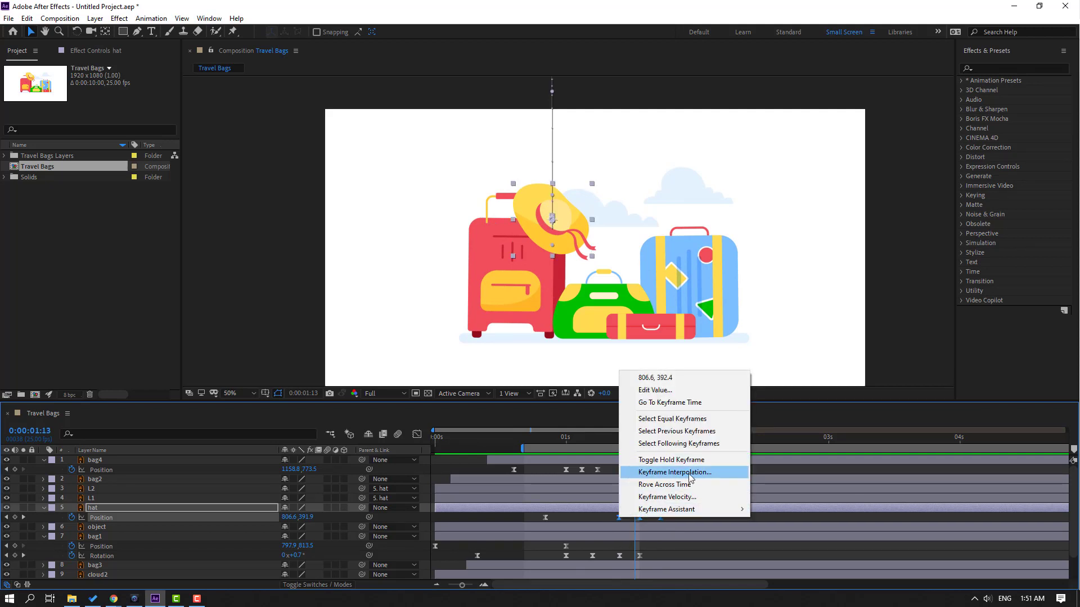
click(704, 474)
click(562, 281)
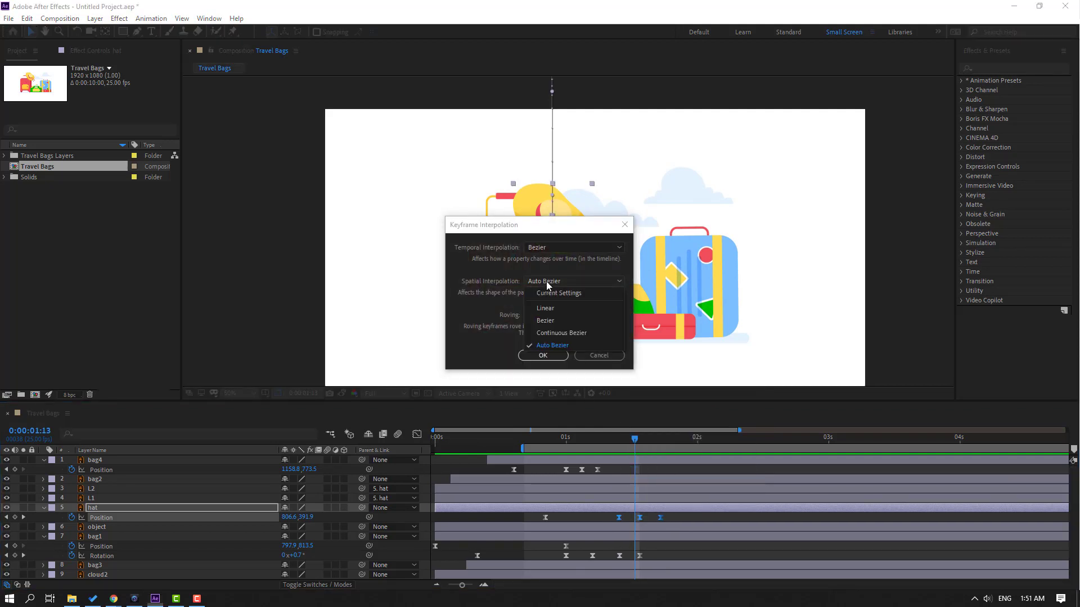
click(568, 307)
click(543, 355)
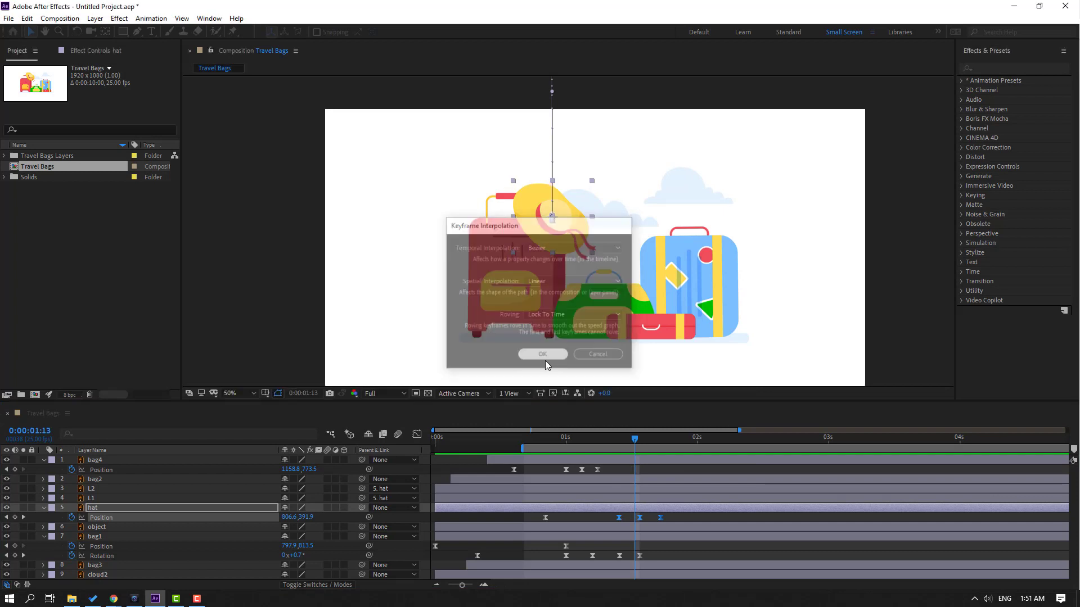
key(space)
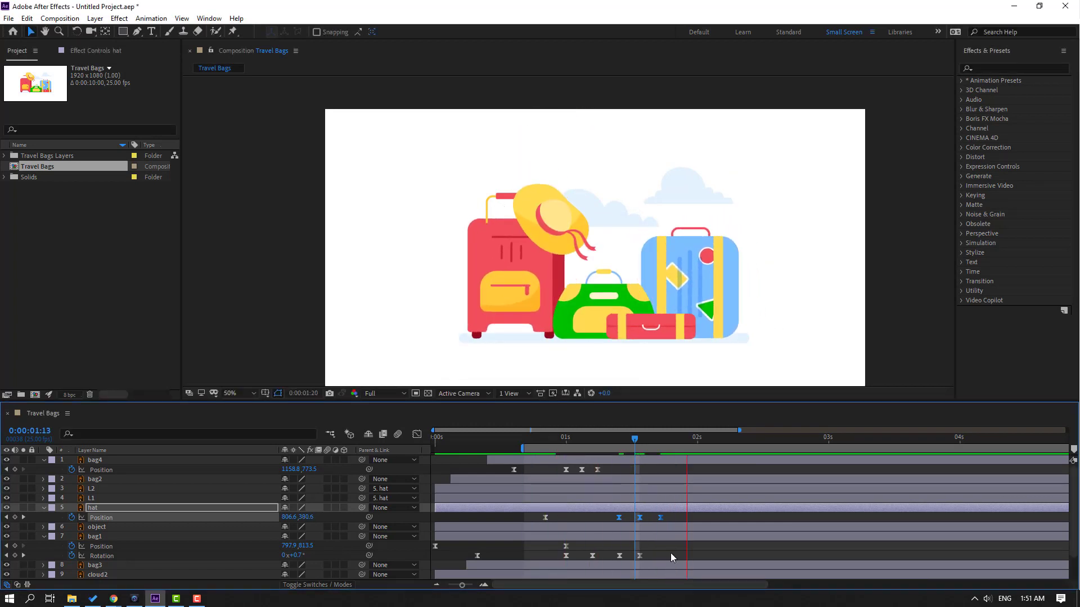
key(space)
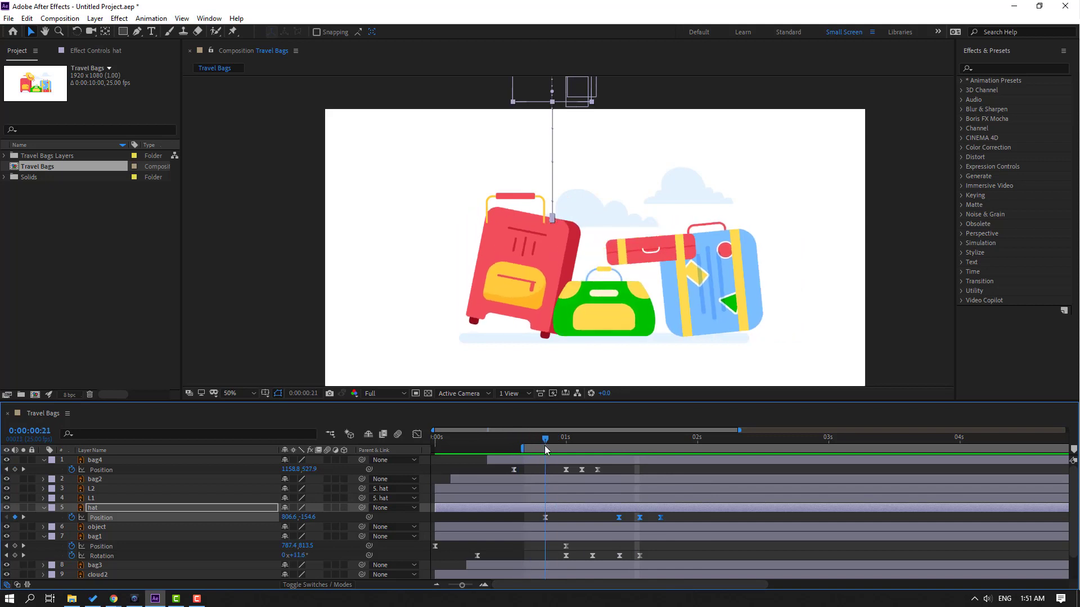
- Add a hat rotation keyframe of -12° at 0:00:00:21
click(100, 509)
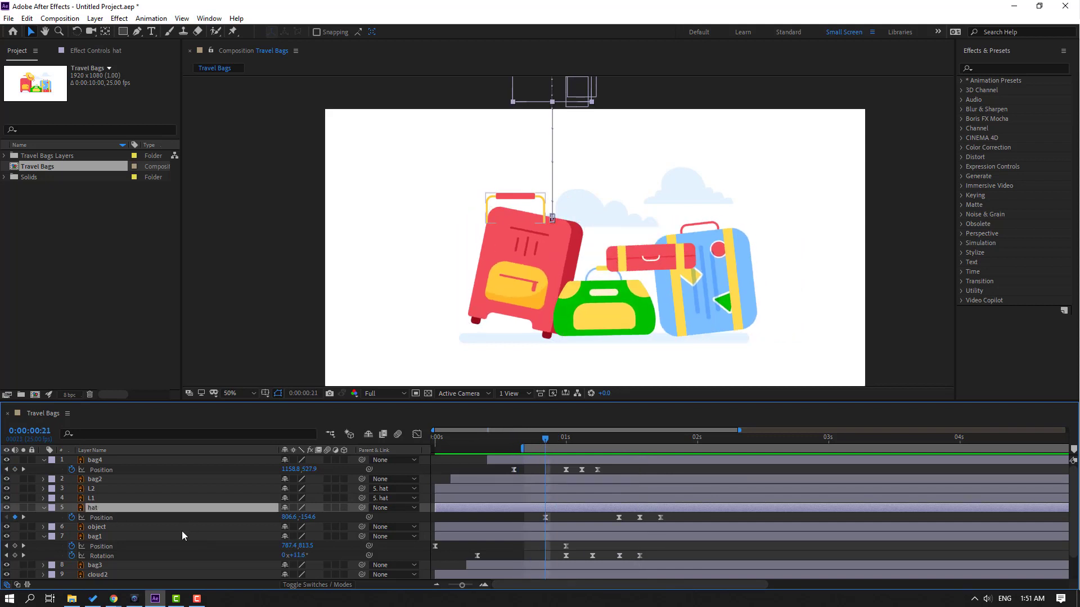
key(alt+shift+r)
key(F2)
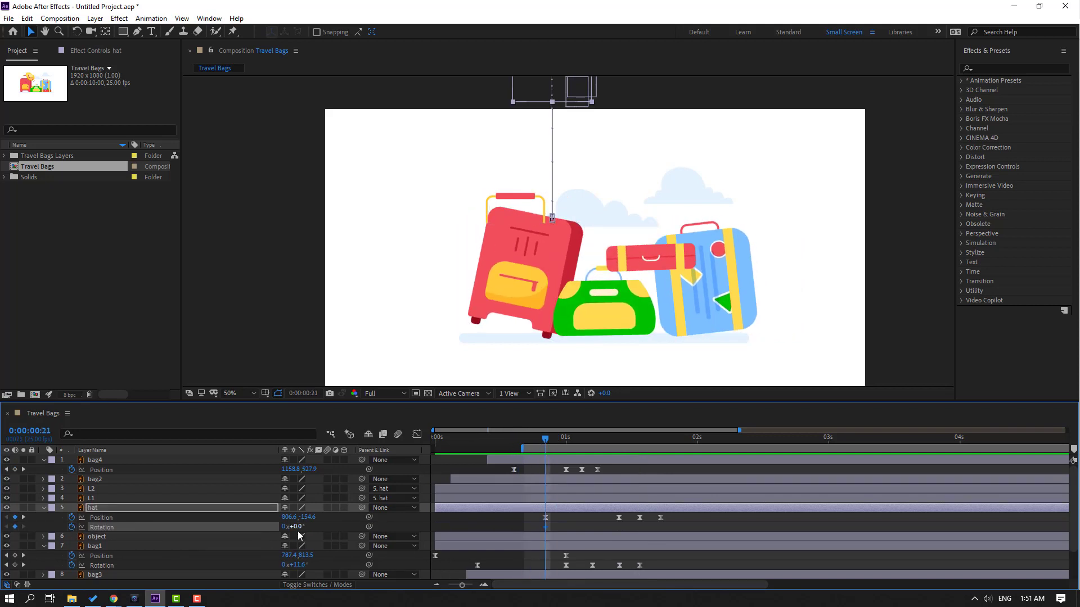
drag(296, 528, 289, 528)
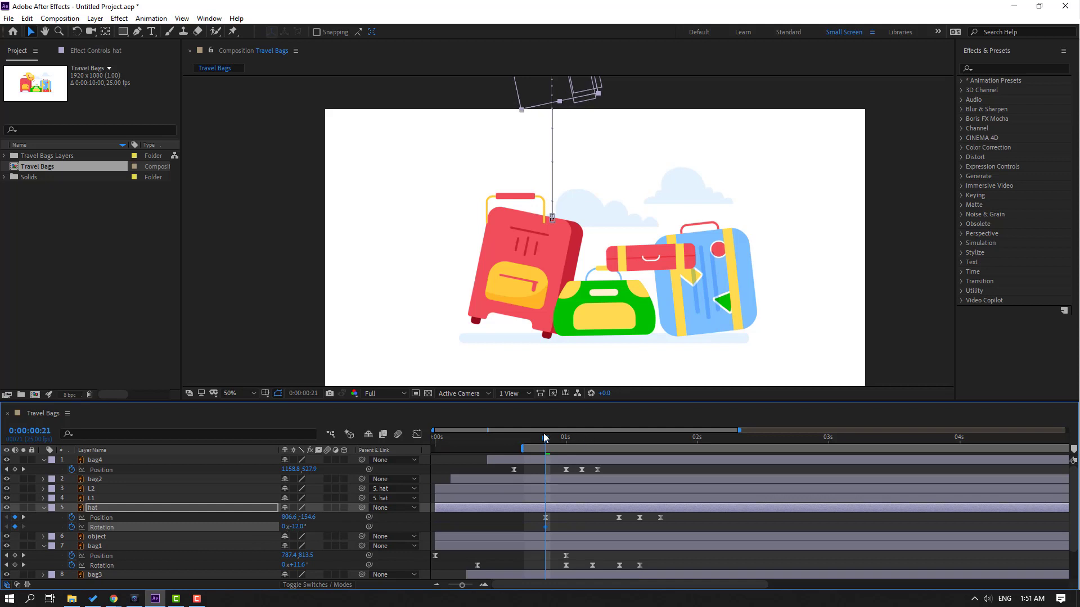
- Add hat rotation keyframes of -6° at 0:00:01:10 and -8° at 0:00:01:14
drag(545, 438, 623, 450)
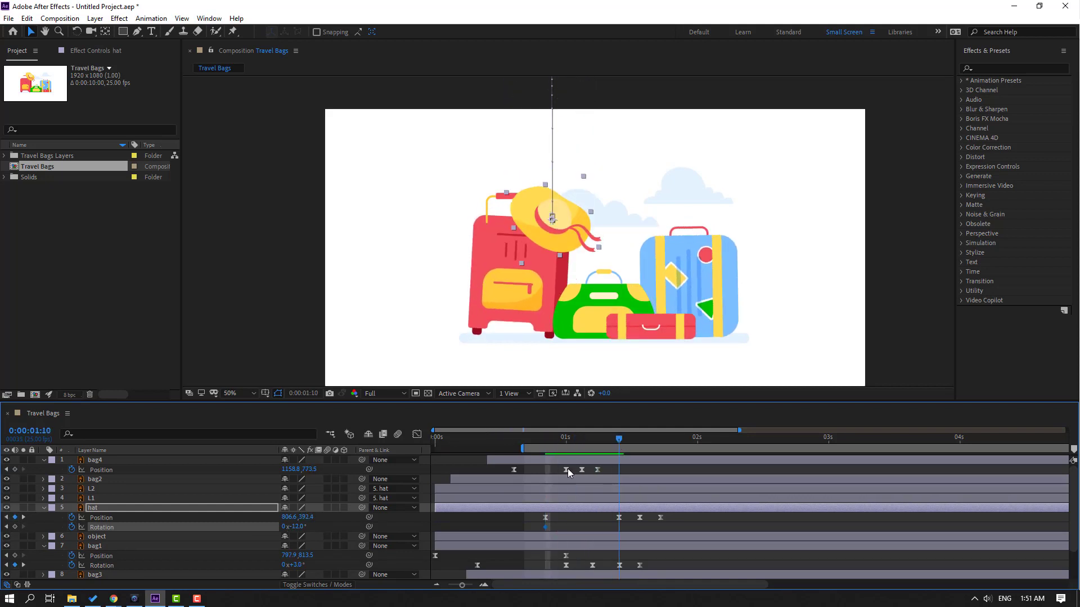
click(296, 527)
text(-6)
key(Return)
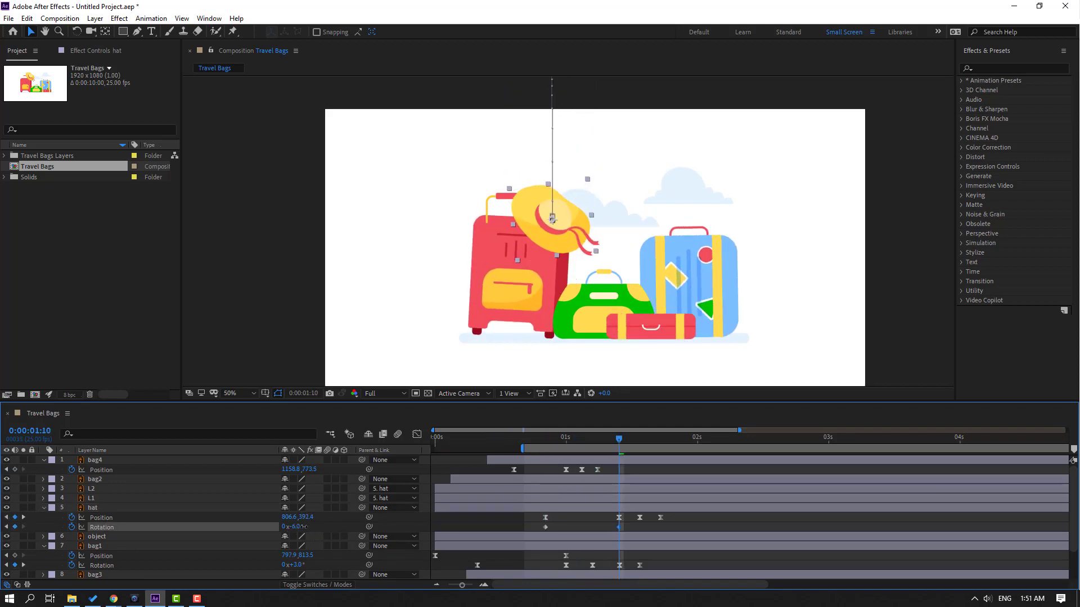
drag(558, 439, 640, 446)
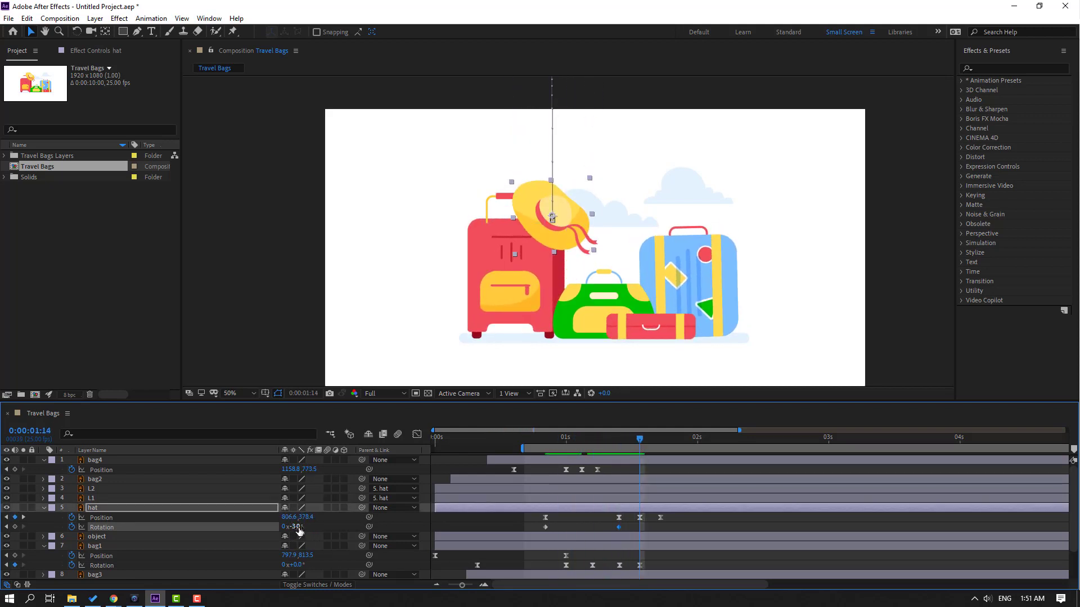
drag(296, 527, 293, 528)
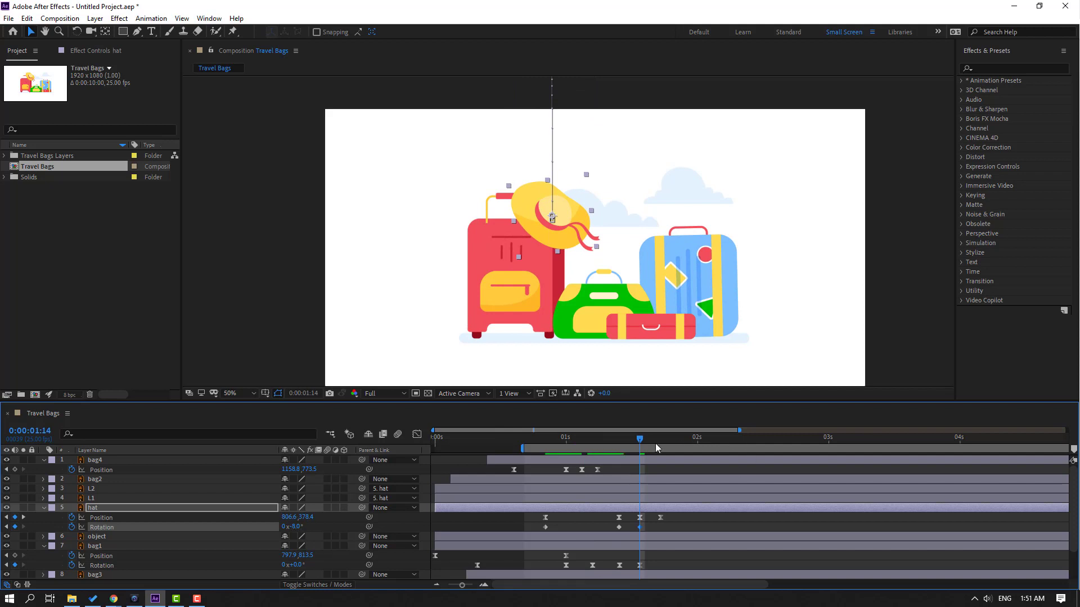
- Add a hat rotation keyframe of 0° at 0:00:01:18 and preview the landing
drag(657, 446, 661, 446)
click(296, 527)
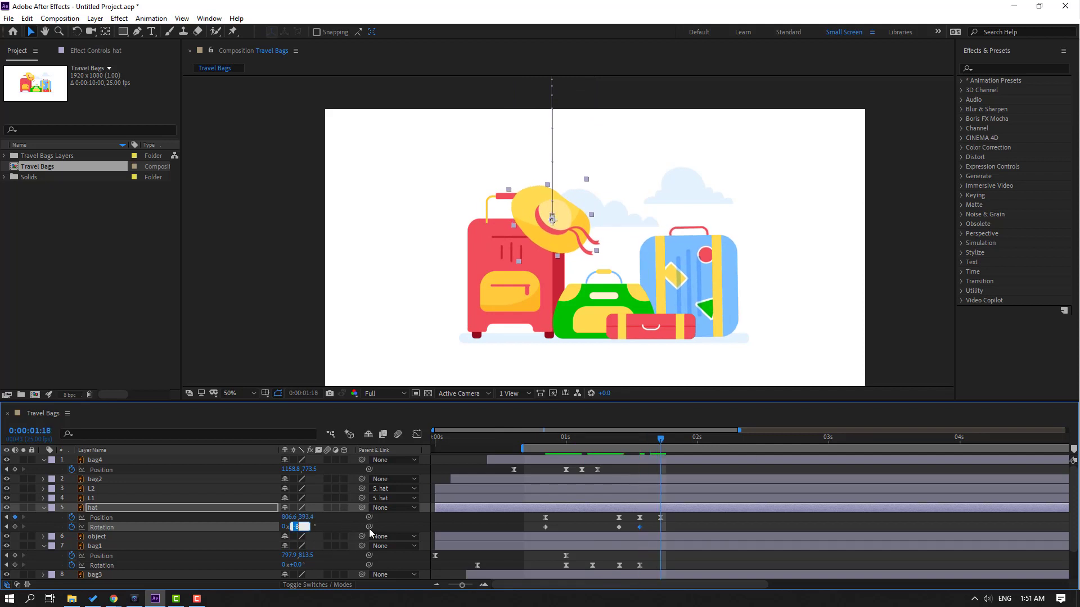
text(0)
key(Return)
key(space)
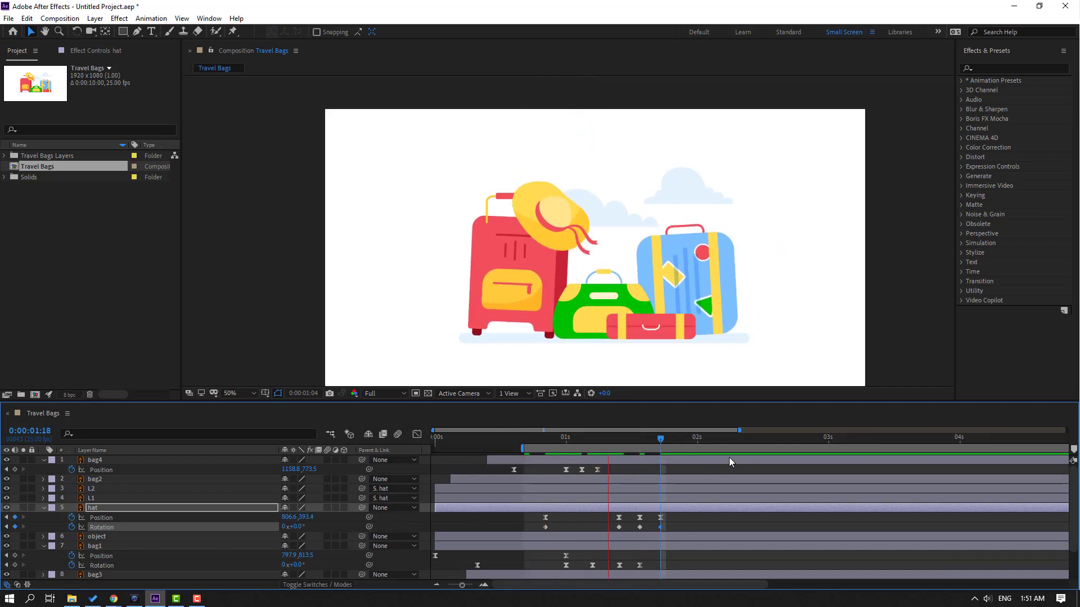
key(space)
- Apply Easy Ease to all four hat rotation keyframes and preview the animation
drag(670, 528, 553, 536)
right_click(547, 528)
mouse_move(618, 520)
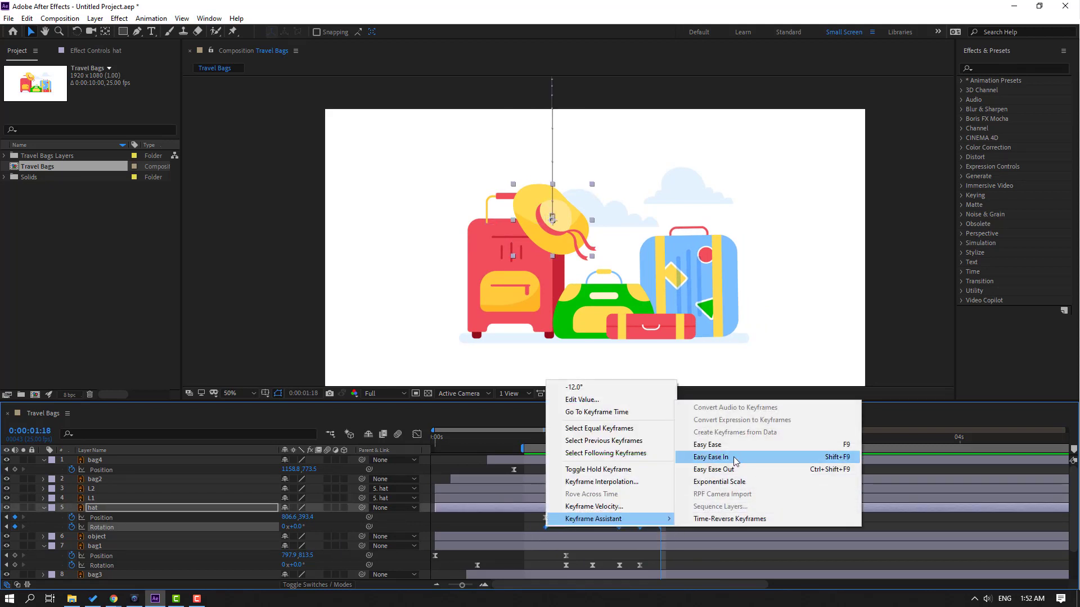
click(700, 445)
click(693, 517)
key(space)
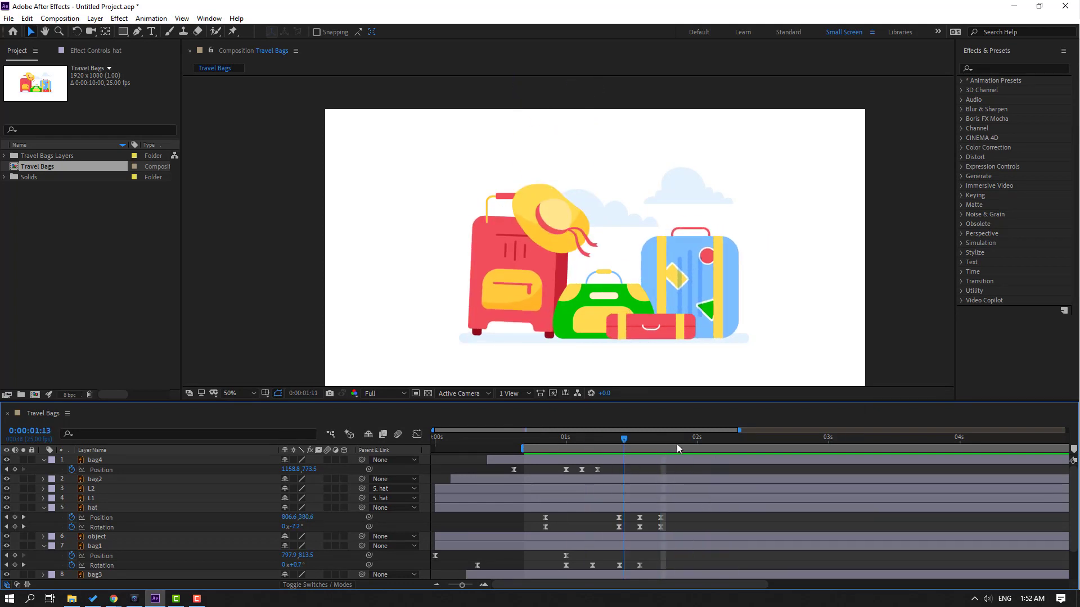
- Solo the L1 ribbon and move its anchor point to the ribbon's upper end, where it joins the hat
click(91, 499)
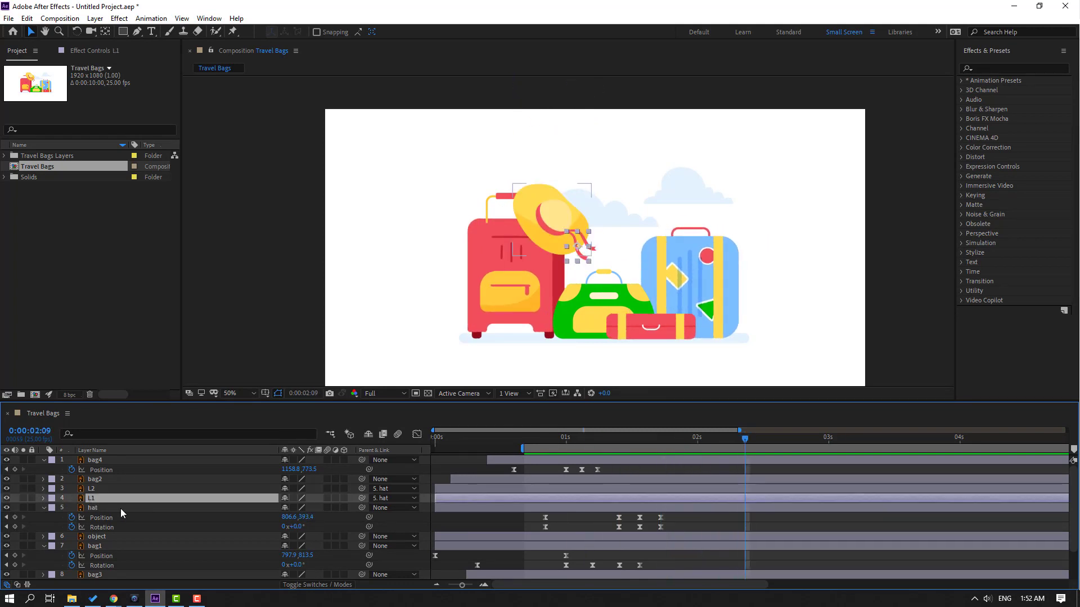
key(period)
key(period)
click(23, 499)
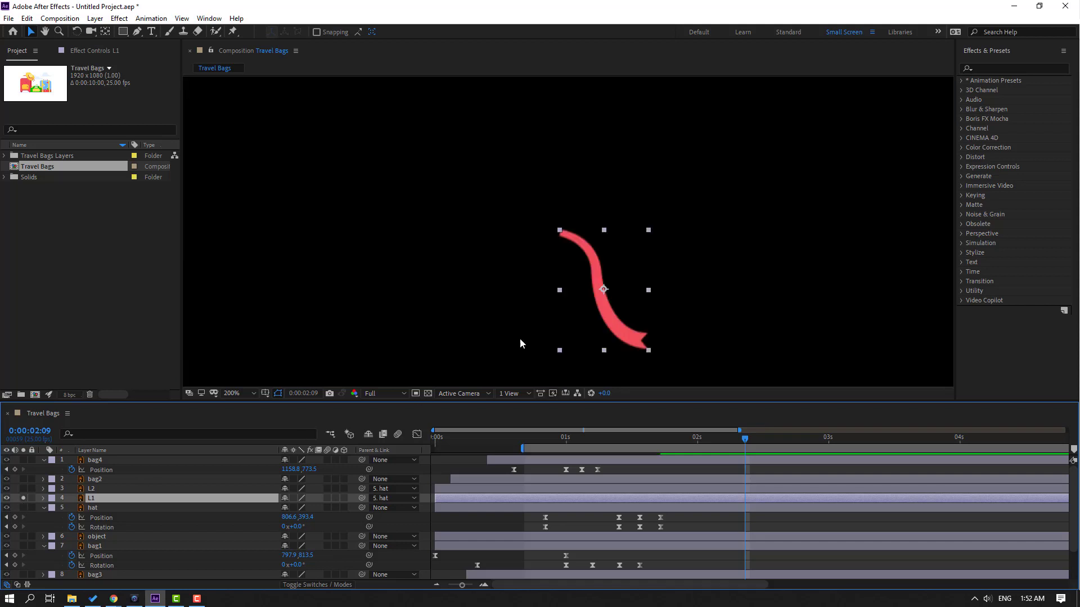
key(period)
click(106, 33)
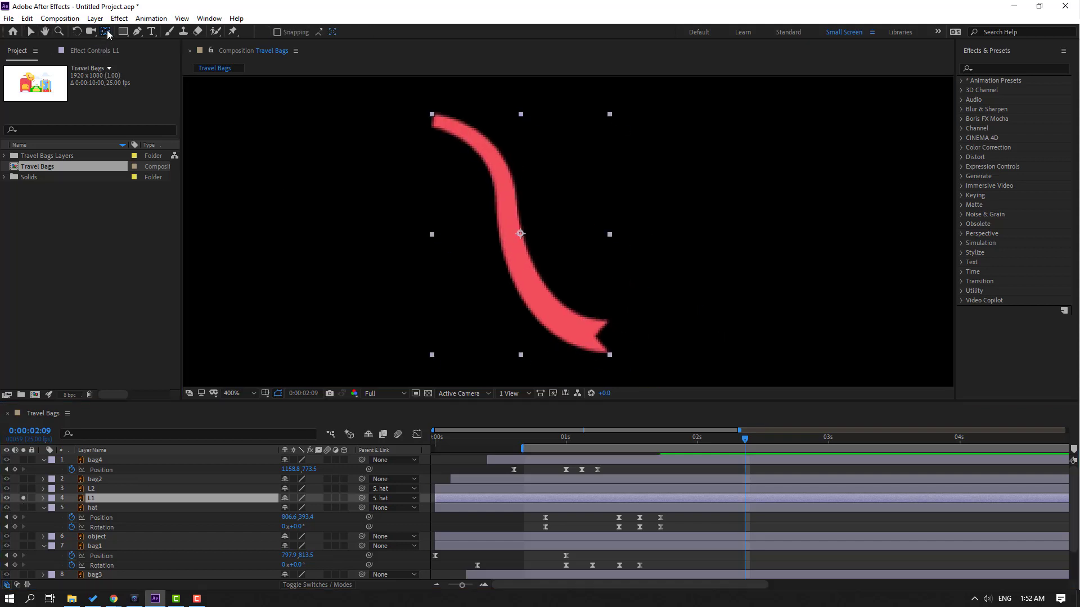
drag(520, 234, 437, 119)
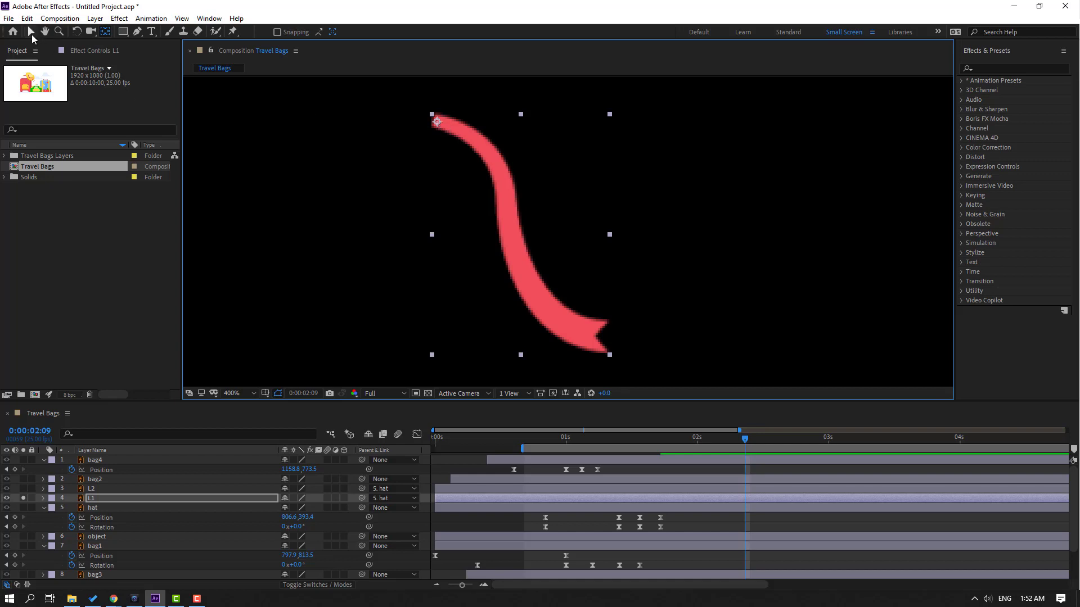
click(32, 33)
- Solo the L2 ribbon too and move its anchor point to the ribbon's upper end, where it joins the hat
click(90, 489)
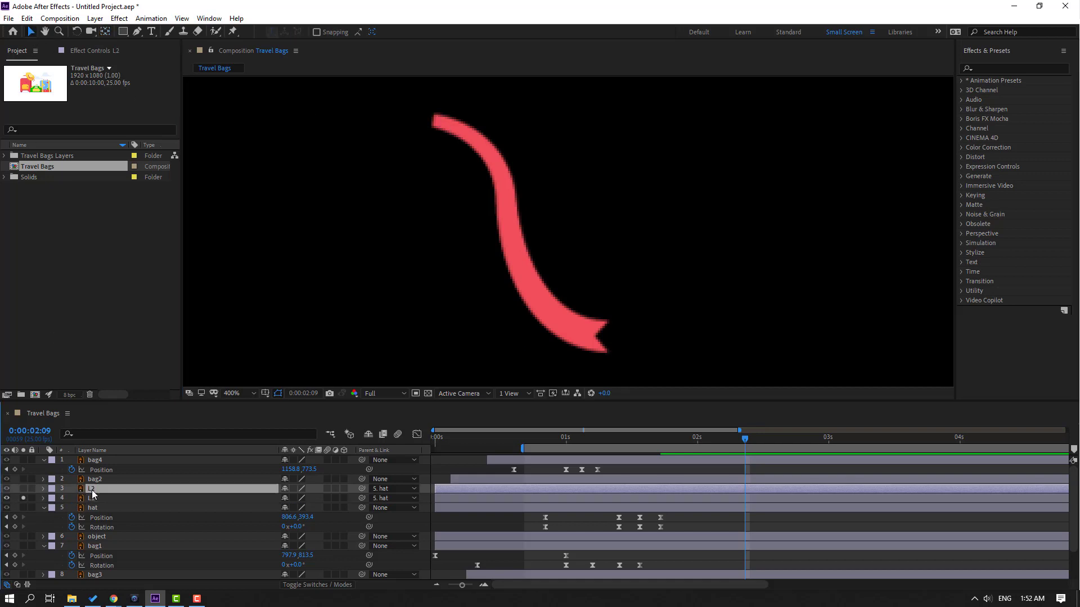
click(23, 488)
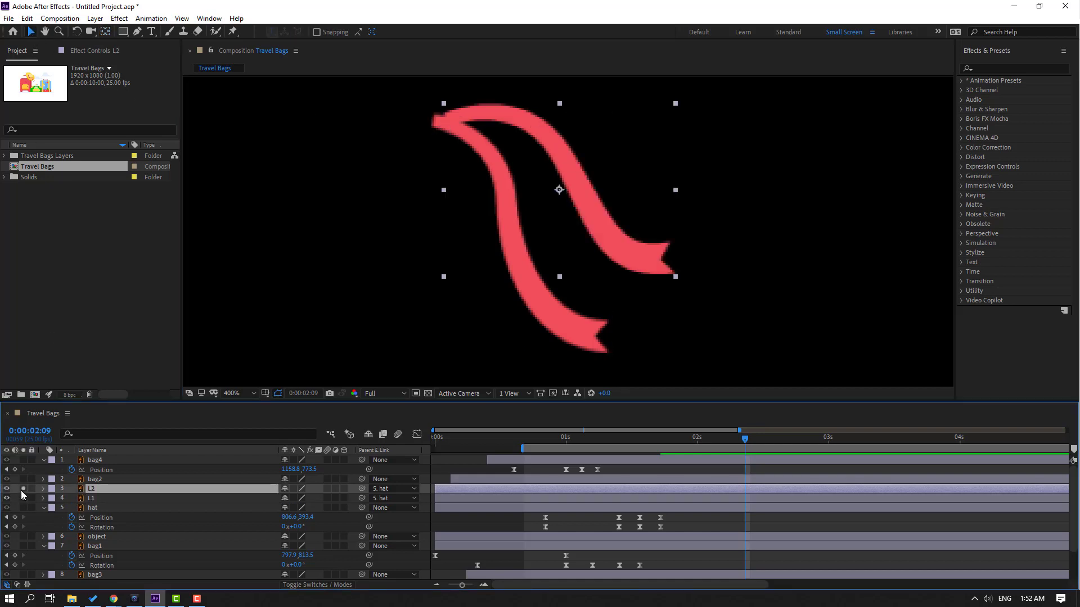
click(103, 34)
drag(560, 190, 453, 117)
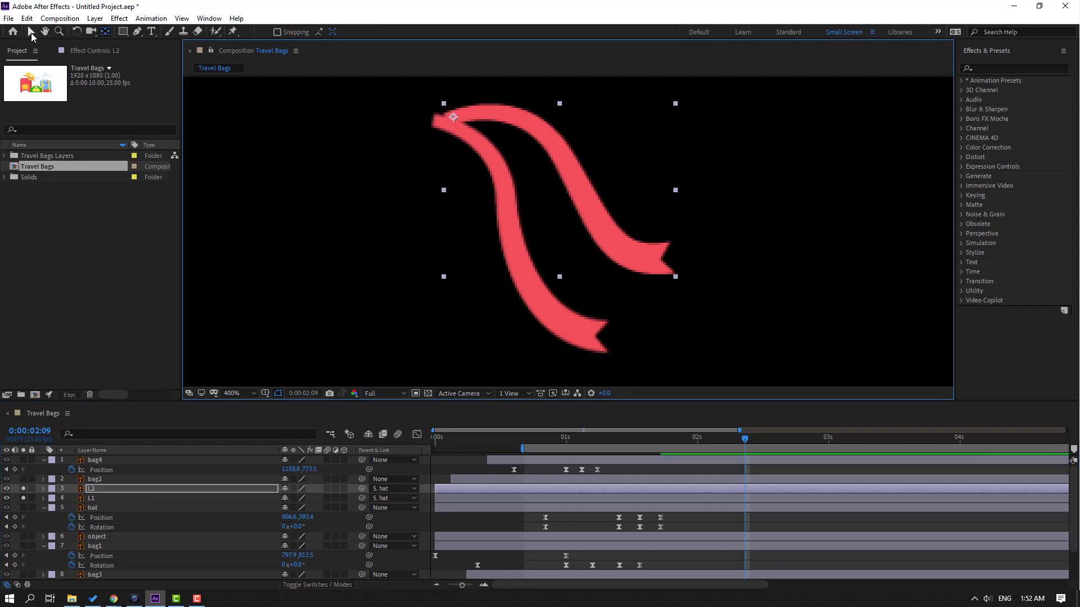
click(31, 32)
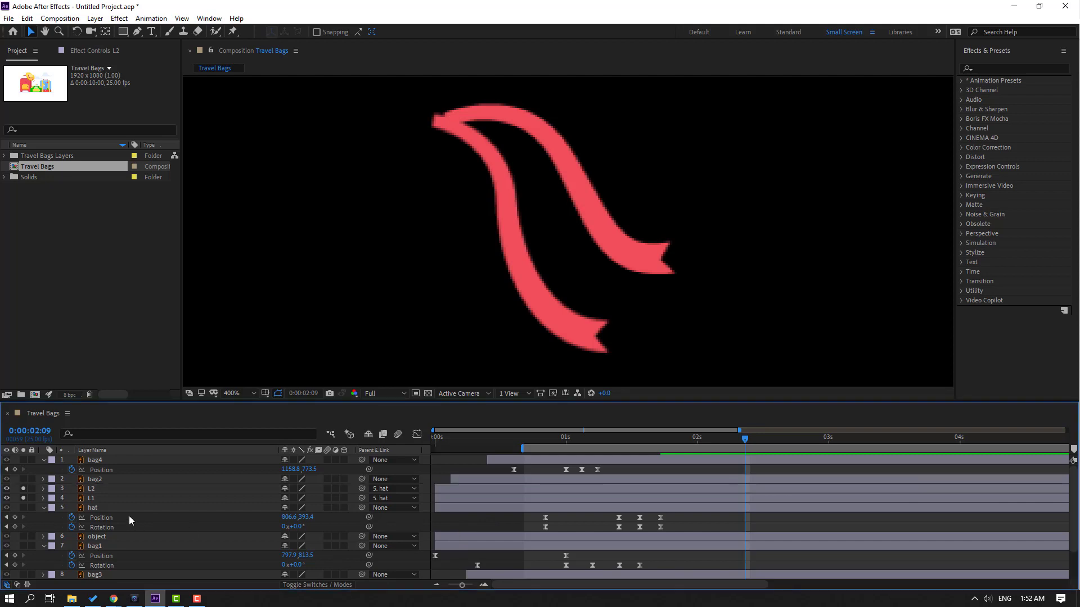
- Give the L1 ribbon's rotation the expression wiggle(2,9) and preview its movement
click(94, 498)
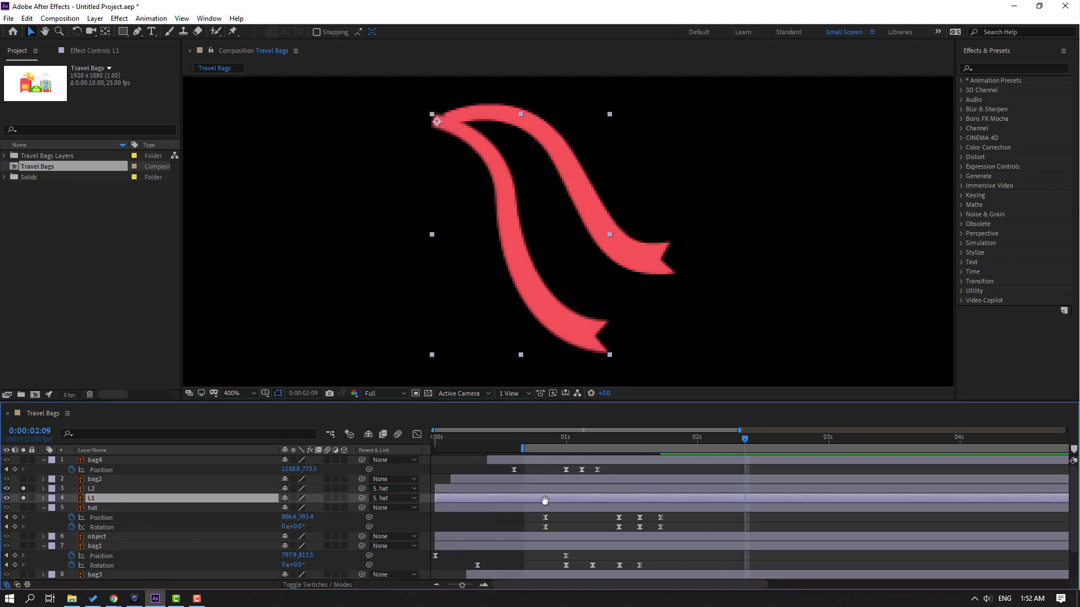
drag(545, 501, 547, 499)
key(r)
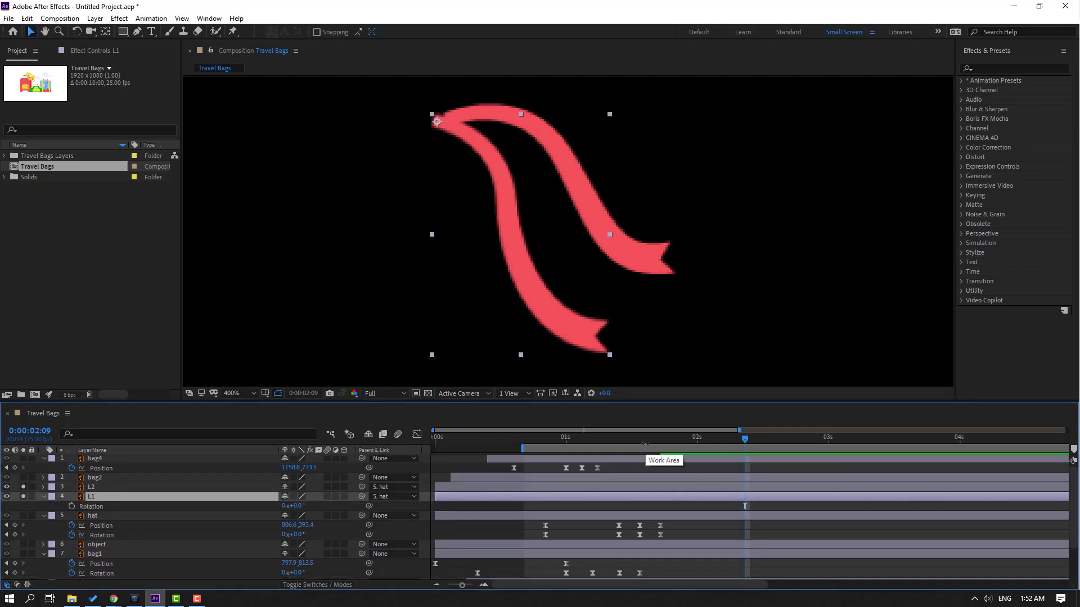
alt+click(71, 507)
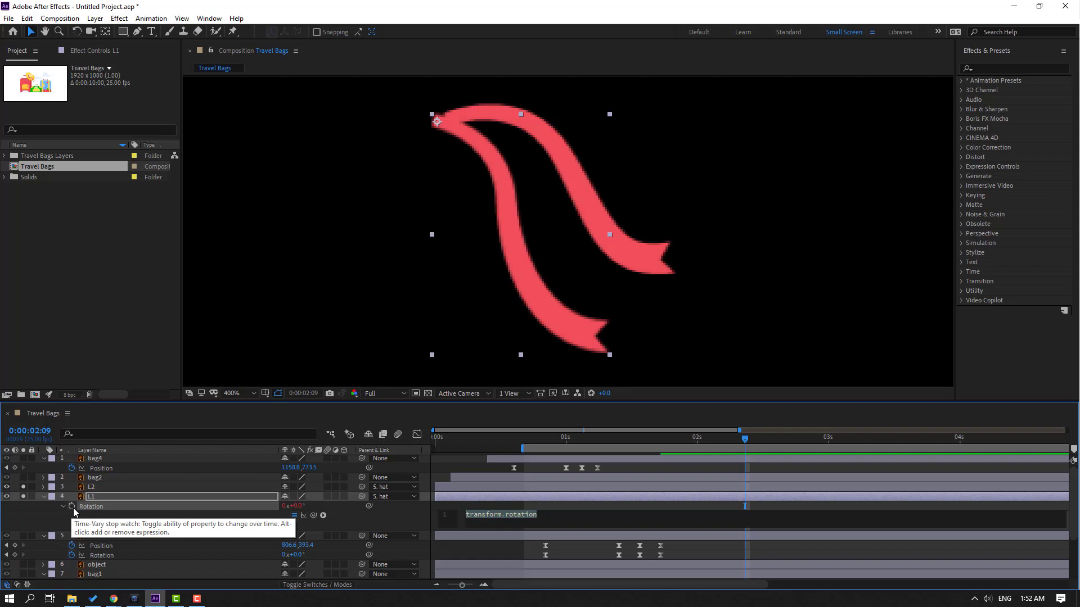
text(wiggle)
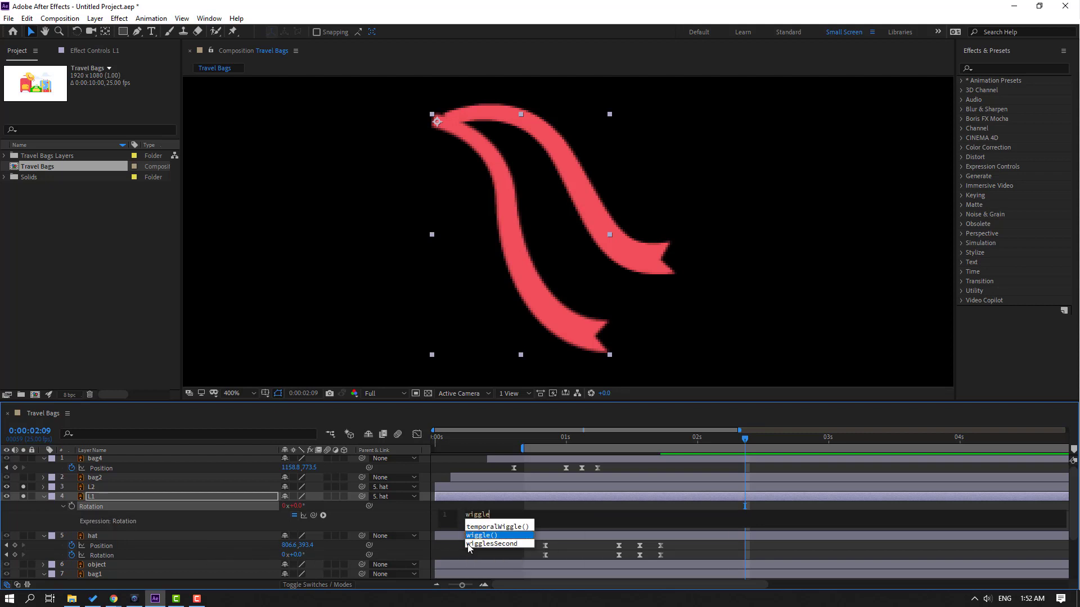
click(499, 537)
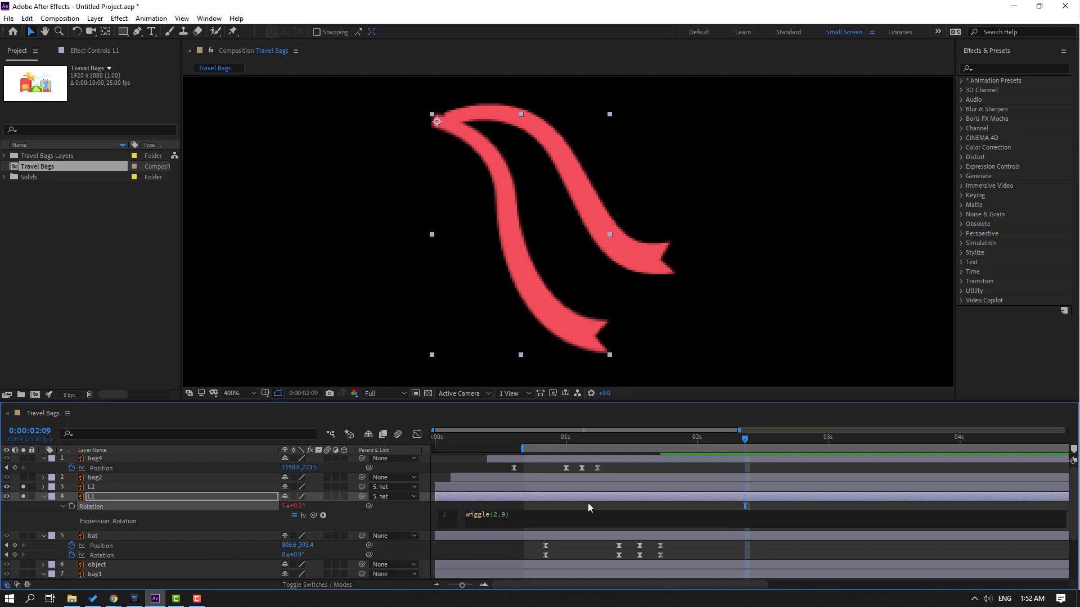
click(588, 508)
scroll(615, 295, down, 1)
key(space)
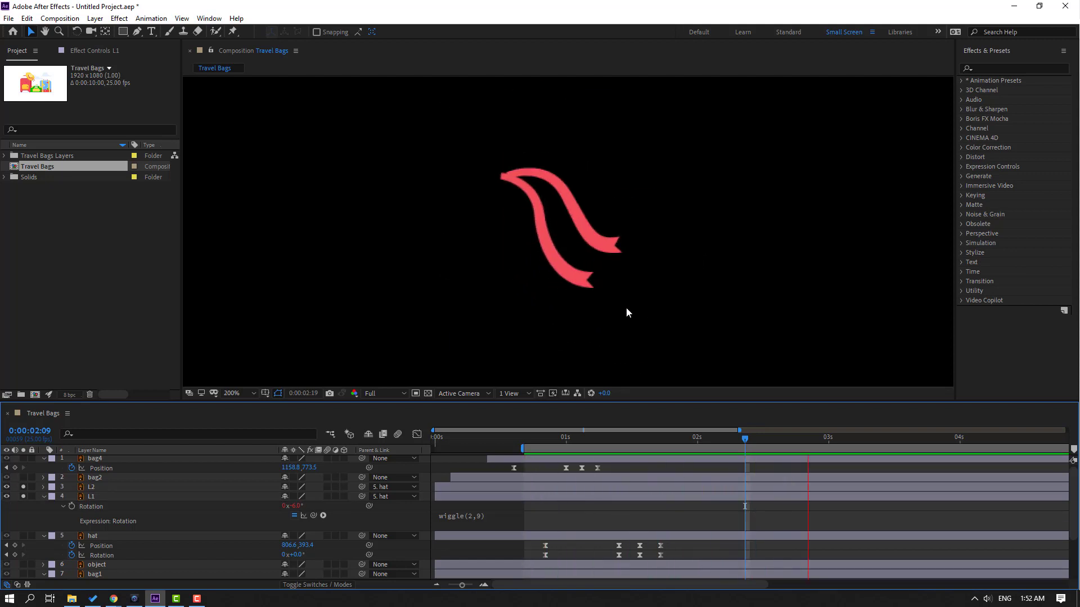
click(719, 442)
- Give the L2 ribbon's rotation the expression wiggle(2,8), collapse both ribbon layers and preview the two ribbons together
click(90, 487)
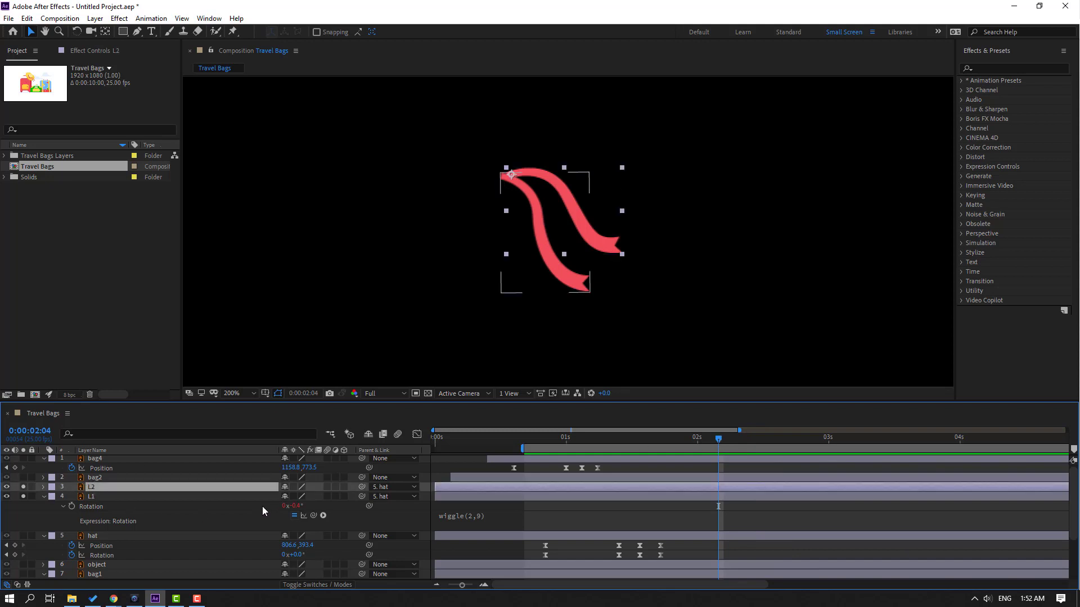
key(r)
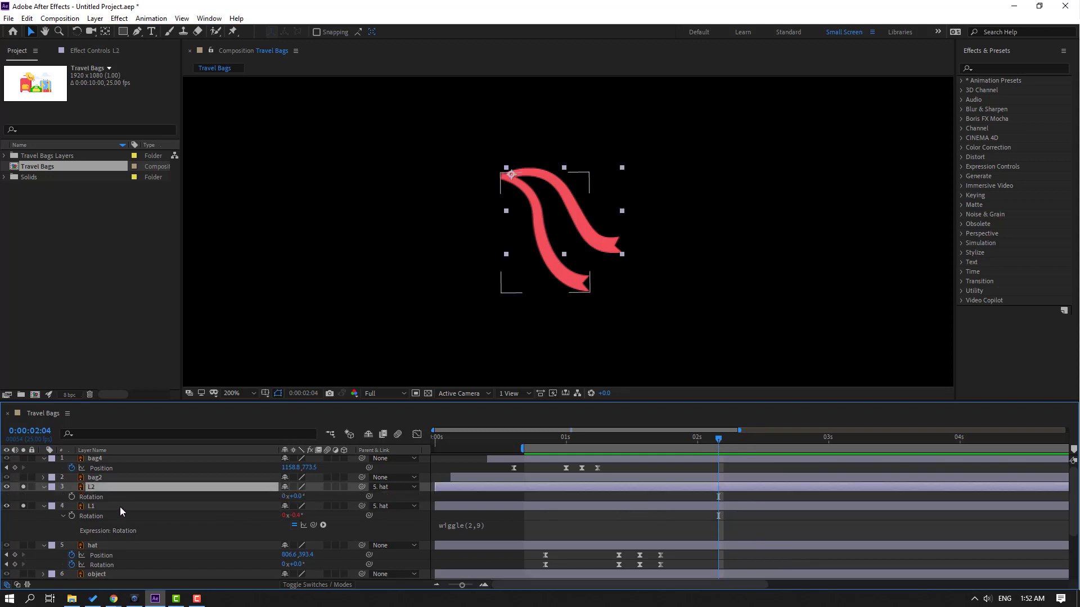
alt+click(72, 497)
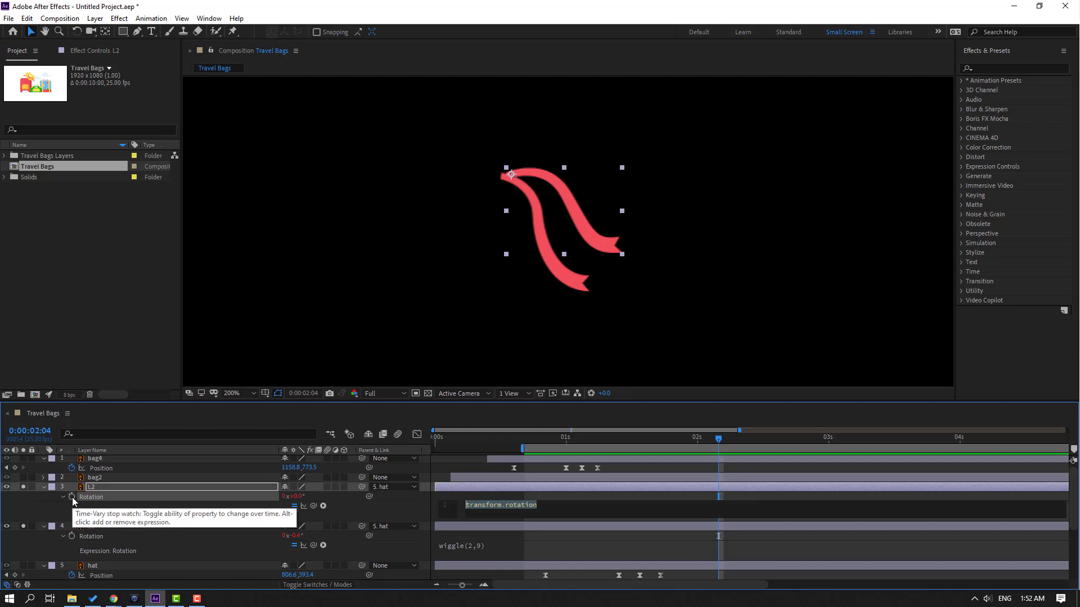
text(wiggle()
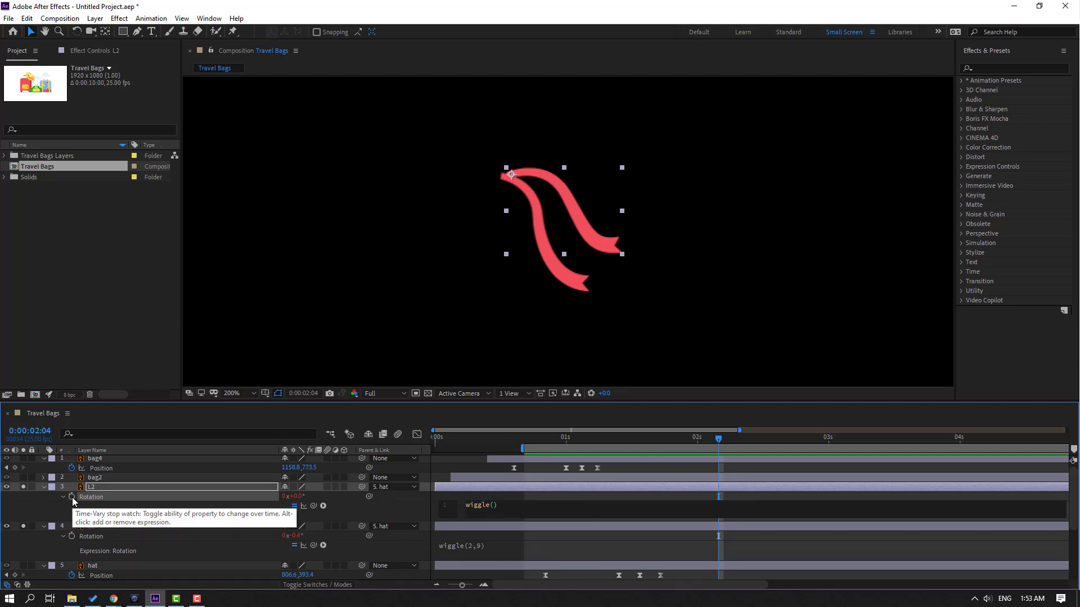
text(2,9)
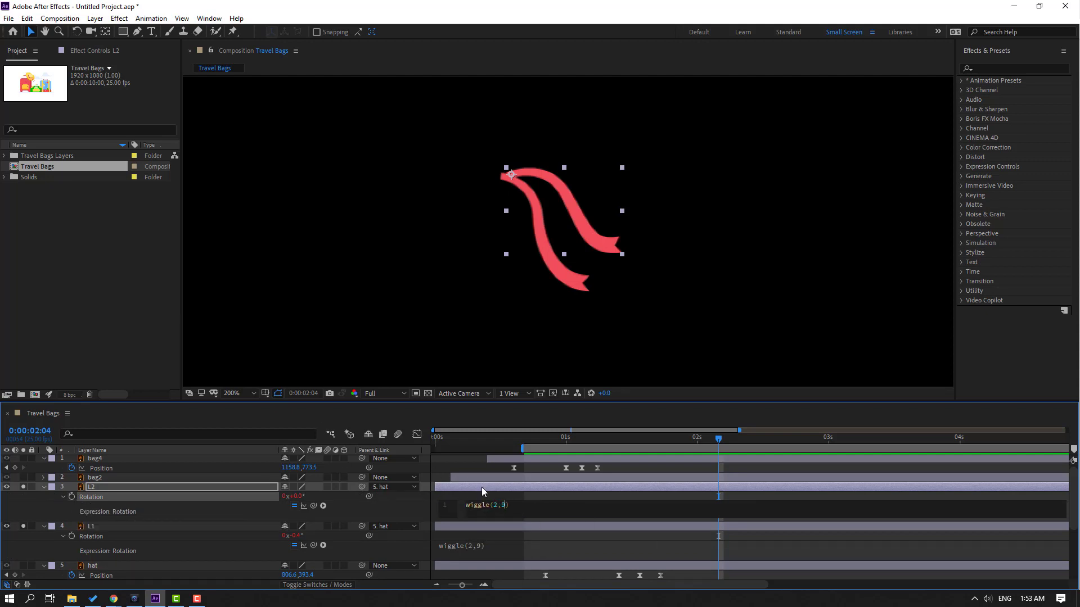
click(482, 489)
click(44, 487)
click(45, 496)
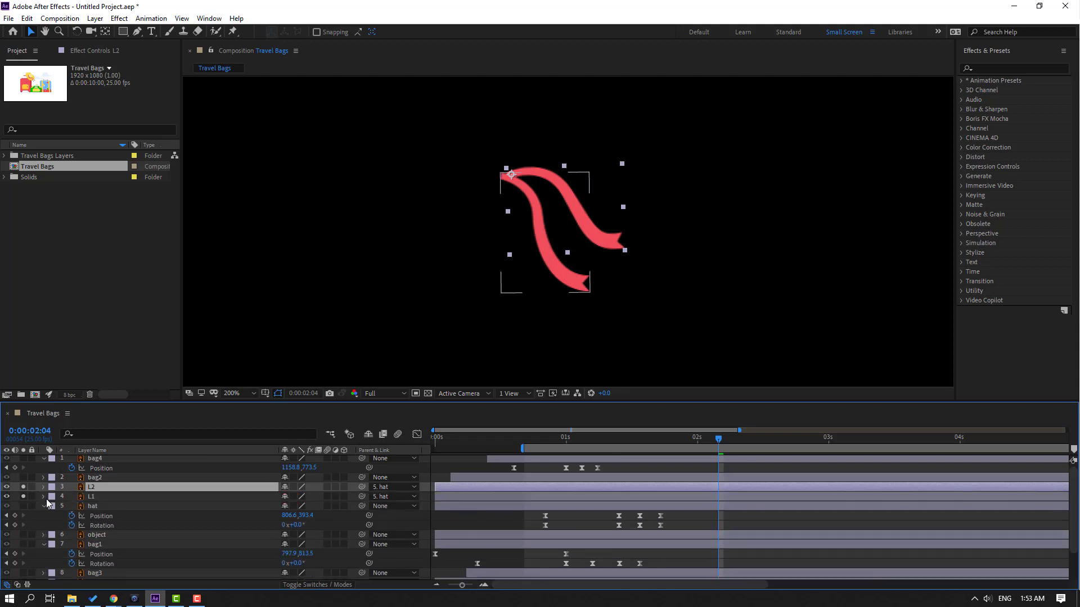
key(space)
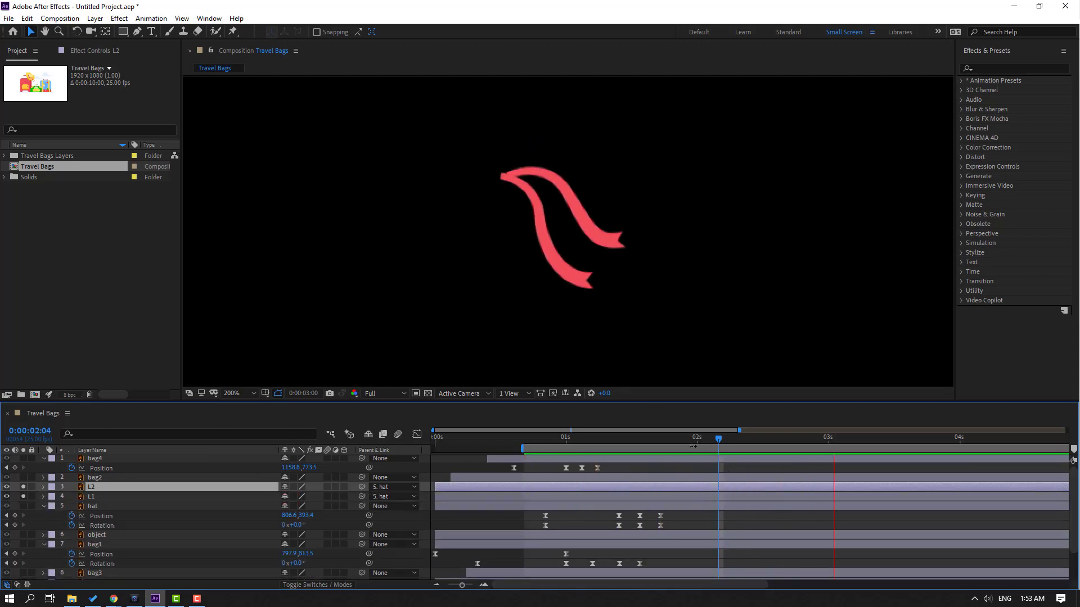
mouse_move(715, 441)
mouse_down()
mouse_move(757, 442)
mouse_move(730, 441)
mouse_up()
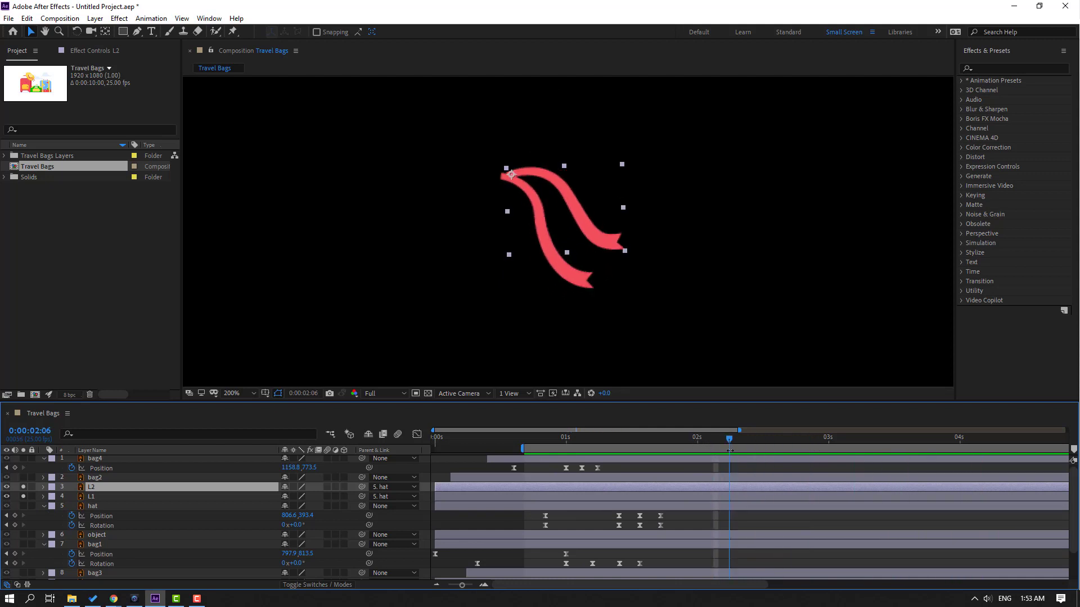
- Turn off solo for both ribbons, extend the work area back to the composition's start and preview the whole illustration
key(minus)
key(minus)
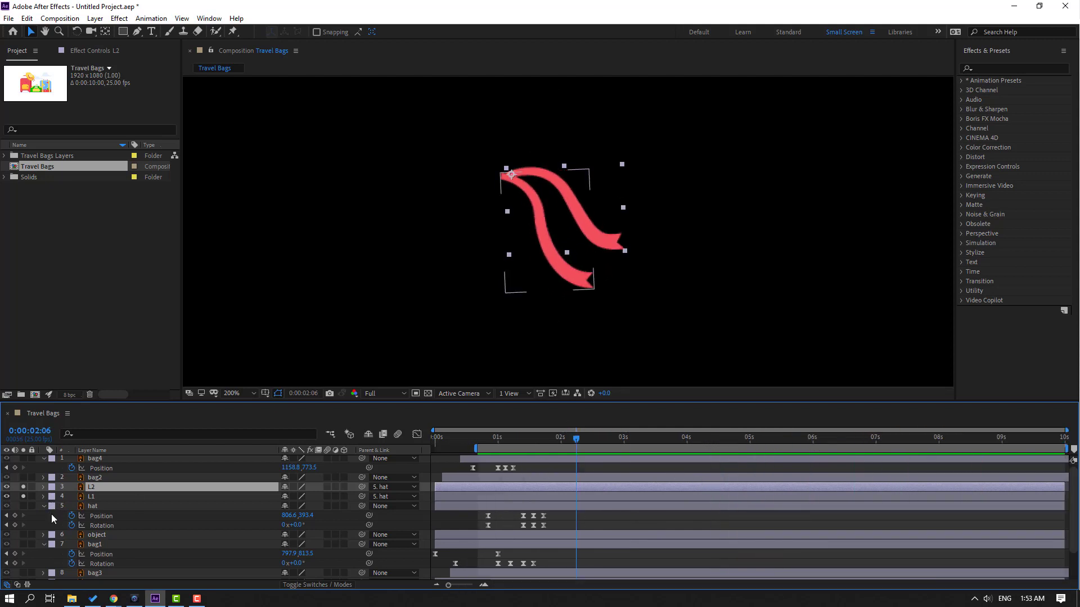
click(23, 487)
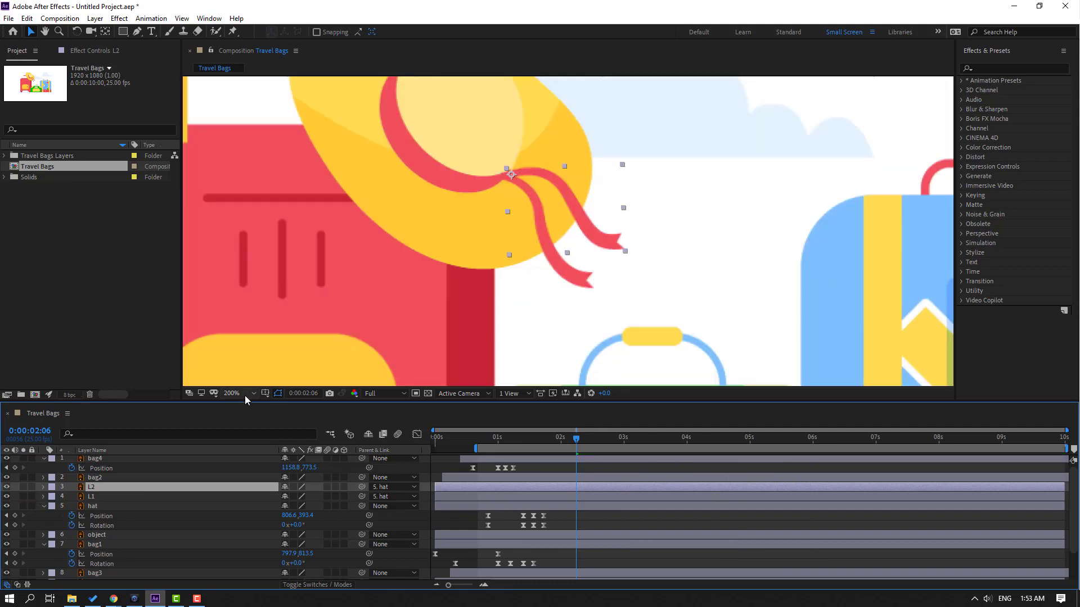
click(246, 394)
click(251, 208)
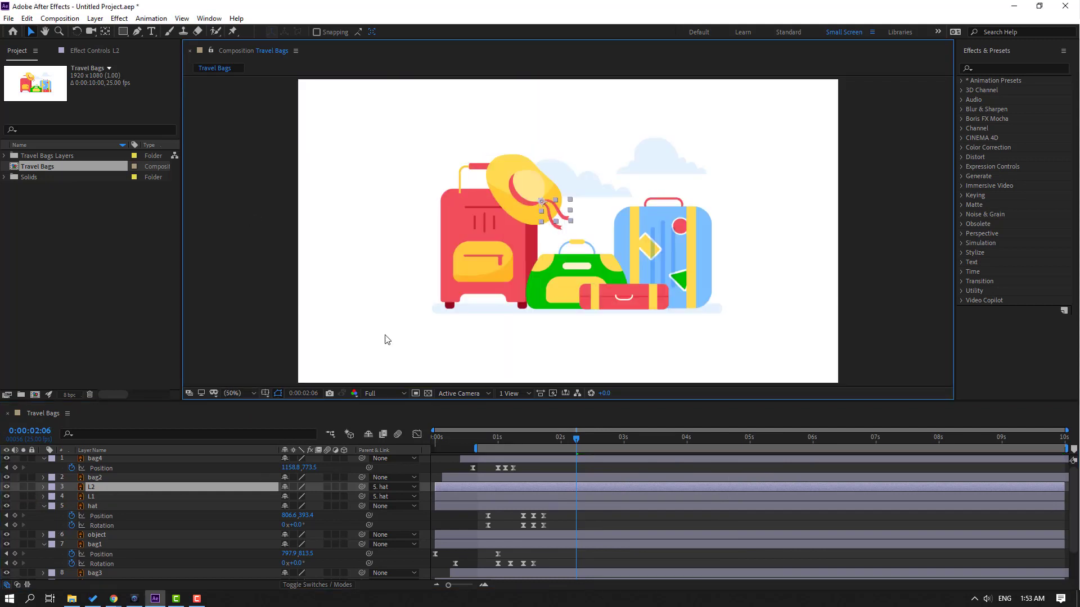
drag(475, 448, 436, 448)
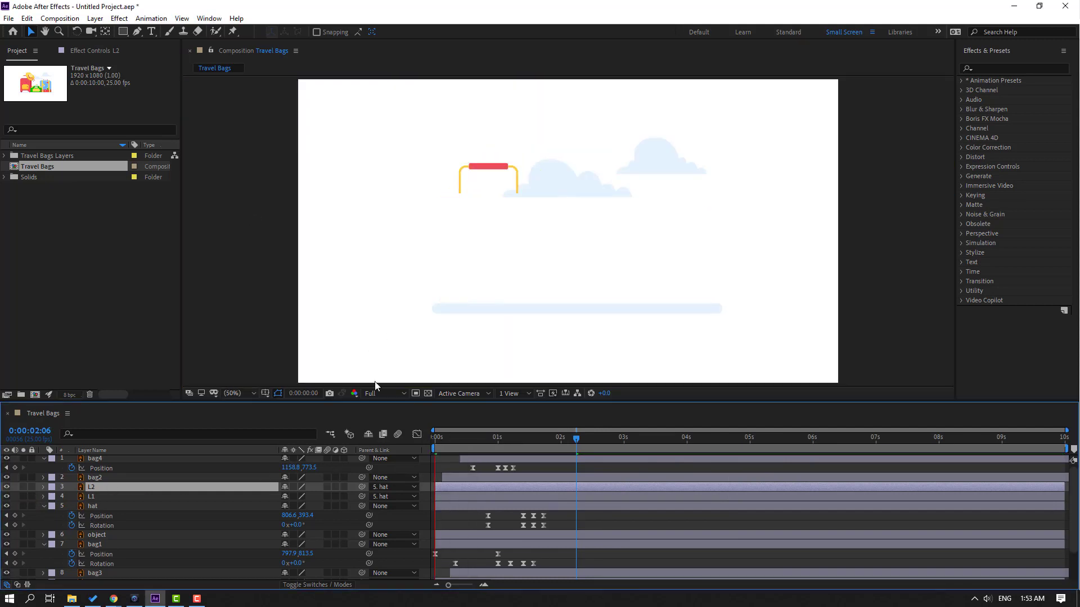
key(space)
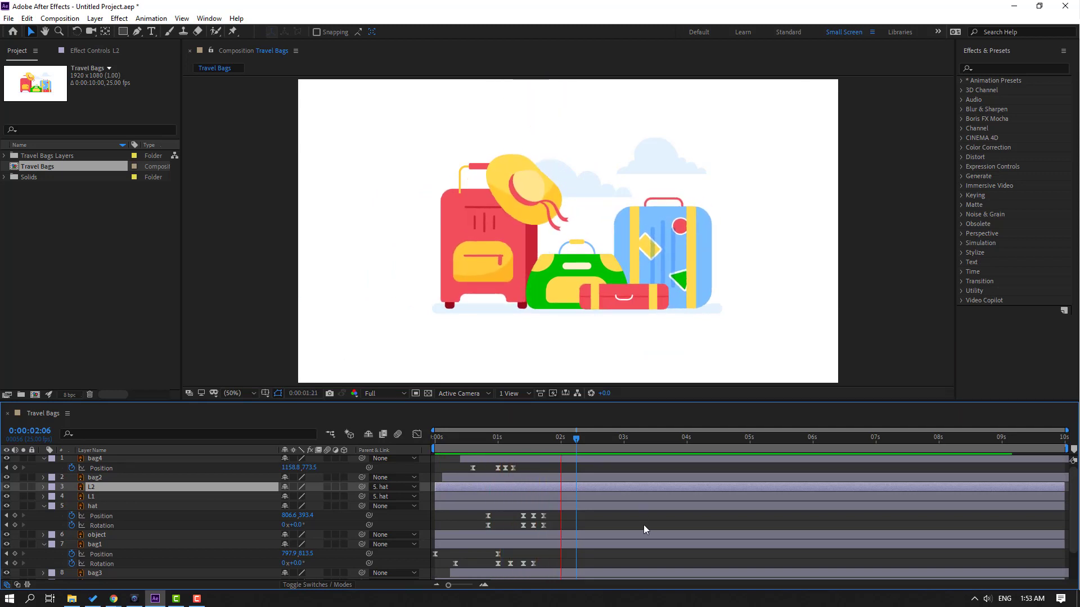
- Parent the suitcase handle layer "object" to bag1 and place it below bag1 in the layer stack
click(463, 172)
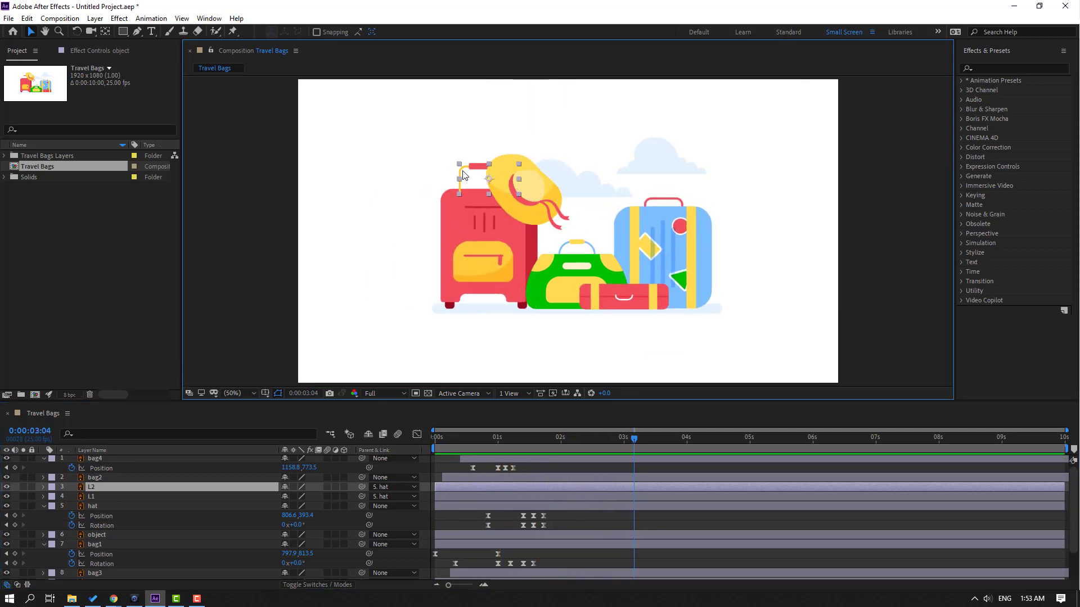
click(184, 535)
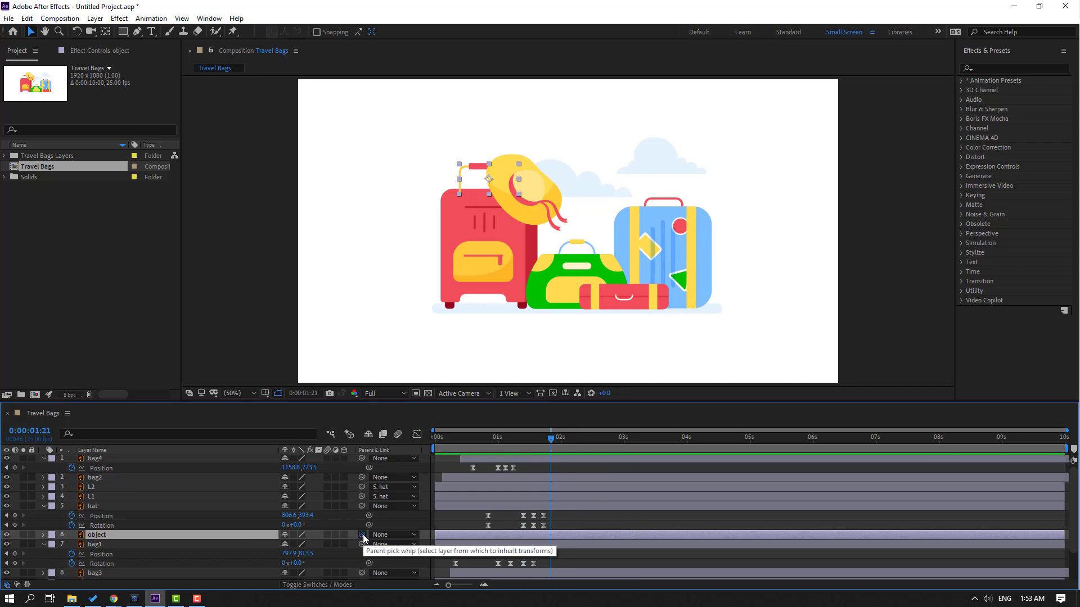
drag(362, 535, 97, 543)
drag(537, 438, 498, 450)
drag(101, 537, 113, 555)
scroll(134, 539, down, 1)
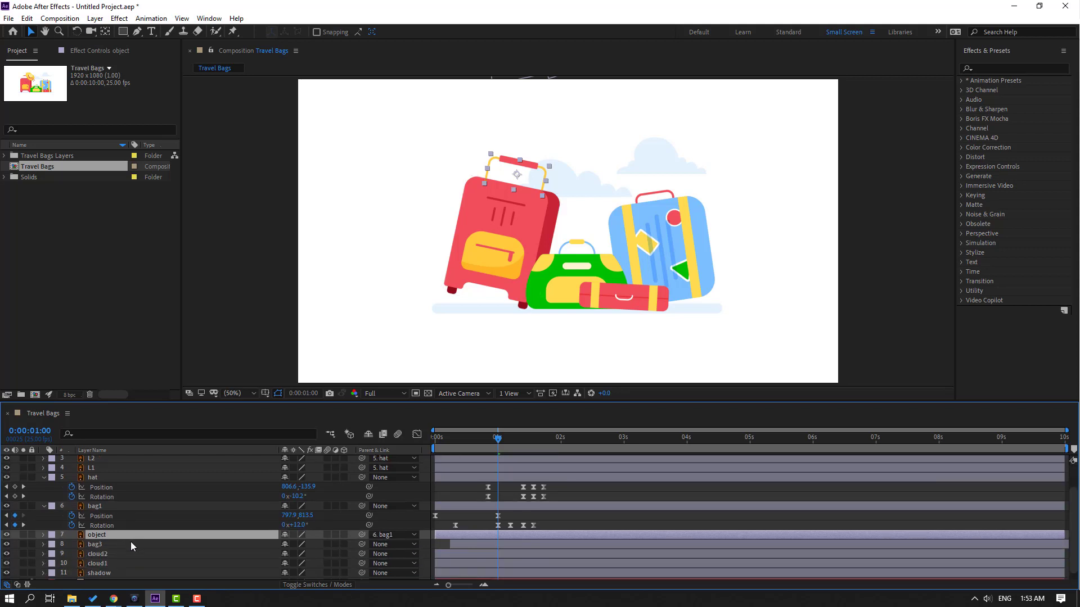
- Lower the handle inside the red suitcase to Y position 63.6 and set its first position keyframe at about 0:00:01:11
drag(523, 437, 566, 438)
key(p)
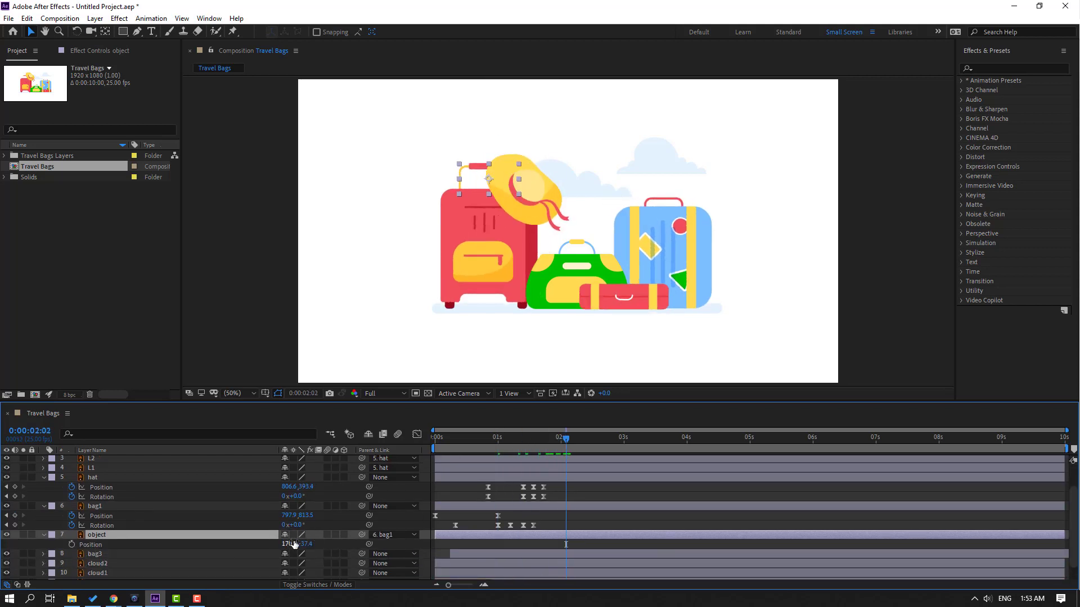
drag(299, 543, 577, 468)
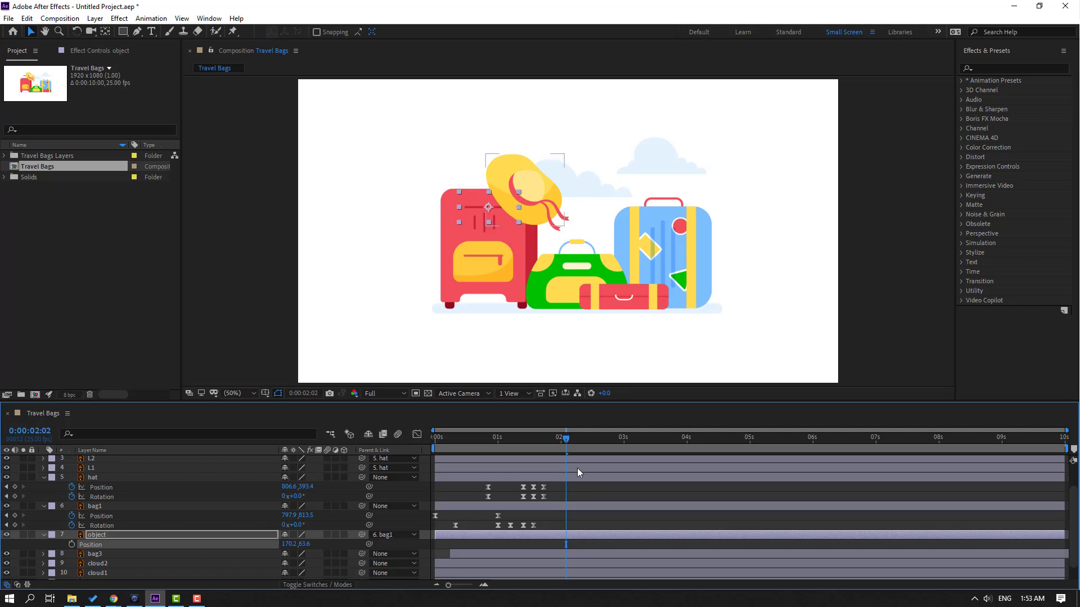
mouse_move(536, 437)
mouse_down()
mouse_move(448, 446)
mouse_move(529, 450)
mouse_move(545, 439)
mouse_up()
click(72, 545)
- Add handle position keyframes with Y -18.4 at 0:00:01:19 and Y -11.4 at 0:00:01:23
click(531, 437)
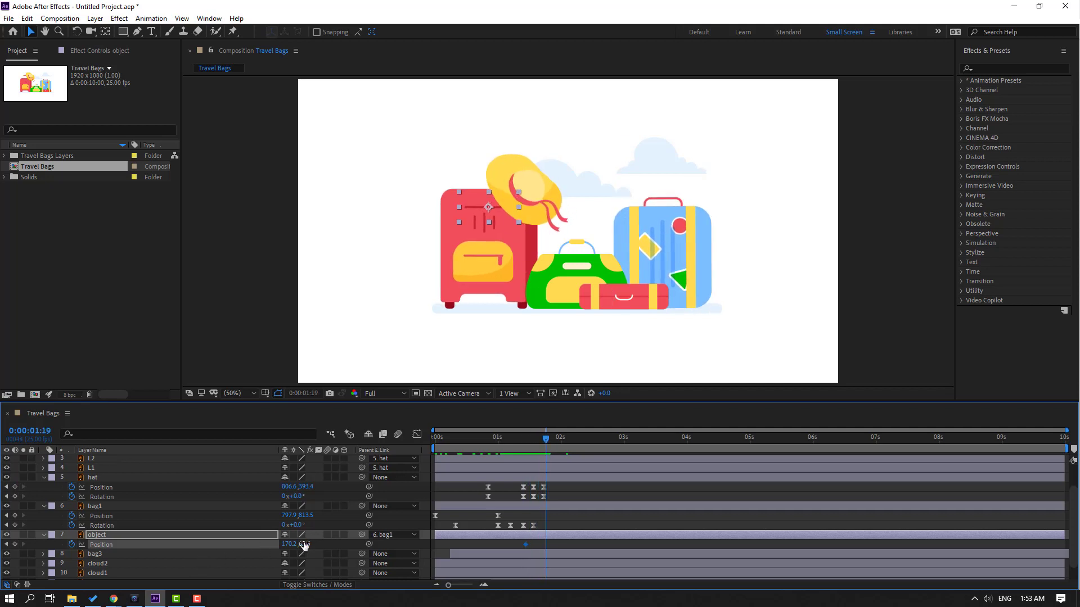
drag(303, 544, 259, 543)
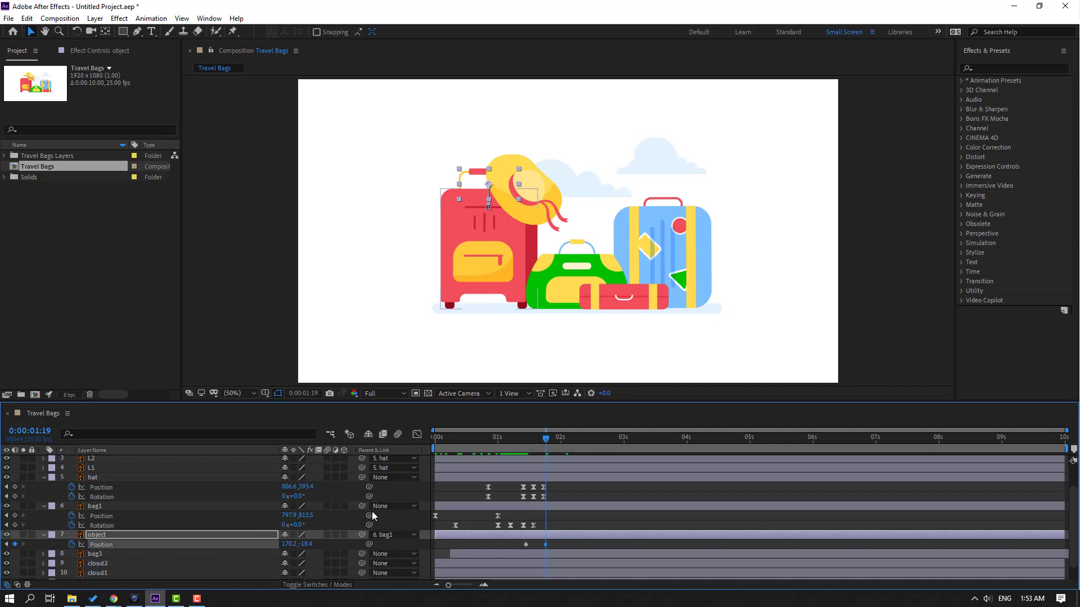
key(Page_Down)
key(Page_Down)
key(Page_Down)
key(Page_Down)
scroll(428, 218, up, 1)
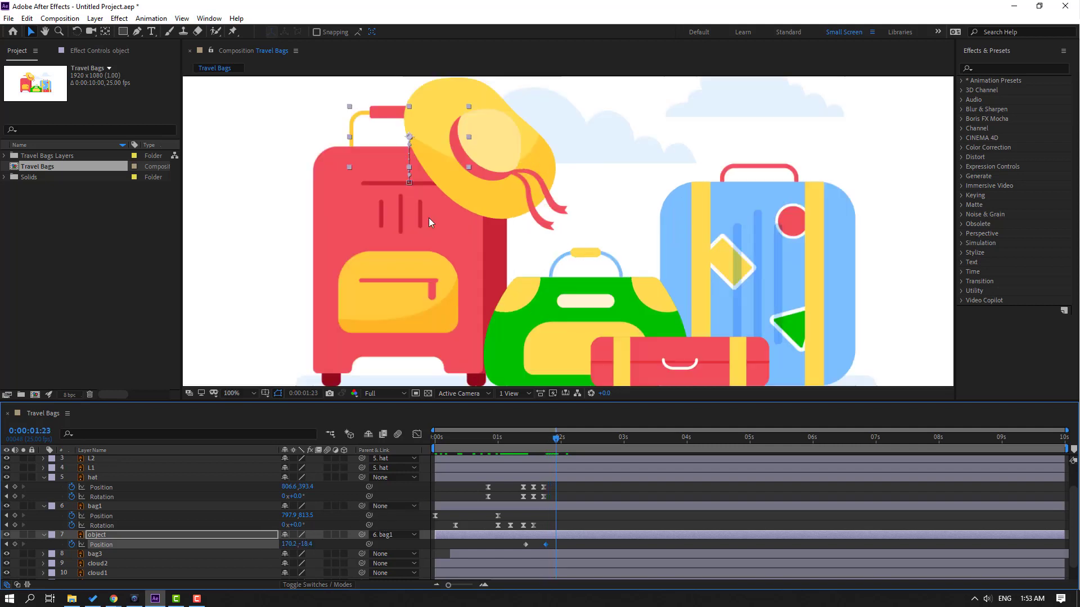
key(period)
key(period)
drag(304, 545, 309, 544)
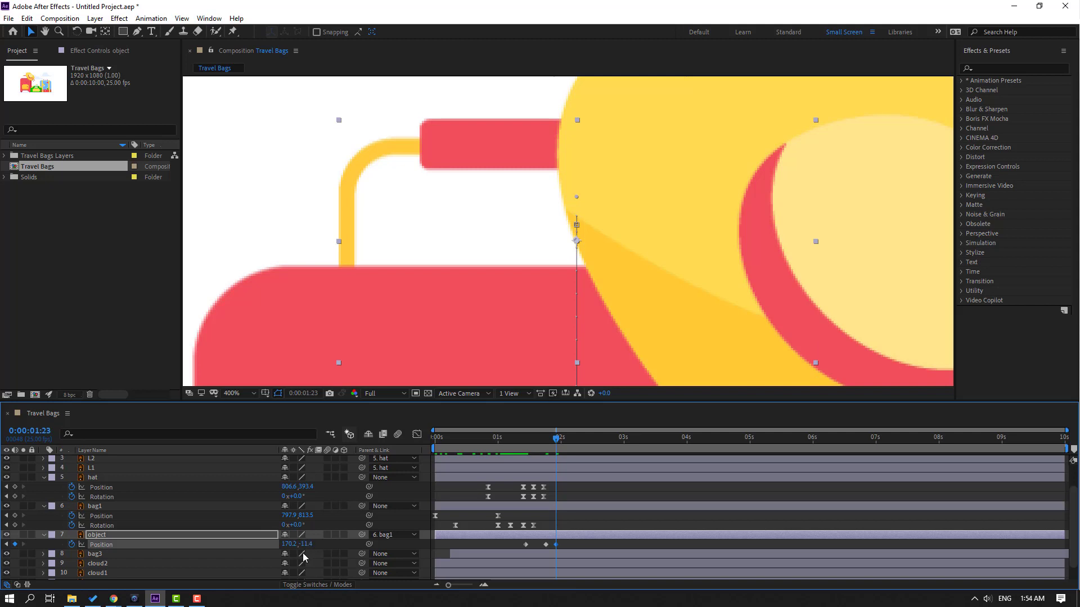
- Add a handle position keyframe with Y -22.4 at 0:00:02:02
key(Page_Down)
key(Page_Down)
key(Page_Down)
key(Page_Down)
drag(304, 545, 302, 544)
key(comma)
key(comma)
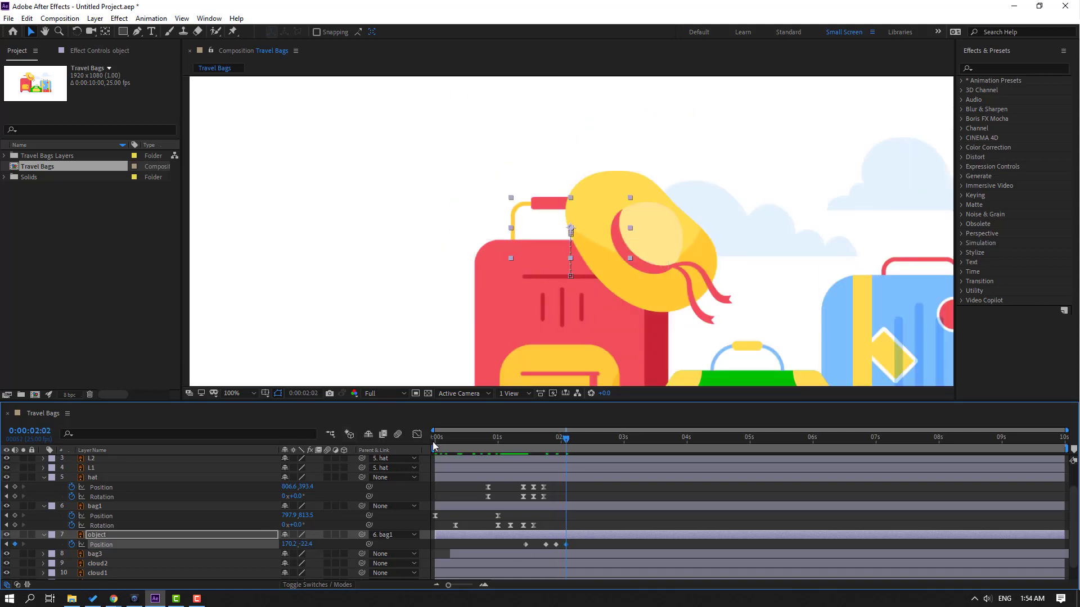
- Start the work area just before the handle's first keyframe and apply Easy Ease to all four handle position keyframes
drag(437, 447, 513, 449)
drag(582, 545, 517, 555)
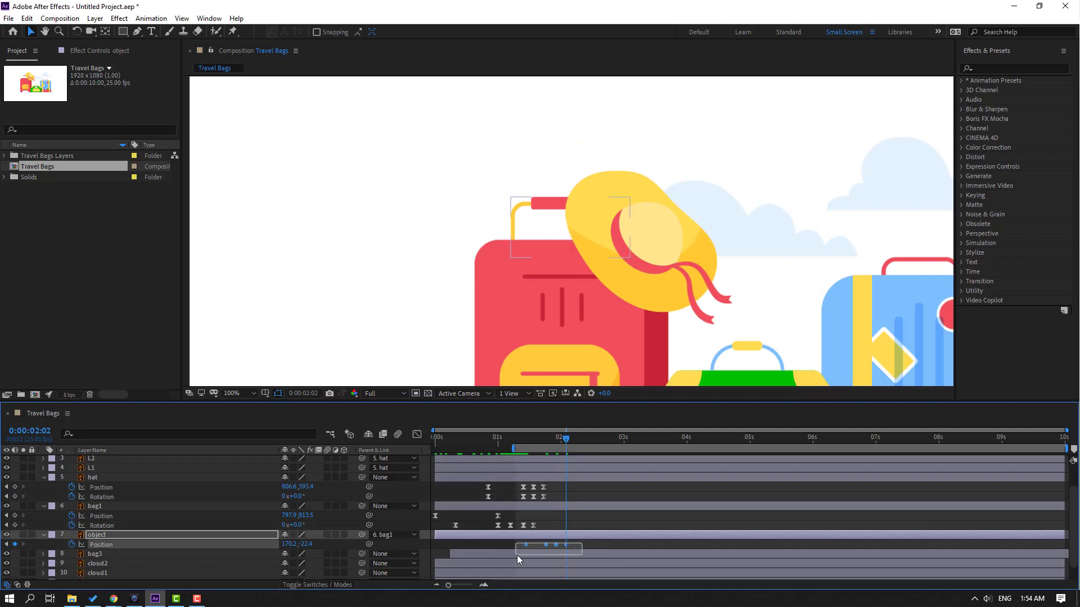
right_click(525, 545)
mouse_move(596, 537)
click(771, 478)
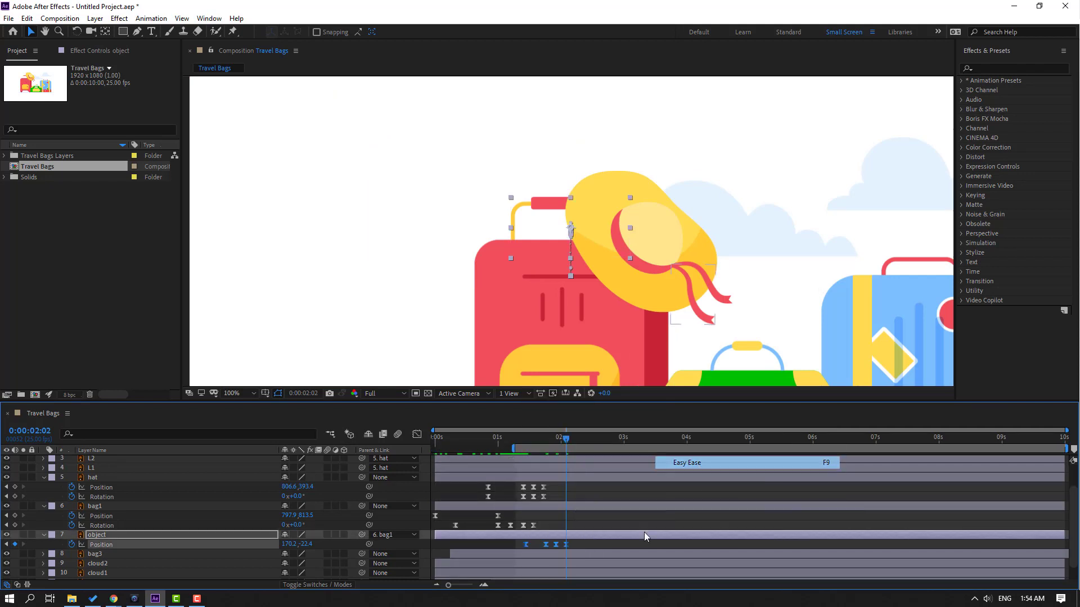
- Set the spatial interpolation of the handle's last three position keyframes to Linear
drag(574, 543, 535, 552)
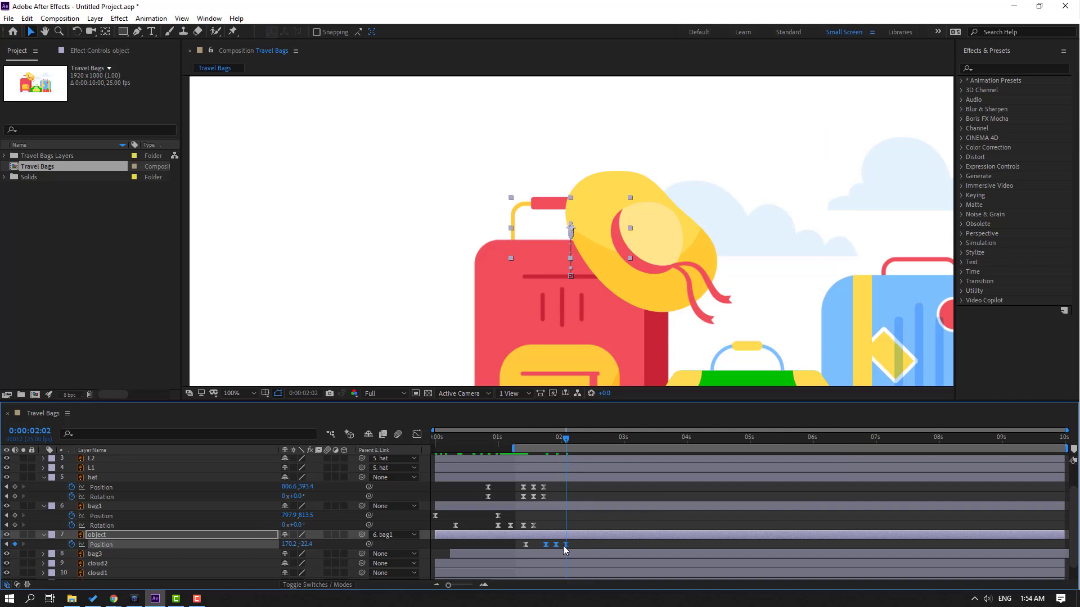
right_click(555, 548)
click(599, 497)
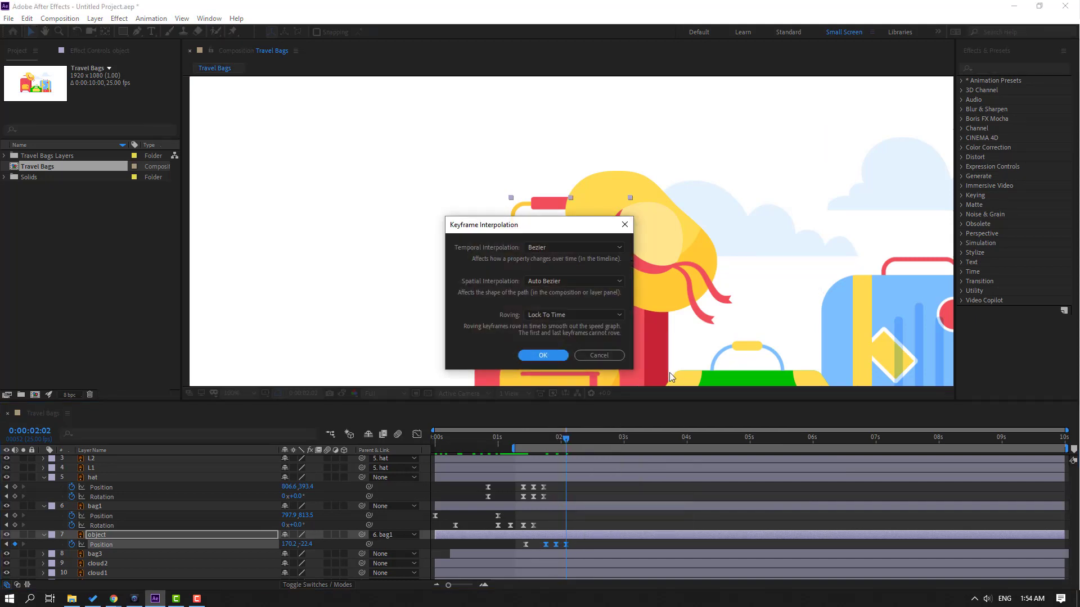
click(536, 281)
click(559, 307)
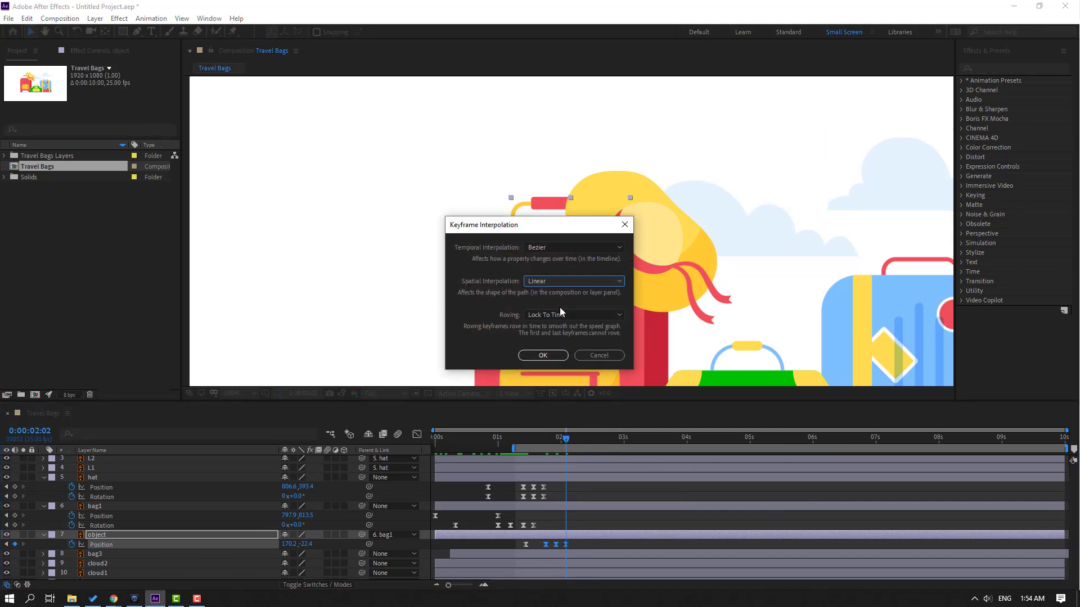
click(542, 355)
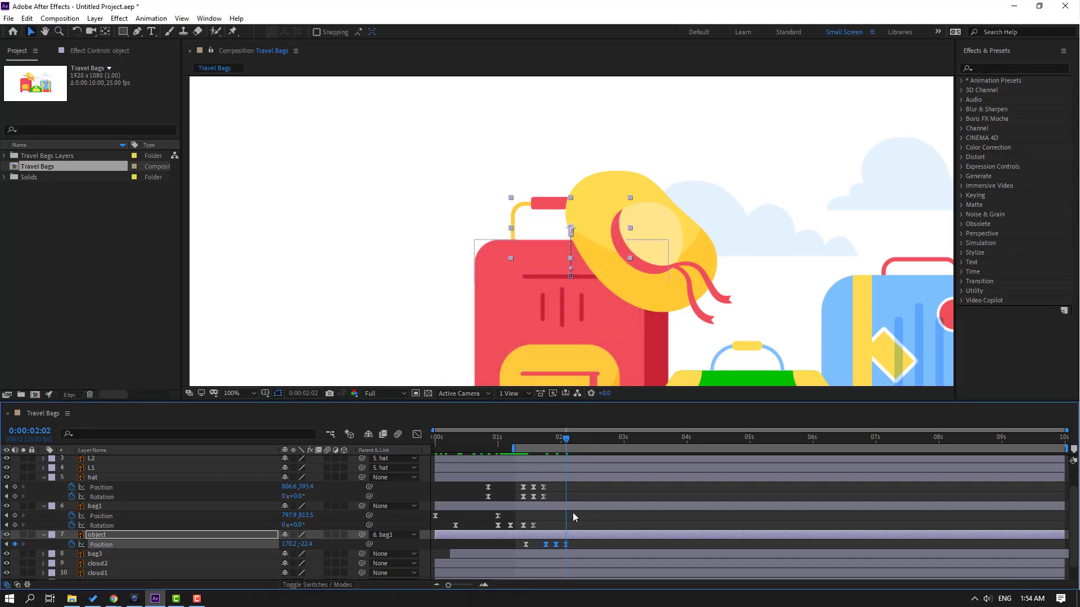
click(583, 543)
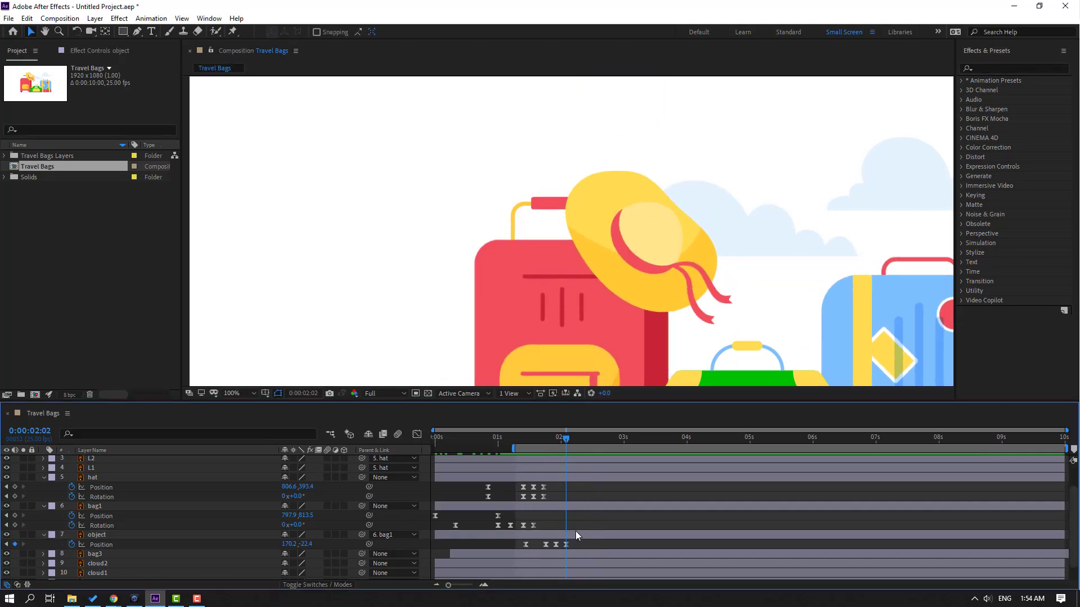
- Preview the handle pop-up and shift all four handle position keyframes earlier so the first sits just past the one-second mark
key(space)
drag(586, 548, 551, 552)
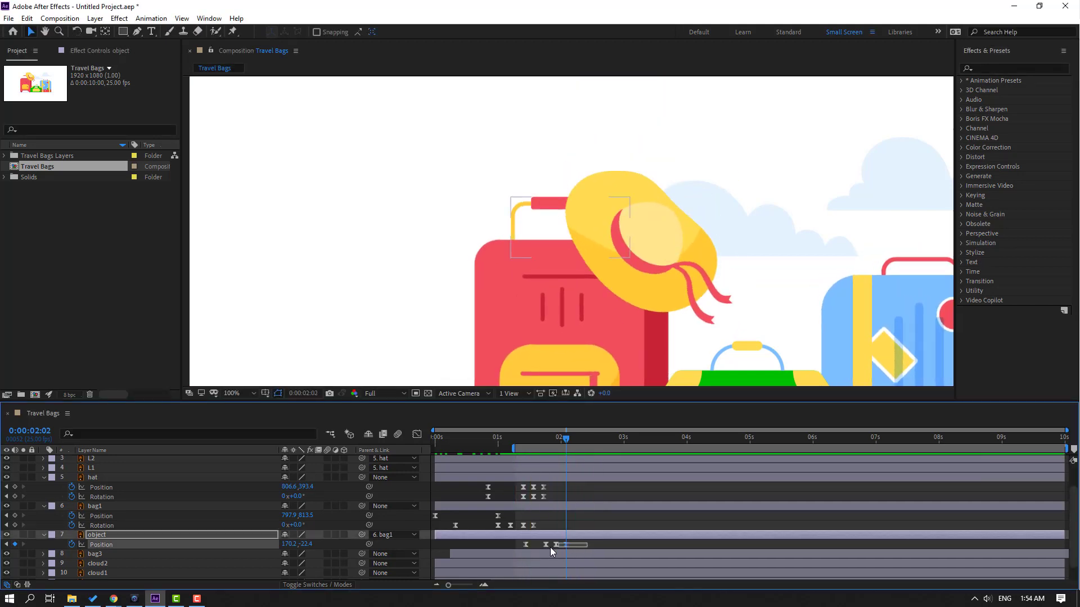
mouse_move(511, 438)
mouse_down()
mouse_move(471, 437)
mouse_move(516, 440)
mouse_up()
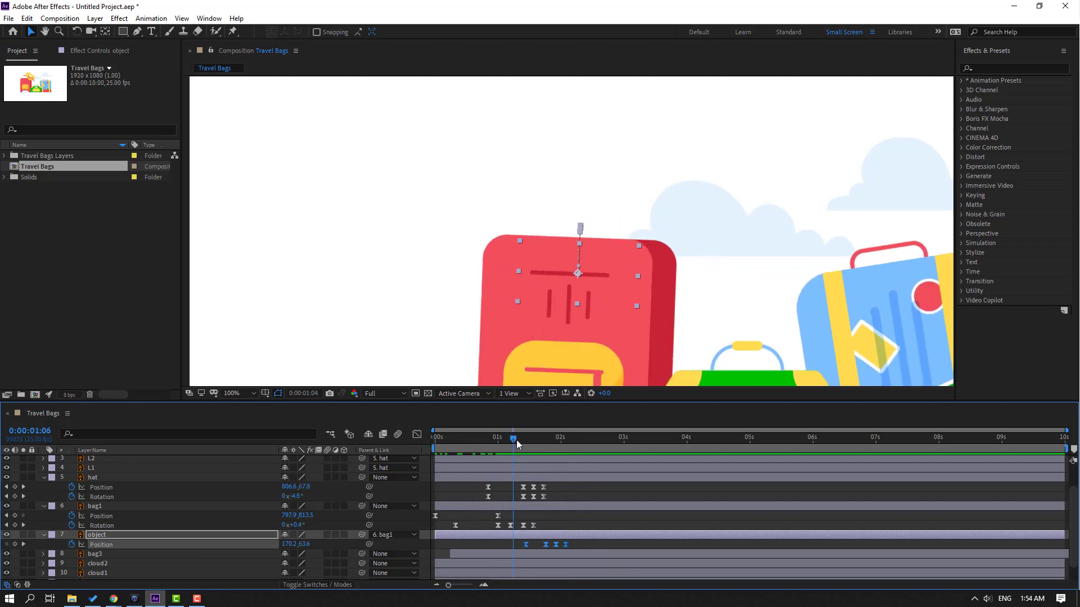
drag(524, 547, 504, 547)
- Preview the animation with the whole composition in view and limit the work area to about the first 2.3 seconds
key(space)
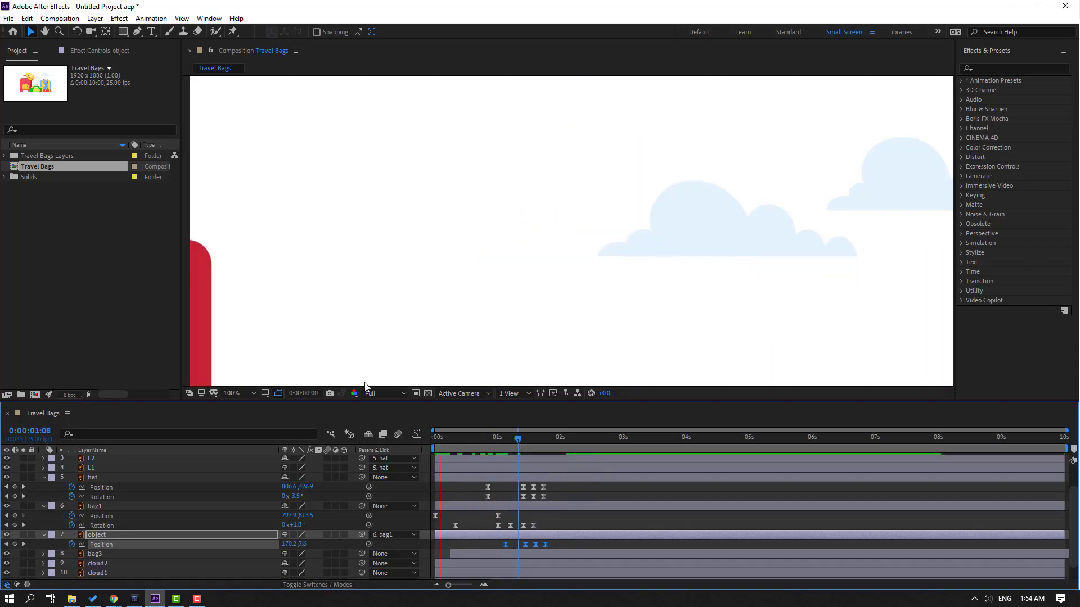
click(236, 394)
click(242, 207)
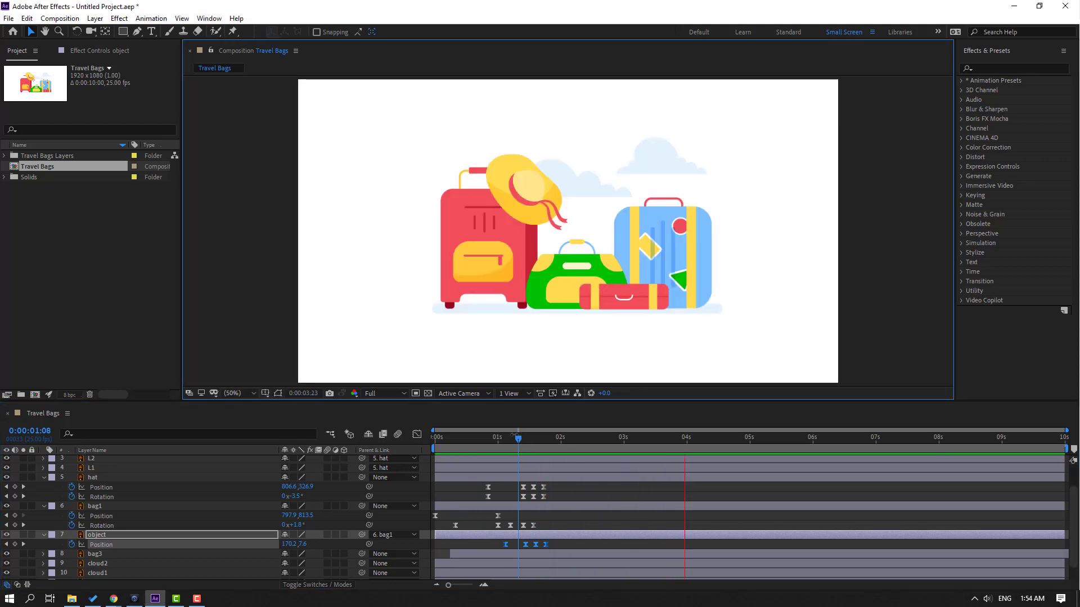
key(space)
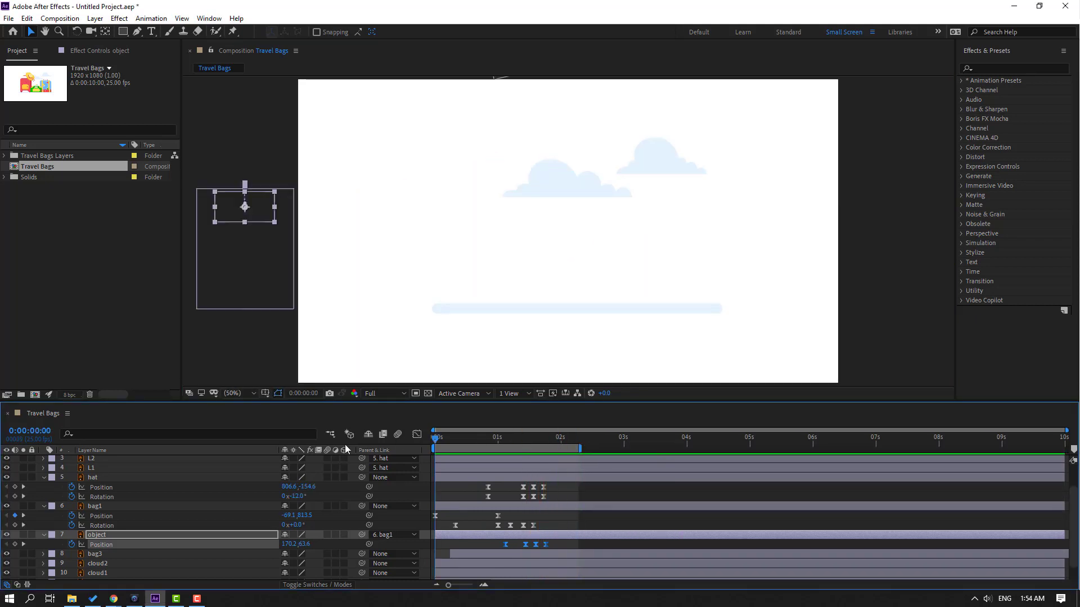
- Add position keyframes to both cloud layers and move them to about 0:00:02:06
click(544, 188)
shift+click(651, 161)
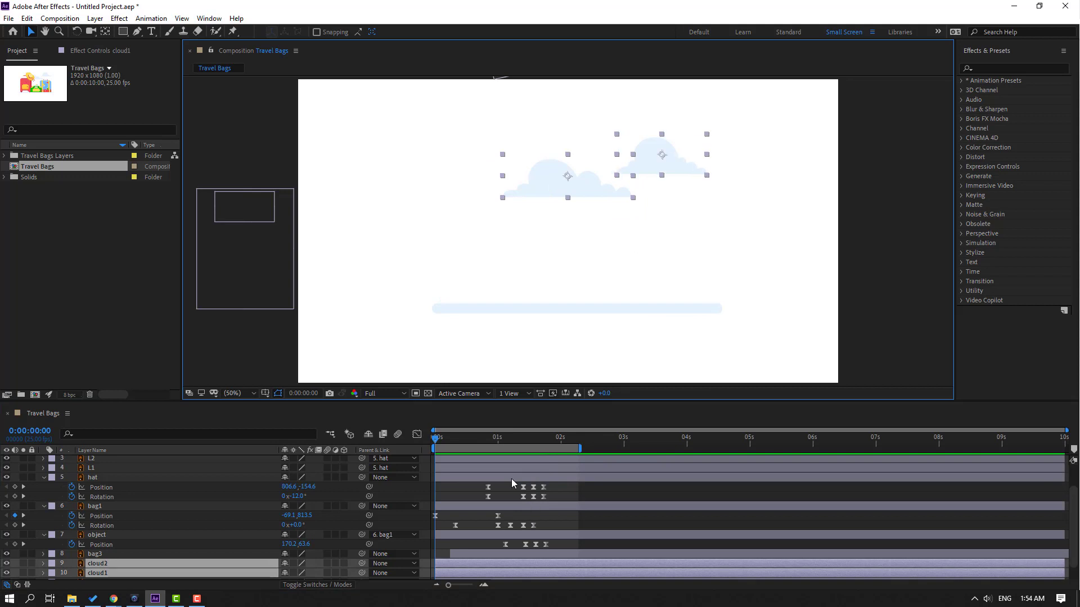
key(p)
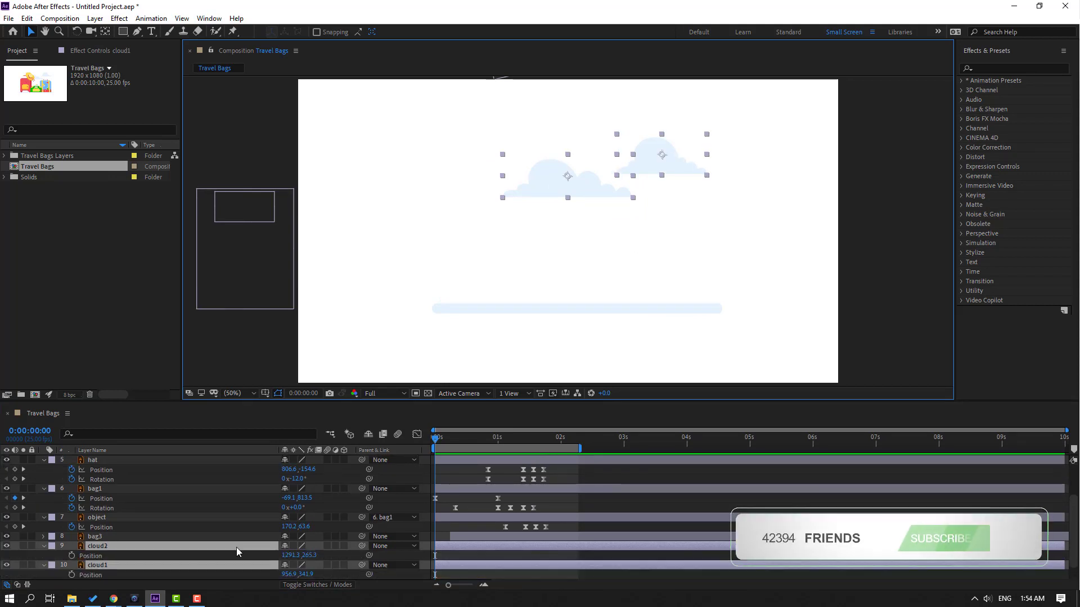
click(71, 556)
scroll(256, 533, down, 2)
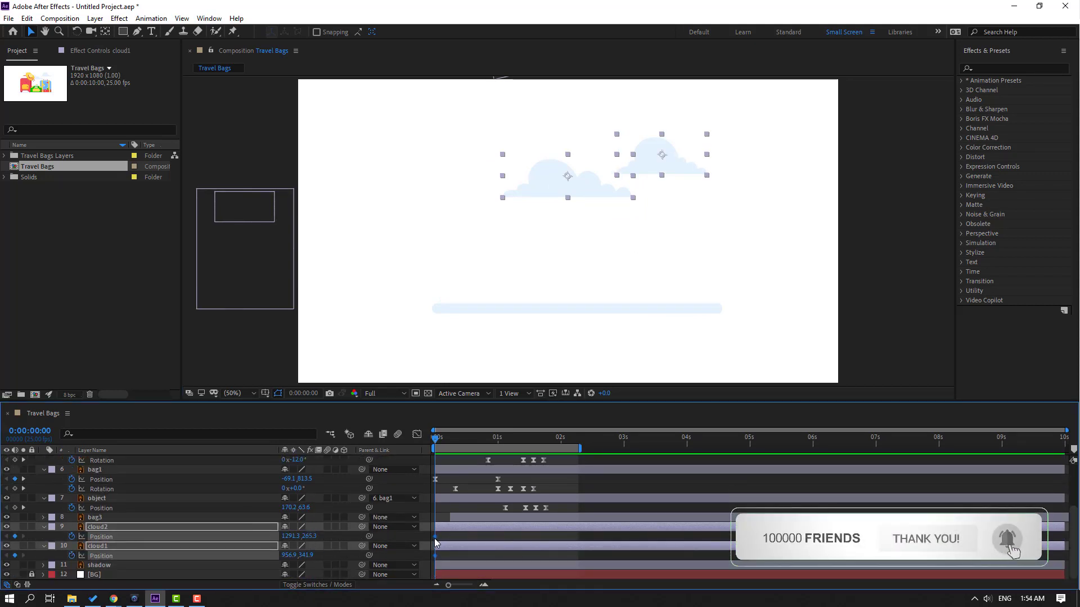
drag(435, 541, 577, 541)
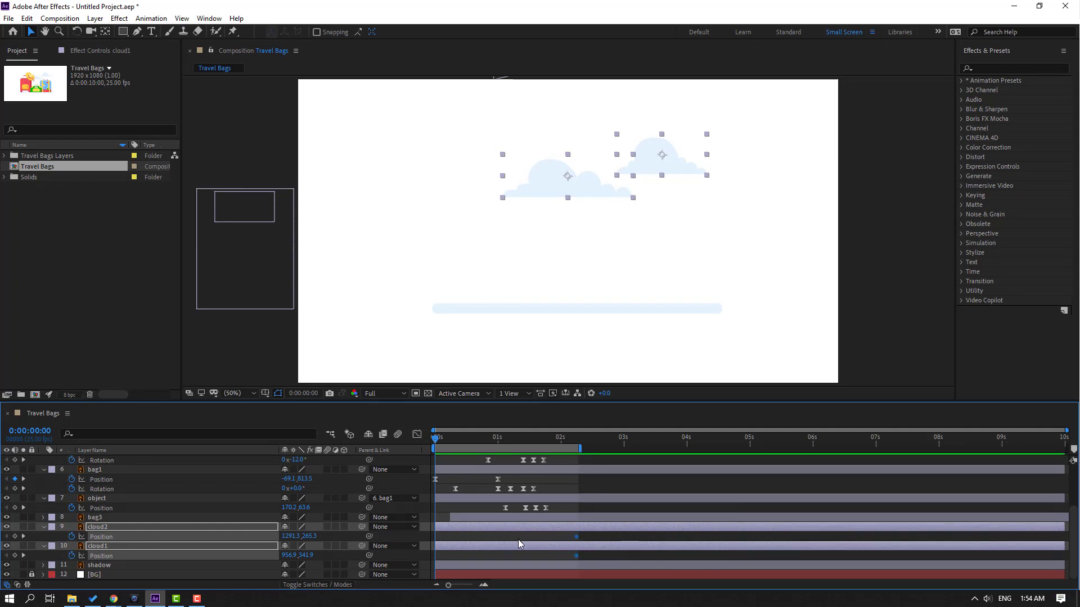
- At time zero, set the X position of cloud2 to 1512.3 and cloud1 to 699.9, and apply Easy Ease to all cloud keyframes
click(519, 541)
drag(294, 537, 247, 556)
drag(614, 537, 430, 558)
right_click(435, 555)
mouse_move(494, 548)
click(618, 474)
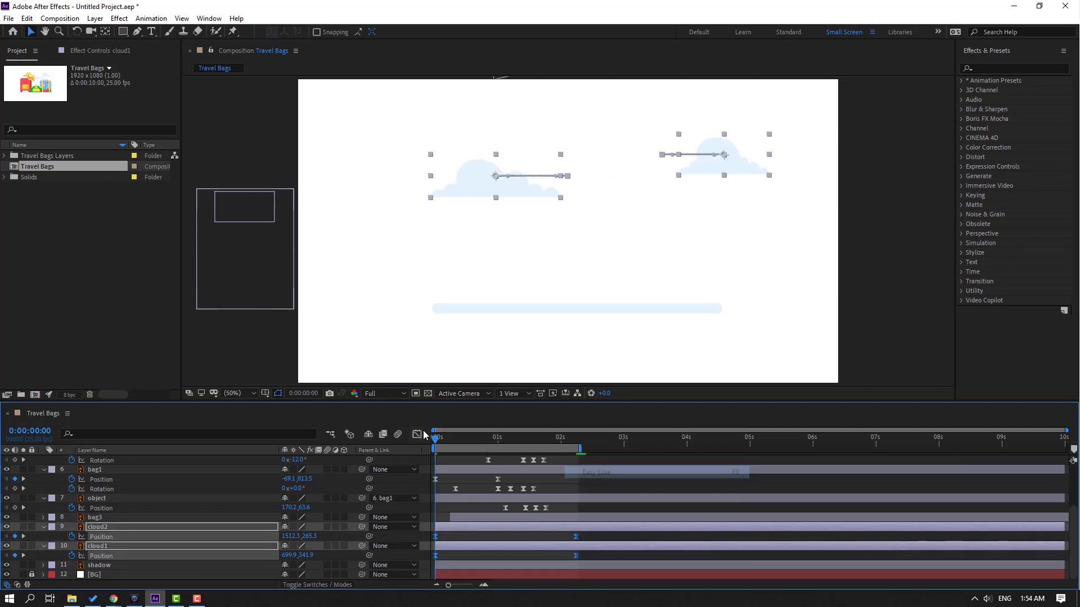
- Show the speed curves of both clouds' position in the graph editor and select their starting keyframes
key(shift+F3)
drag(489, 535, 430, 563)
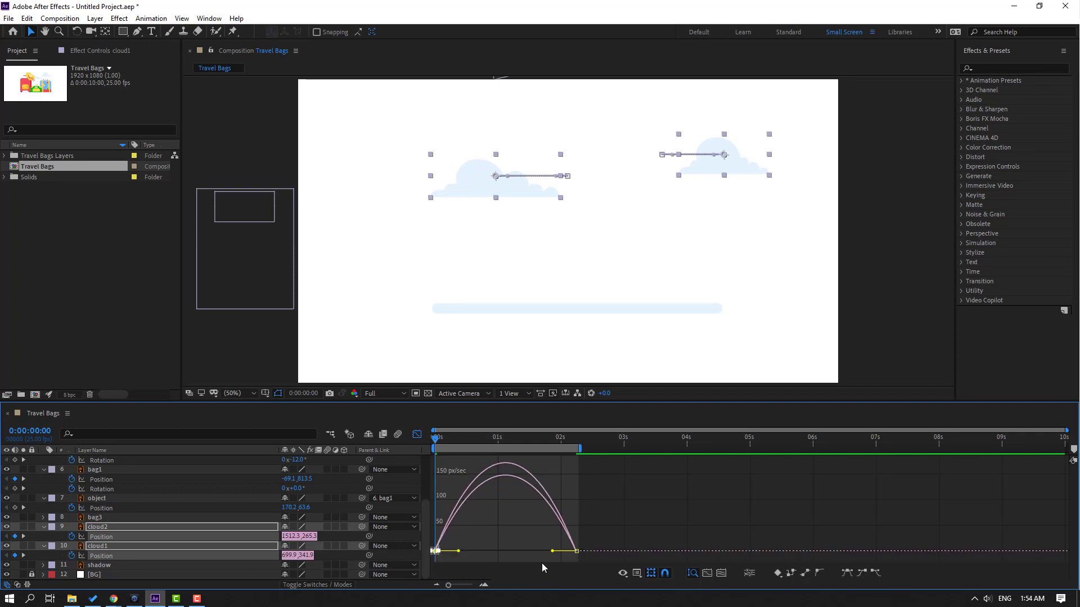